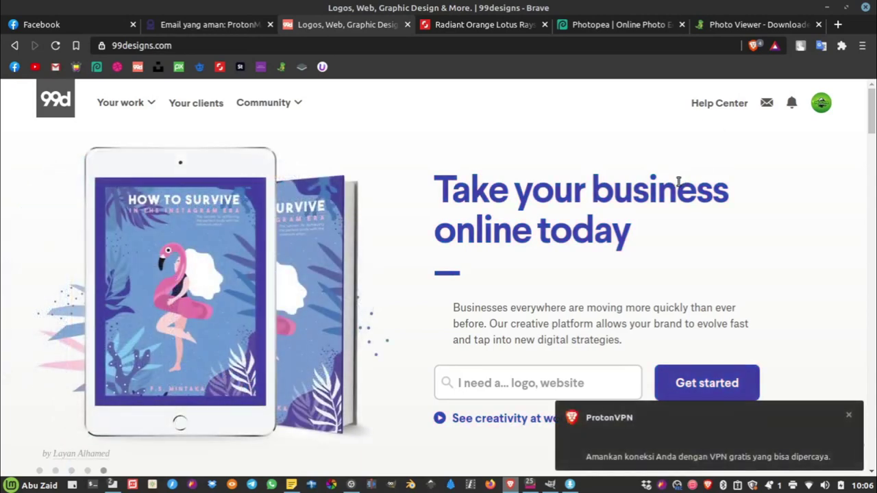
Dismiss the ProtonVPN popup and go to Browse contests under Your work
left_click(849, 415)
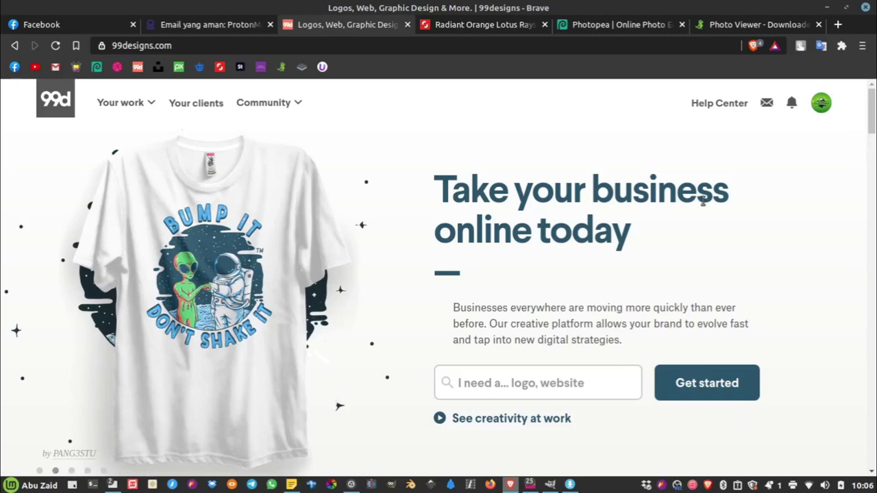
left_click(146, 109)
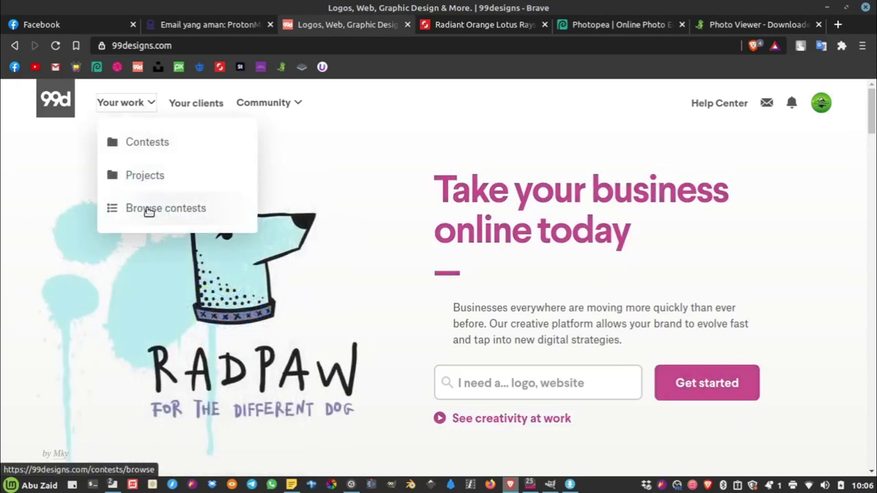
left_click(148, 209)
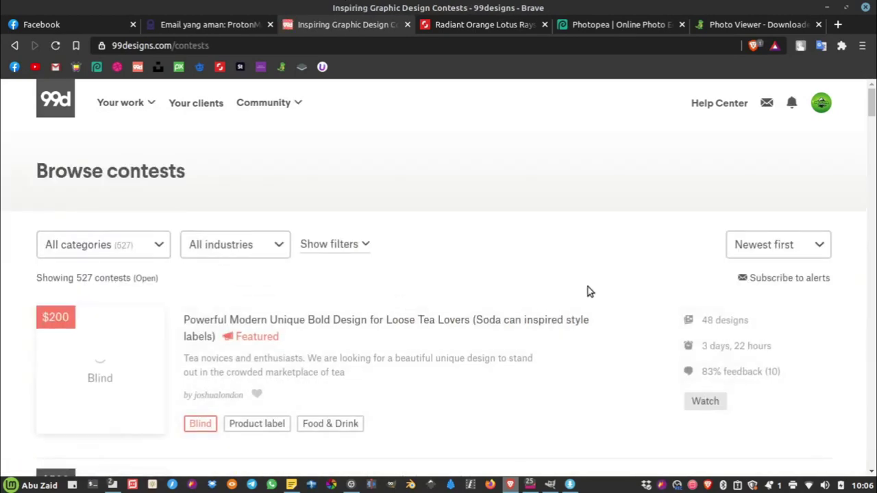
Filter the open contests to the Book & magazine category
scroll(237, 252, "down", 2)
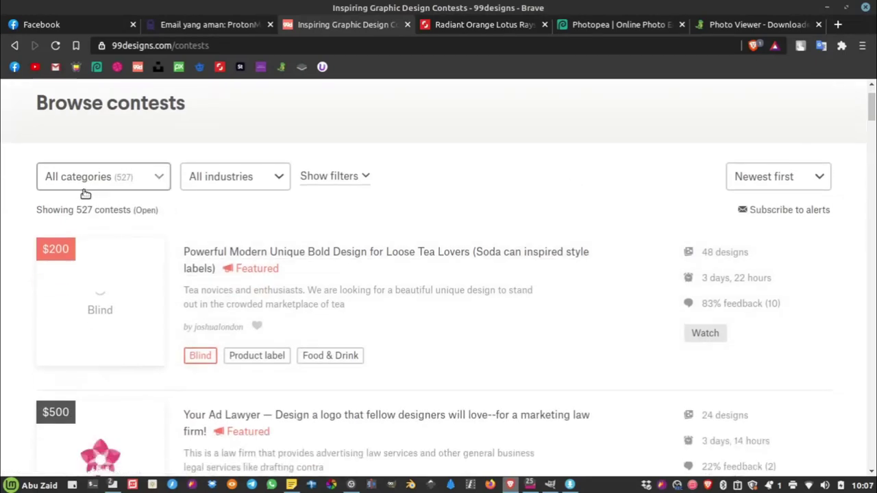
left_click(161, 182)
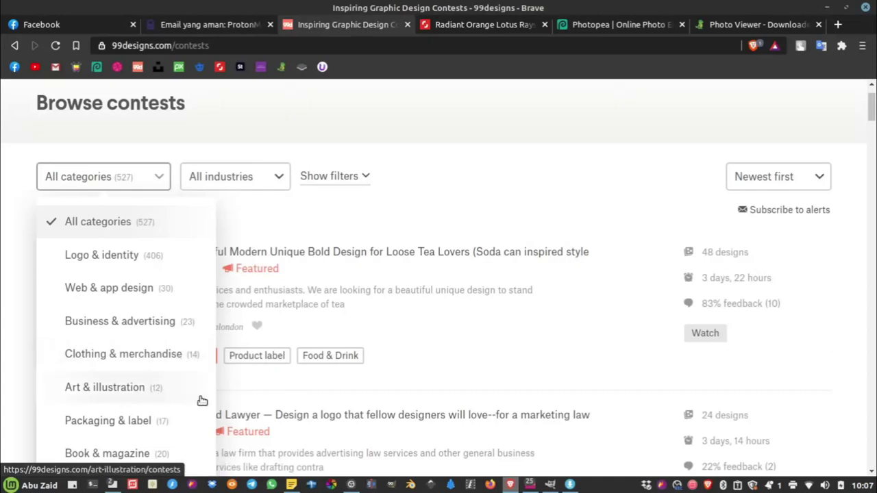
scroll(150, 411, "down", 2)
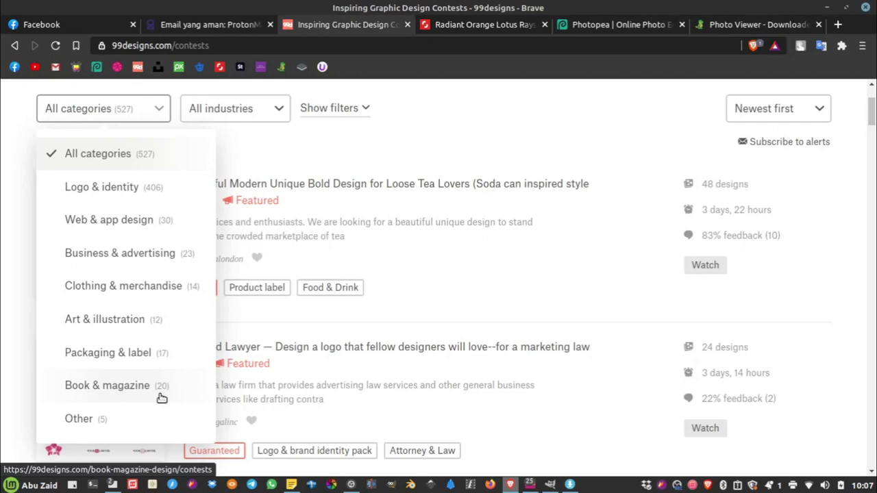
left_click(485, 129)
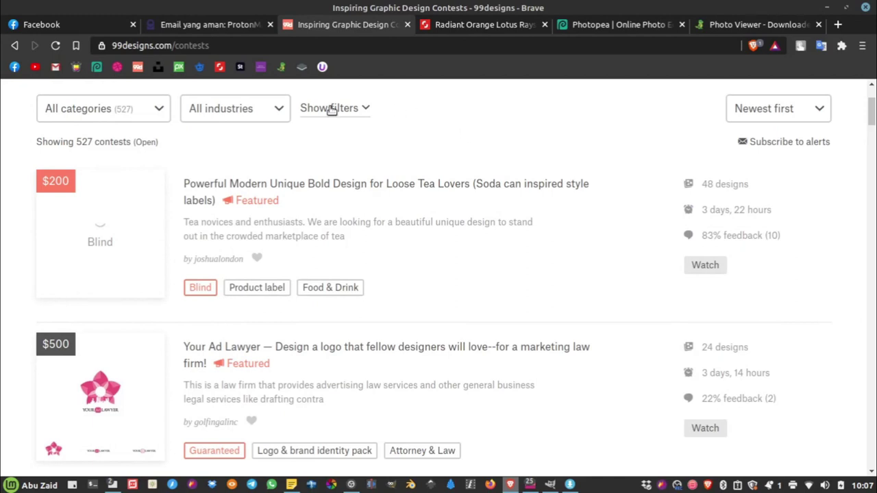
left_click(158, 115)
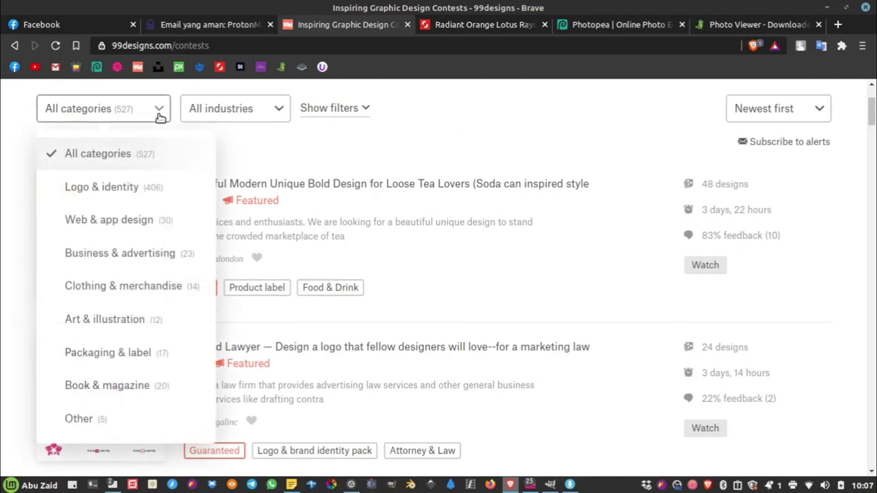
left_click(130, 387)
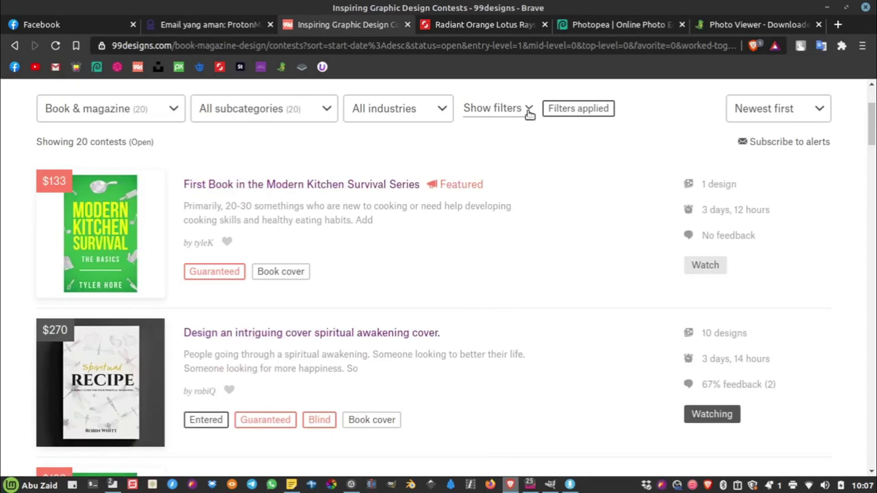
Show the extra filters and restrict results to non-blind, Guaranteed contests
left_click(527, 111)
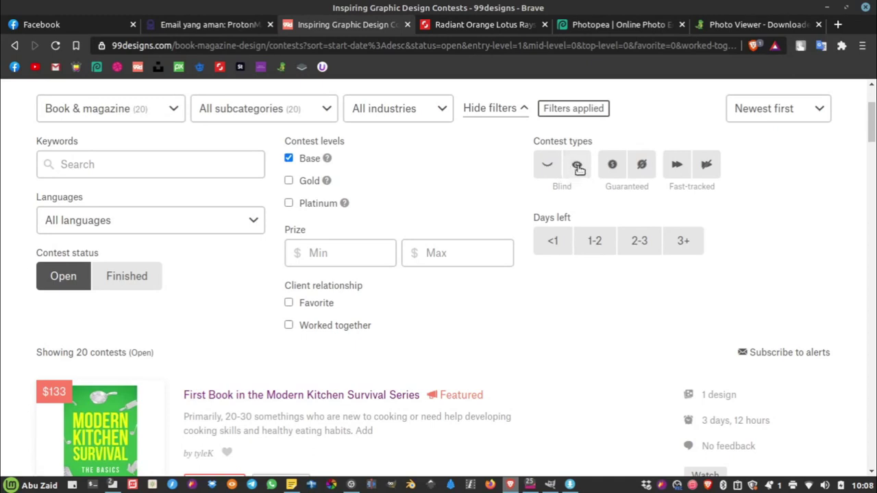
left_click(576, 169)
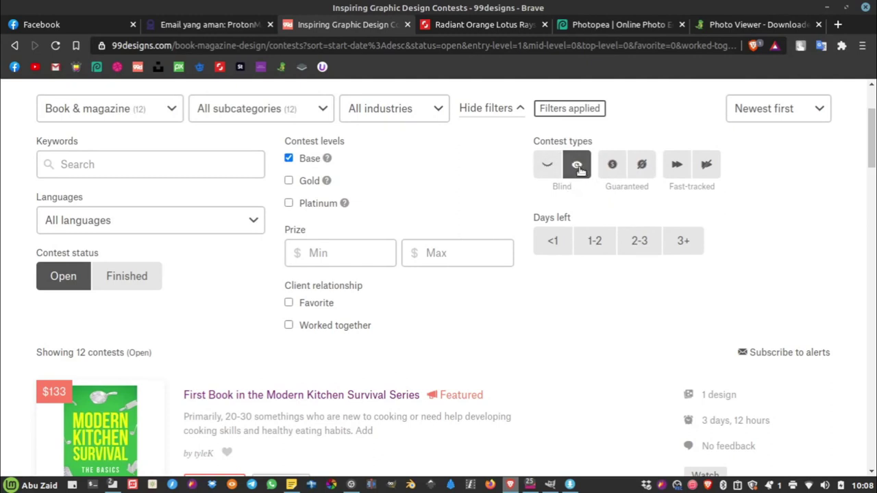
left_click(612, 172)
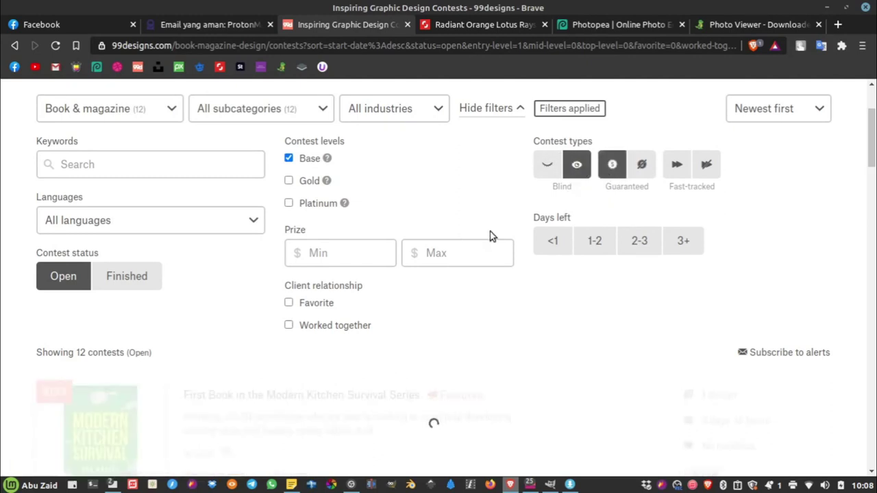
Review the guaranteed results, then switch the Blind filter to show blind contests instead
scroll(202, 315, "down", 3)
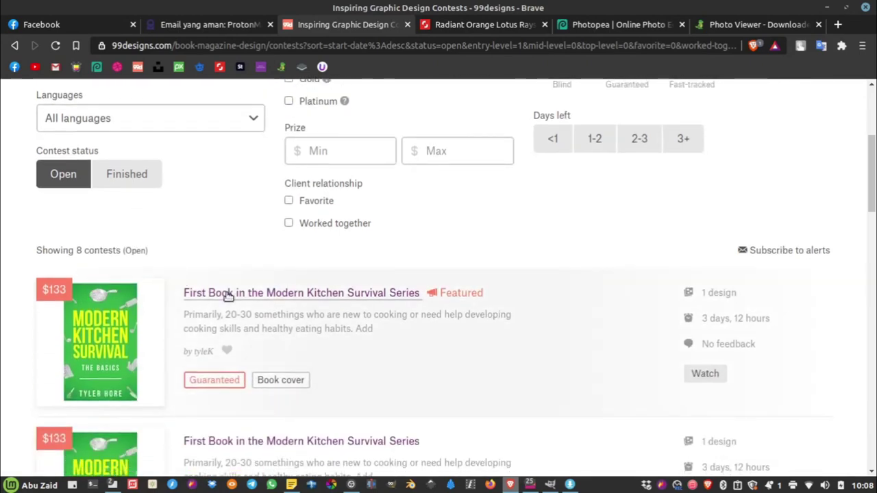
scroll(466, 272, "down", 2)
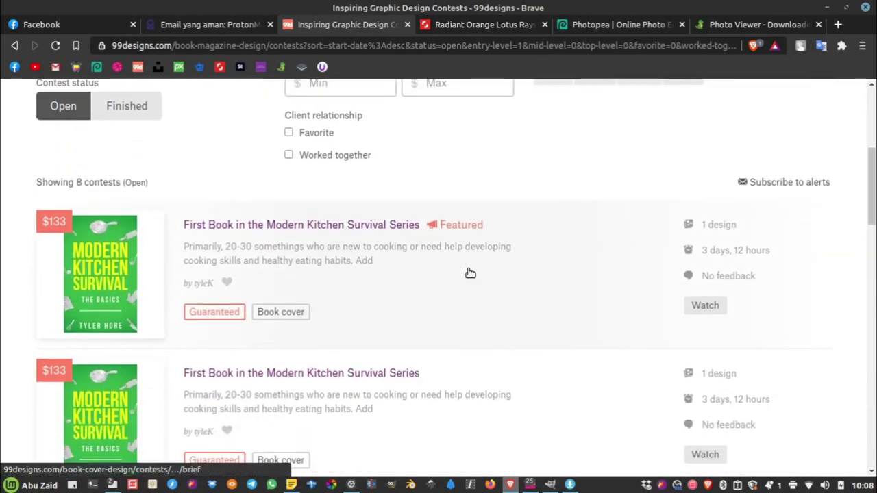
scroll(466, 272, "down", 3)
scroll(470, 273, "down", 2)
scroll(470, 272, "down", 2)
scroll(470, 273, "down", 4)
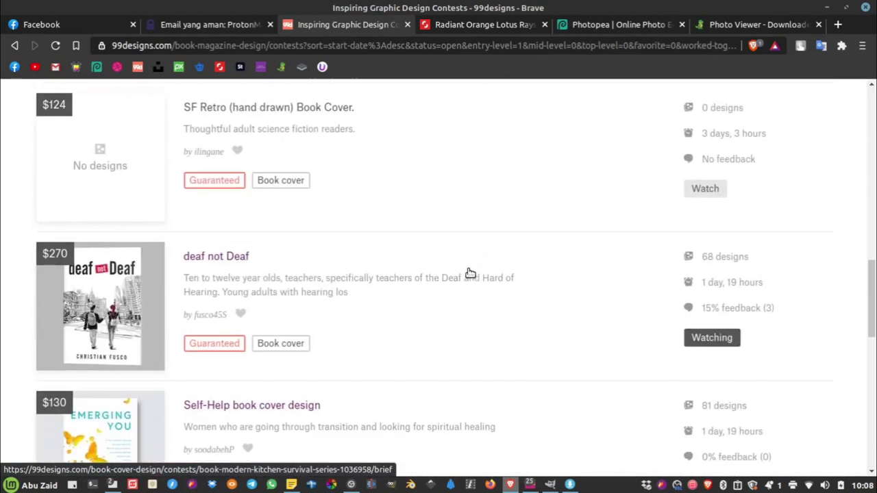
scroll(470, 273, "down", 4)
scroll(471, 273, "down", 3)
scroll(470, 273, "down", 4)
scroll(470, 273, "down", 3)
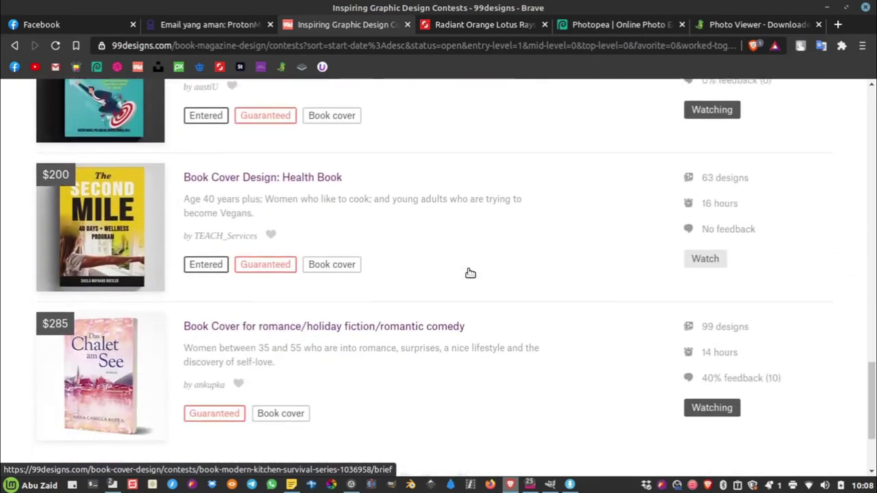
scroll(470, 273, "down", 4)
scroll(378, 338, "up", 4)
scroll(378, 338, "up", 5)
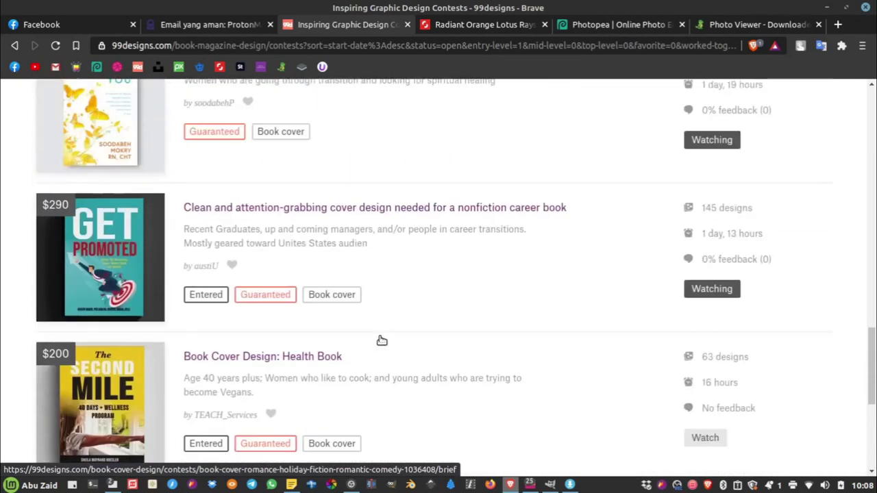
scroll(380, 340, "up", 5)
scroll(382, 342, "up", 3)
scroll(382, 342, "up", 2)
scroll(382, 342, "up", 5)
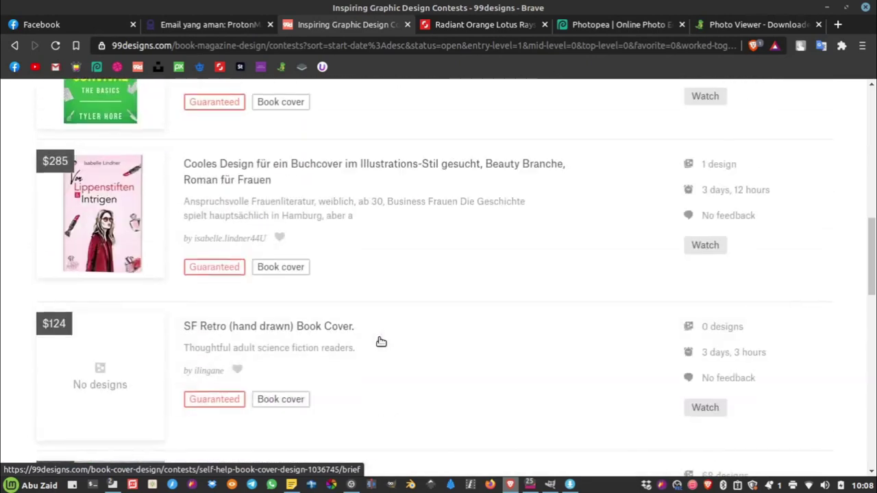
scroll(382, 342, "up", 4)
scroll(400, 329, "up", 2)
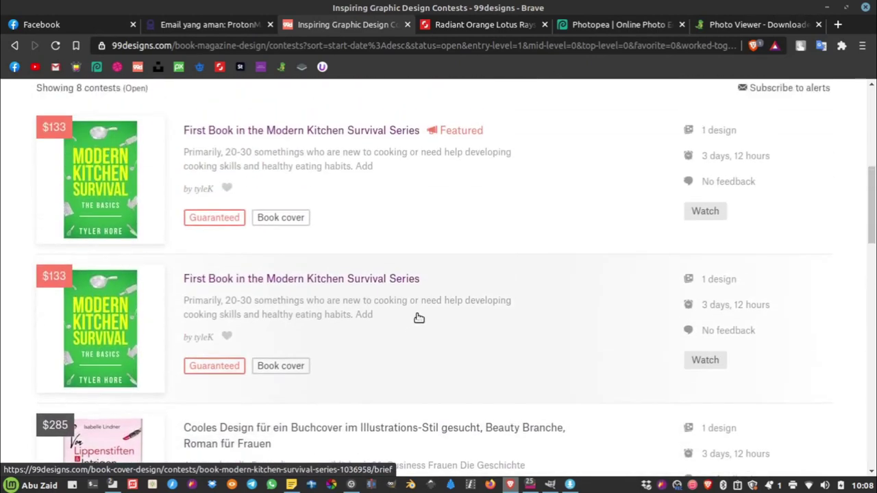
scroll(417, 317, "up", 4)
scroll(457, 306, "up", 4)
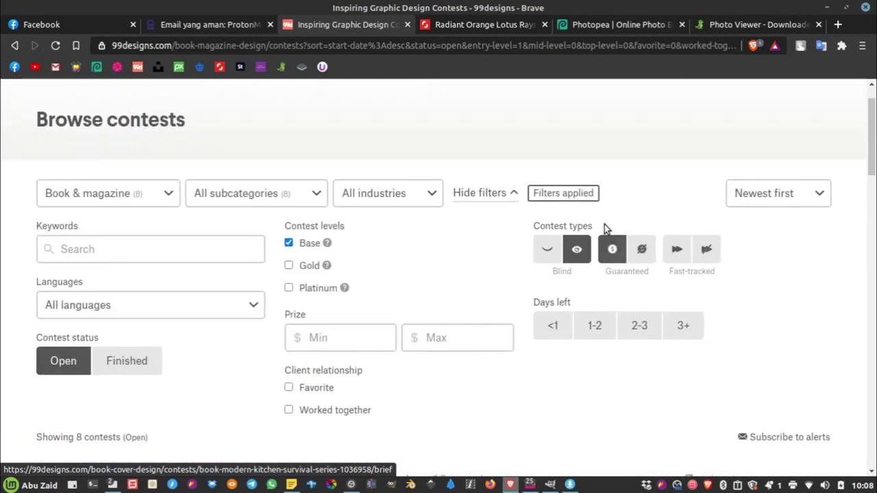
left_click(554, 255)
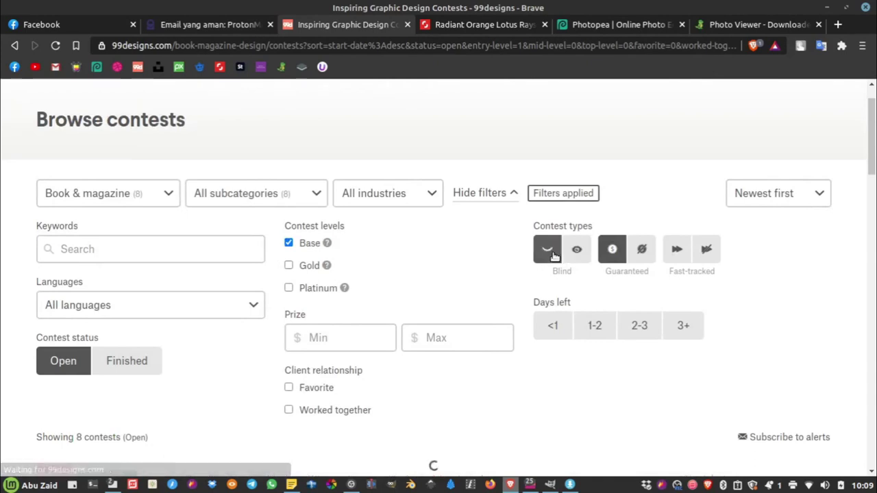
Open the $270 'Design an intriguing cover spiritual awakening cover.' contest brief
scroll(439, 297, "down", 2)
scroll(439, 297, "down", 2)
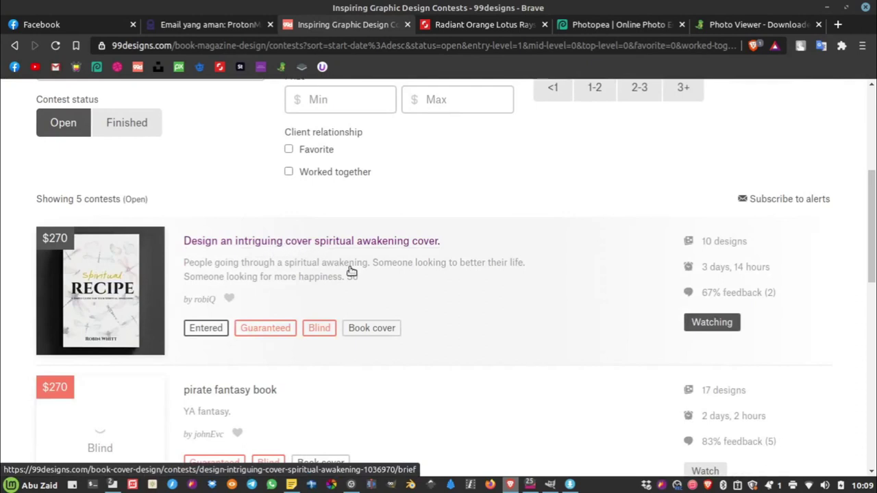
left_click(207, 244)
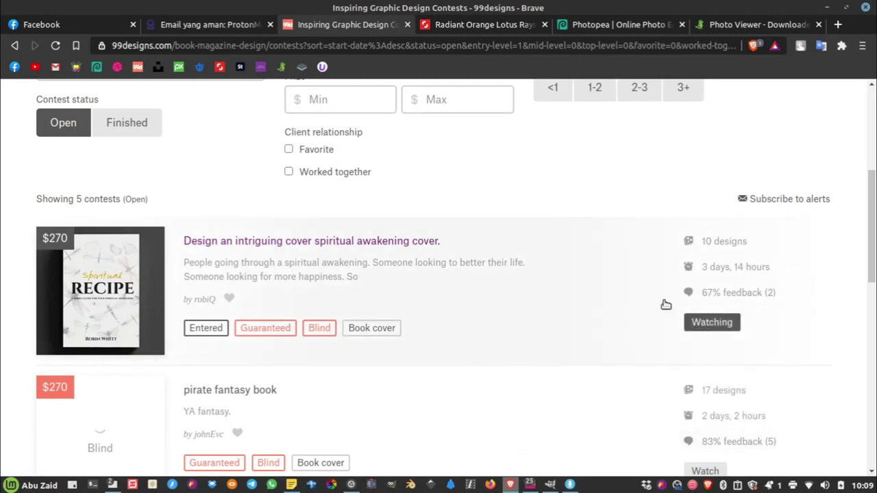
left_click(202, 244)
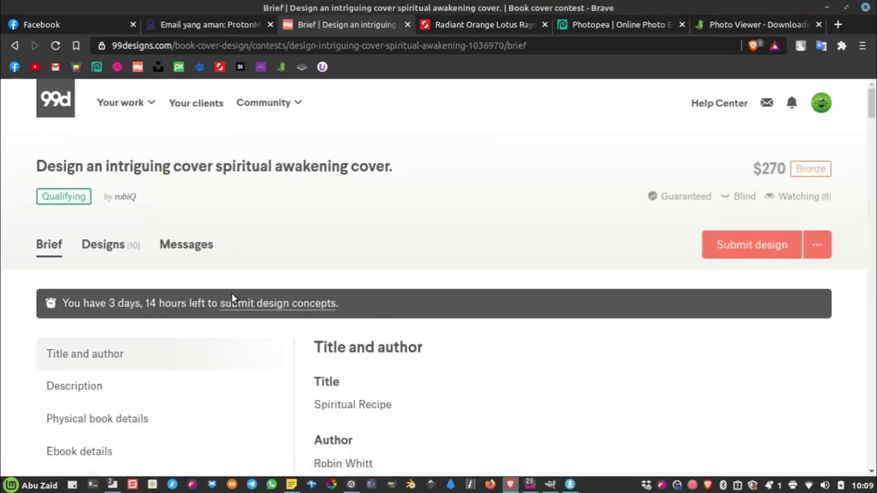
Read down the brief, highlighting the author biography text along the way
scroll(363, 345, "down", 3)
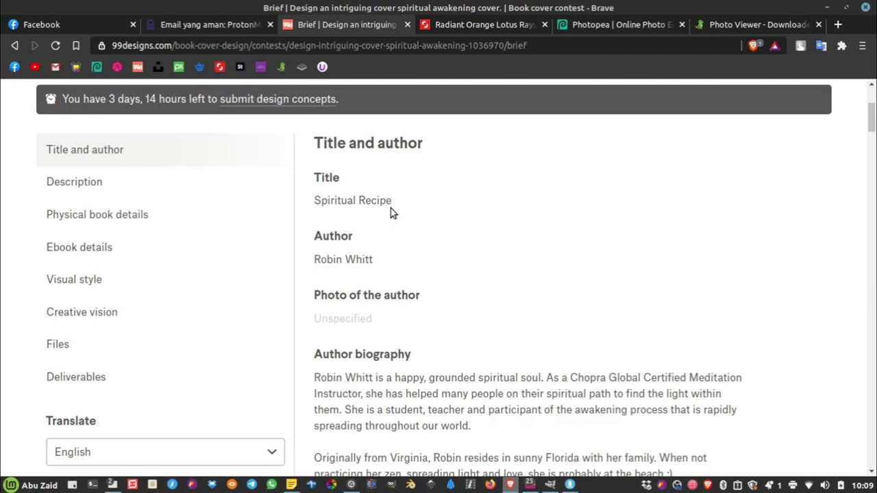
scroll(411, 274, "down", 1)
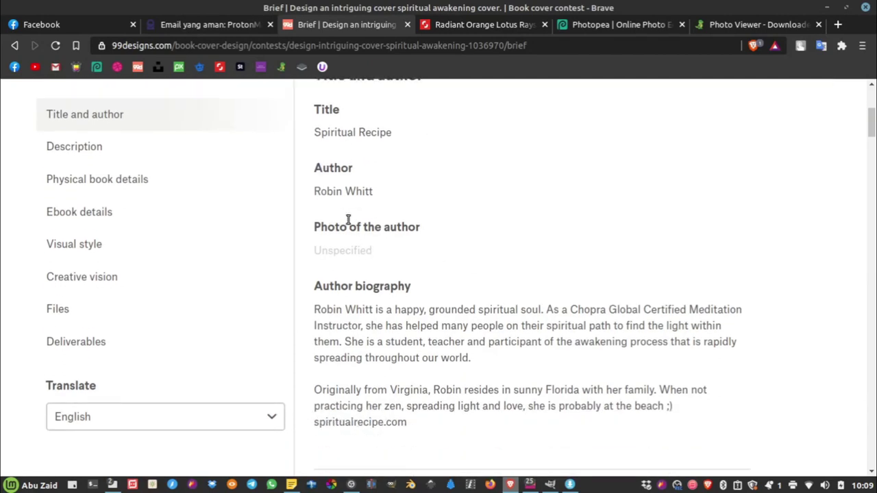
scroll(427, 343, "down", 2)
scroll(393, 333, "down", 1)
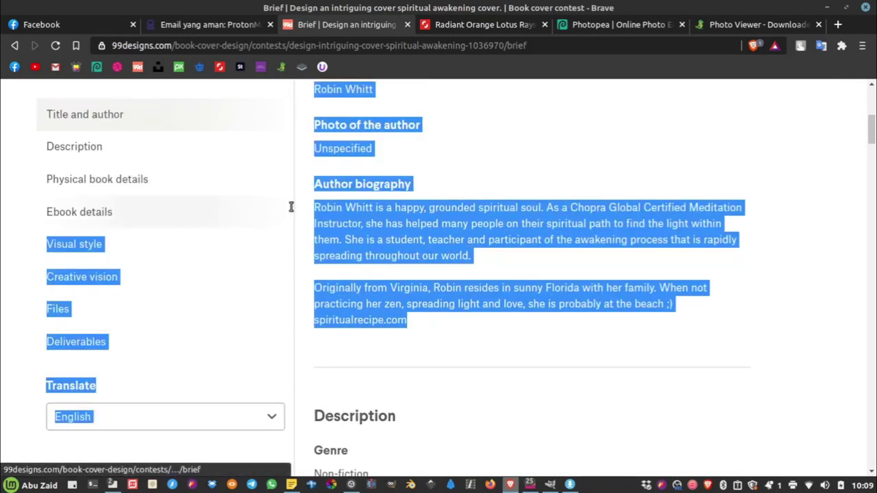
left_click_drag(336, 288, 307, 209)
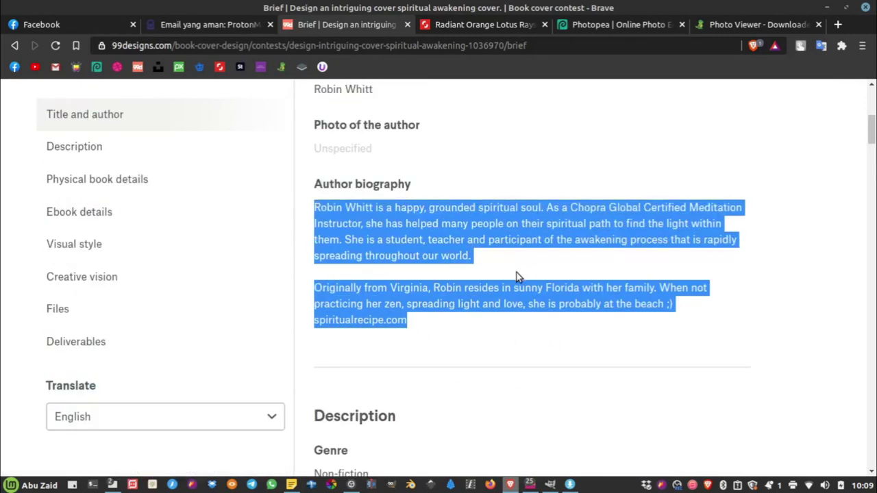
scroll(517, 273, "down", 4)
scroll(517, 271, "down", 3)
scroll(516, 272, "down", 2)
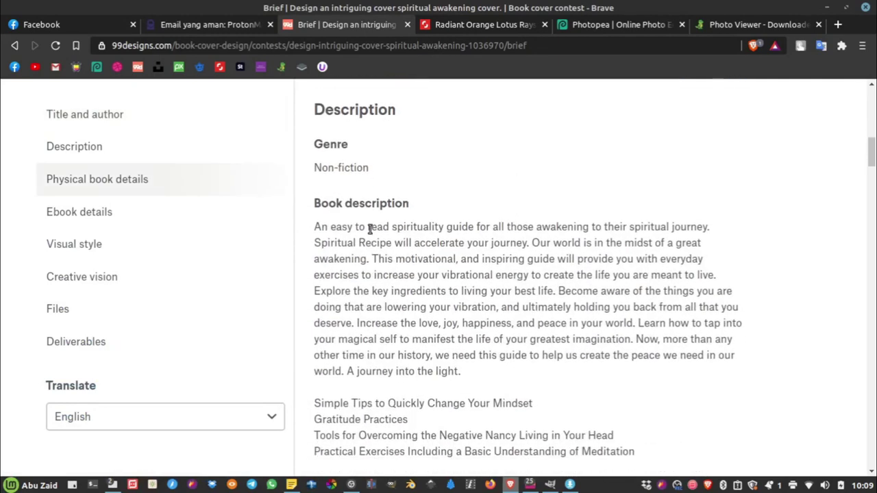
scroll(364, 220, "down", 2)
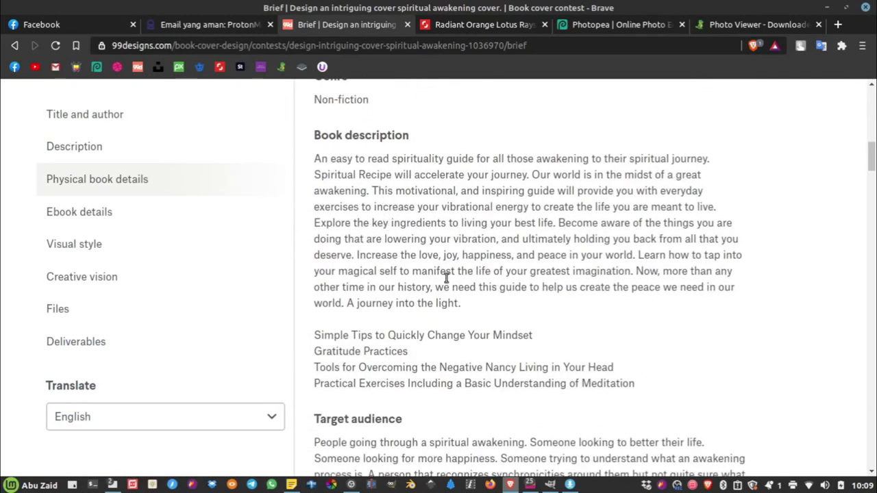
scroll(702, 335, "down", 1)
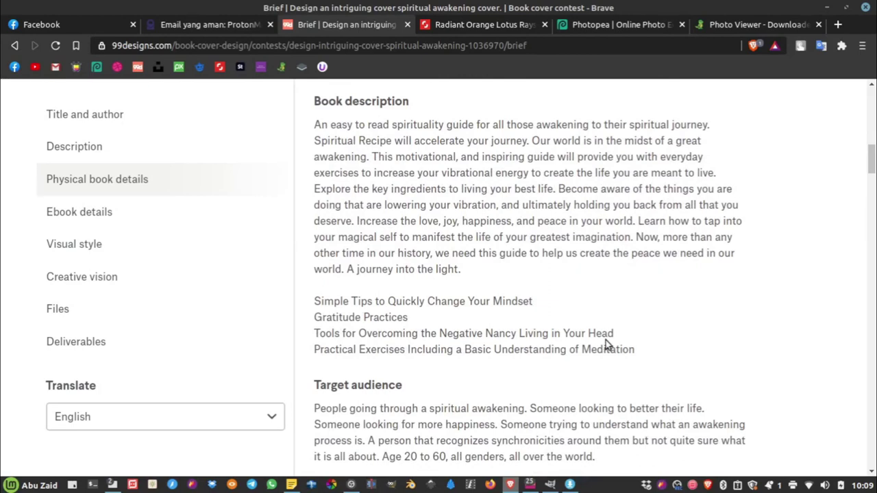
scroll(606, 340, "up", 1)
left_click_drag(517, 307, 314, 152)
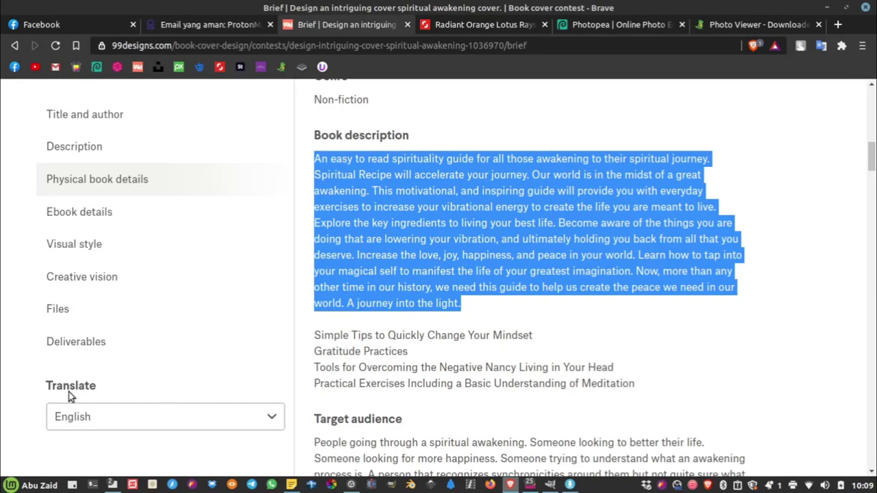
Keep the brief translated to English and highlight the Target audience paragraph
left_click(272, 419)
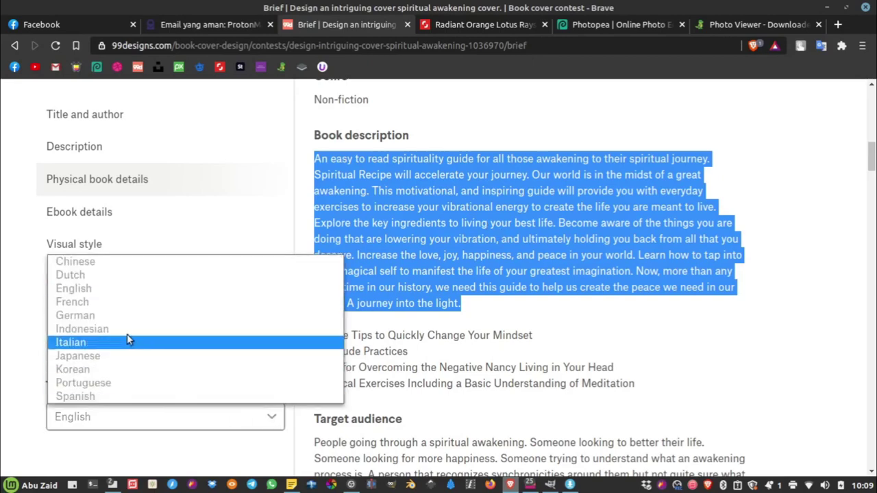
left_click(627, 334)
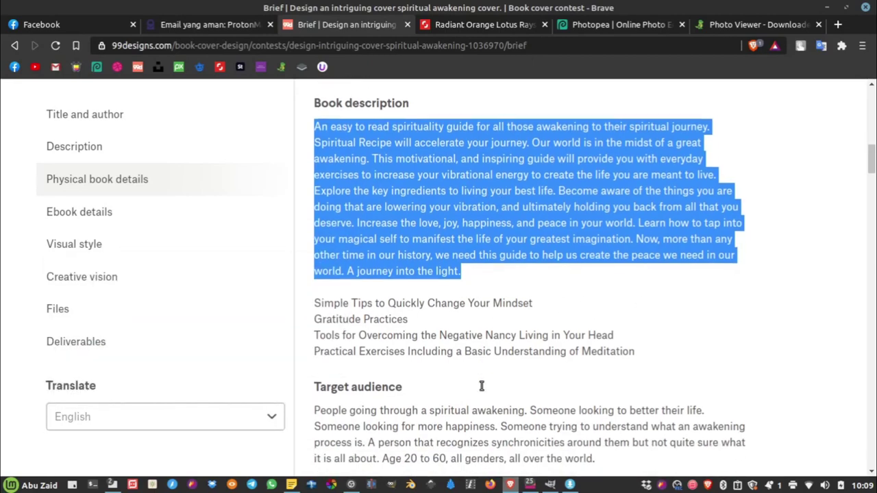
scroll(509, 382, "down", 4)
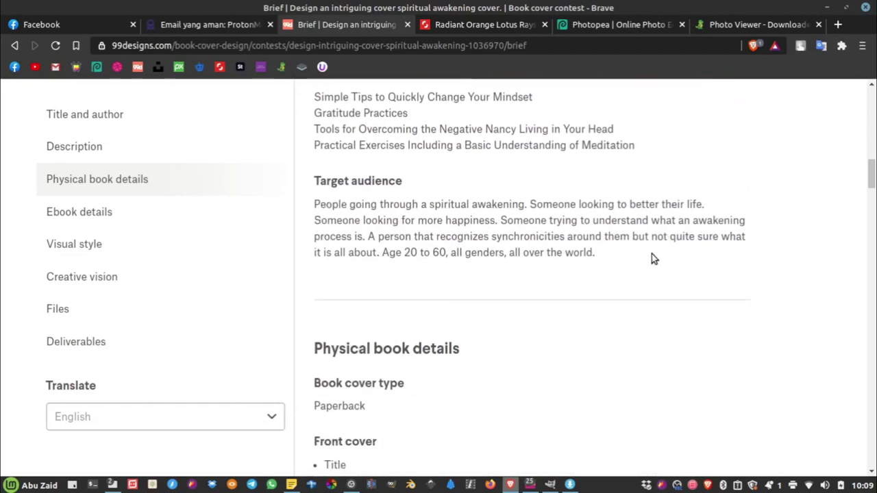
left_click_drag(652, 254, 307, 208)
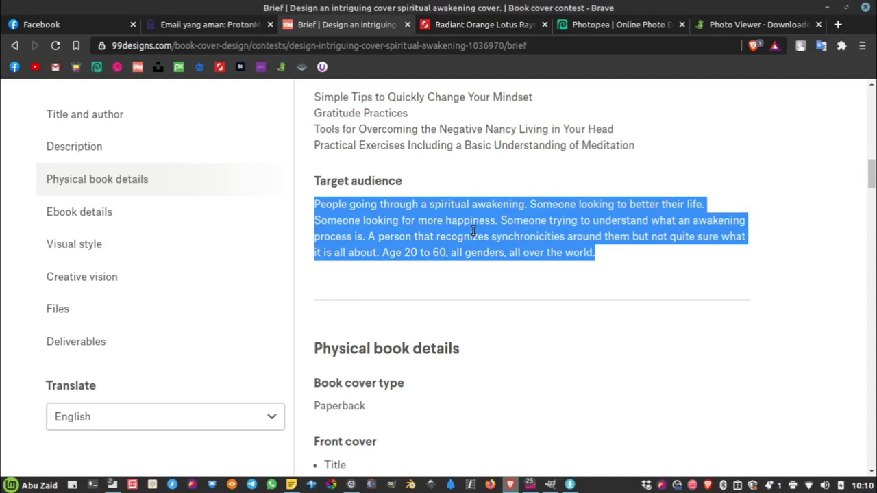
Read down to the Back cover details and highlight that paragraph
scroll(476, 259, "down", 1)
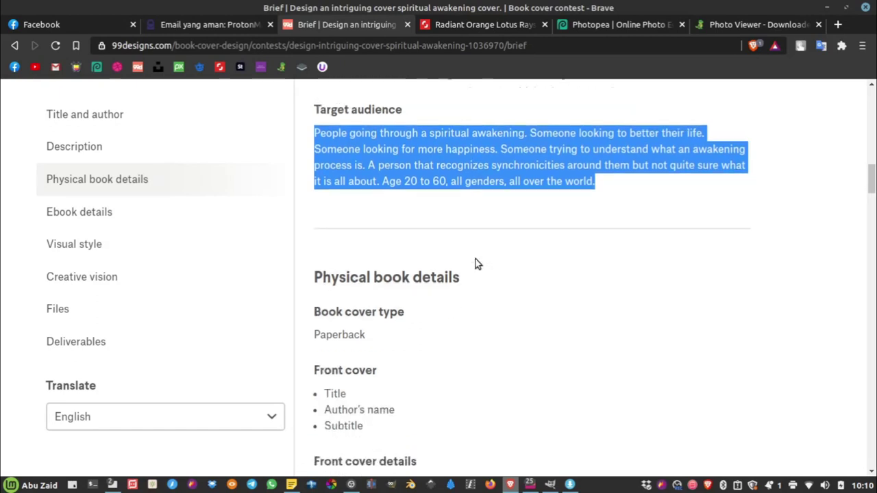
scroll(475, 259, "down", 2)
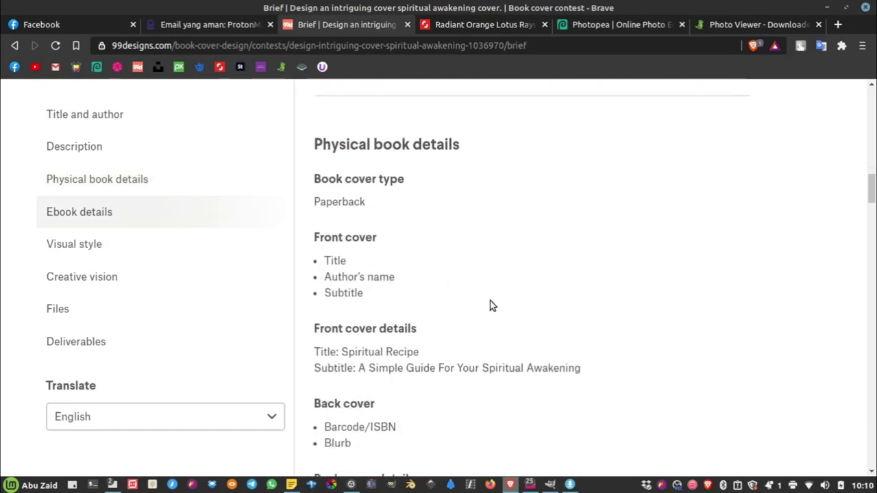
scroll(354, 273, "down", 1)
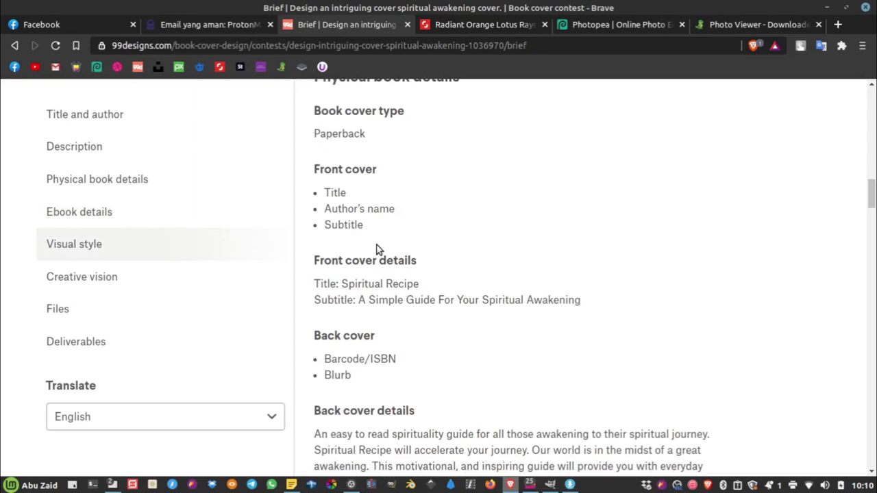
scroll(382, 254, "down", 1)
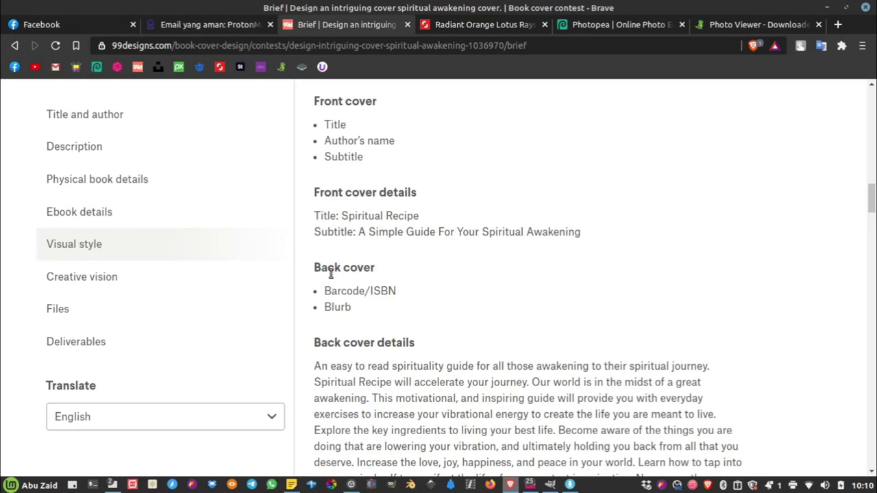
scroll(492, 303, "down", 4)
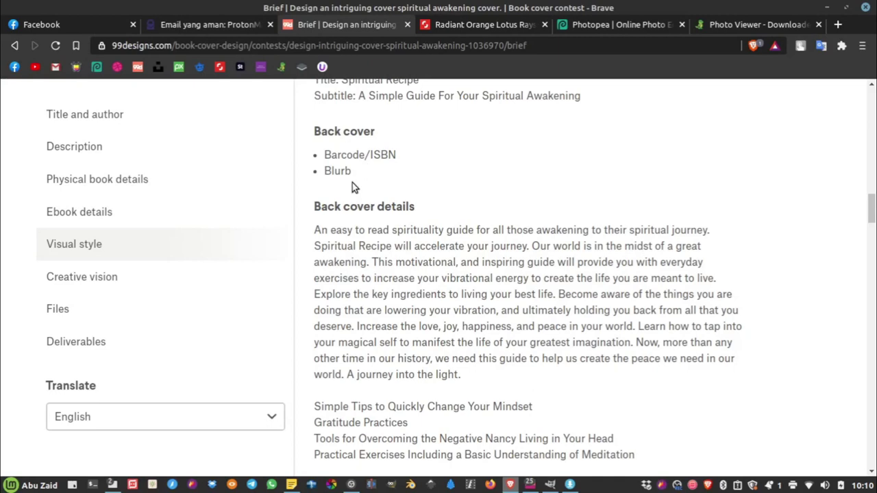
scroll(617, 281, "down", 1)
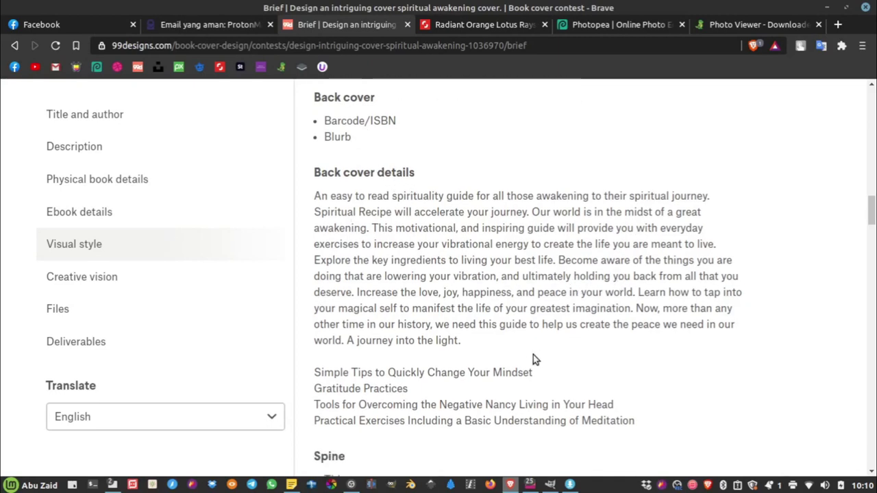
left_click_drag(533, 356, 305, 199)
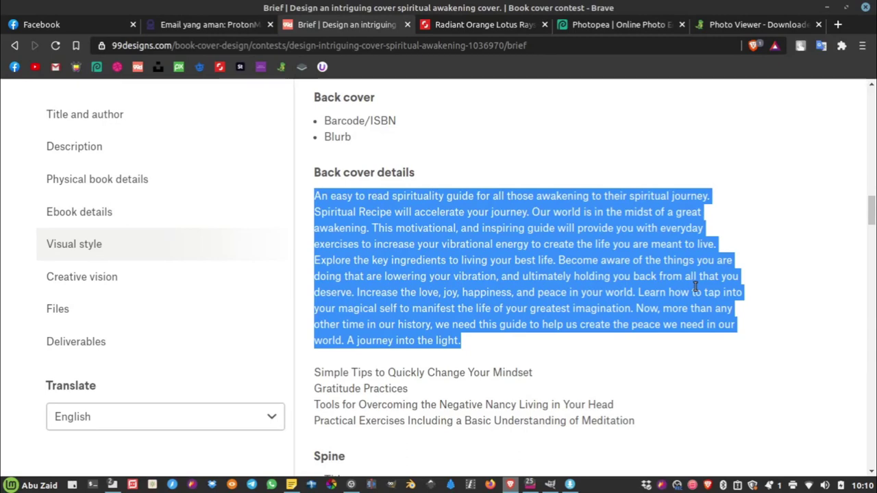
Continue through the spine and ebook details to the Visual style inspiration covers
scroll(616, 301, "down", 3)
scroll(622, 304, "down", 3)
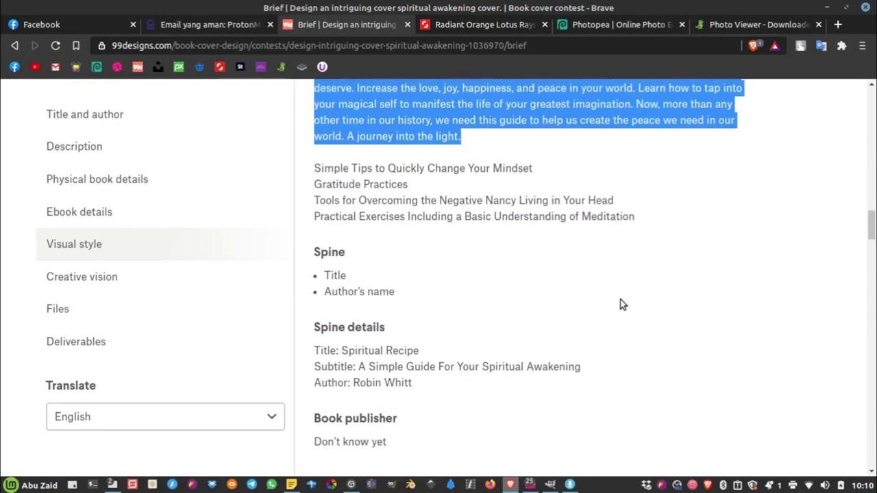
scroll(355, 309, "down", 3)
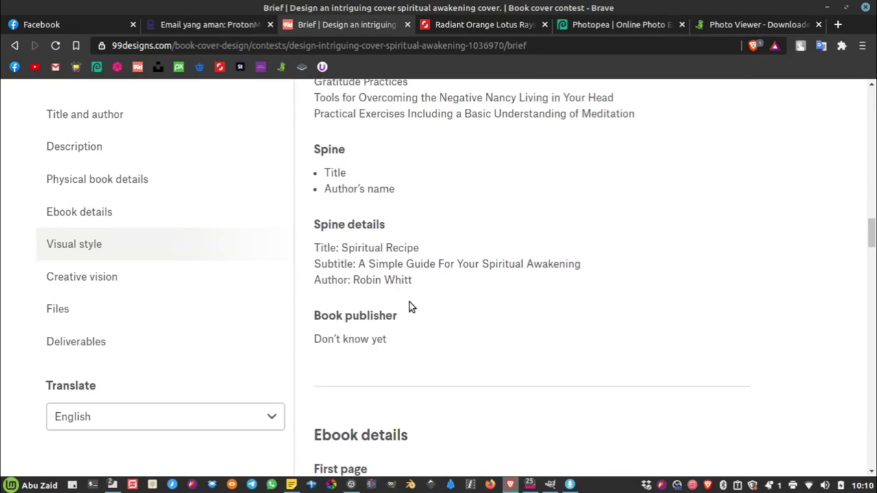
scroll(409, 306, "down", 6)
scroll(492, 297, "down", 4)
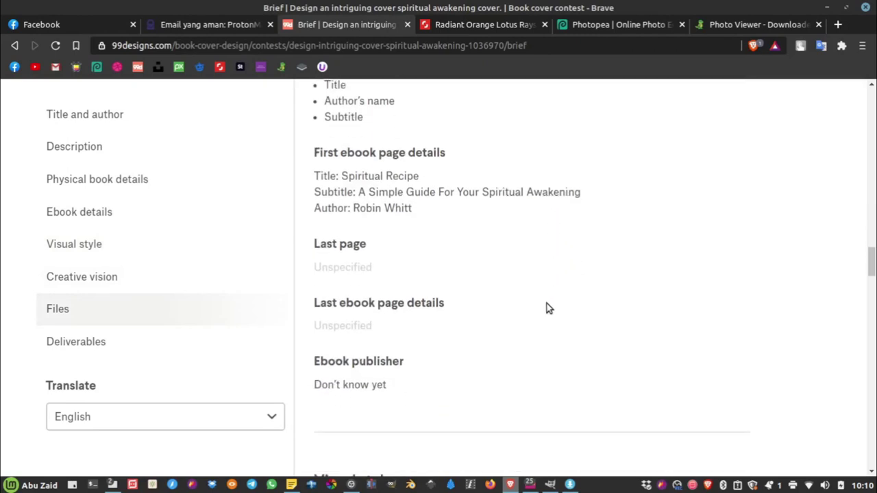
scroll(547, 304, "down", 2)
scroll(543, 297, "down", 3)
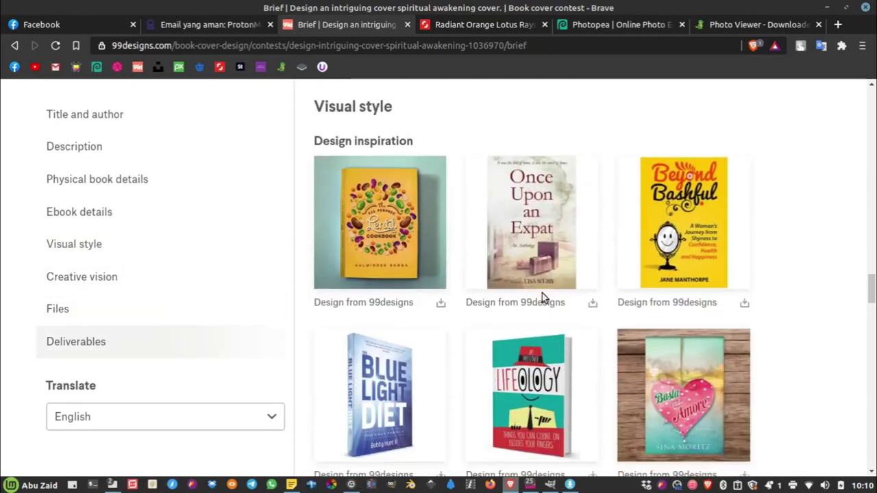
scroll(542, 294, "down", 1)
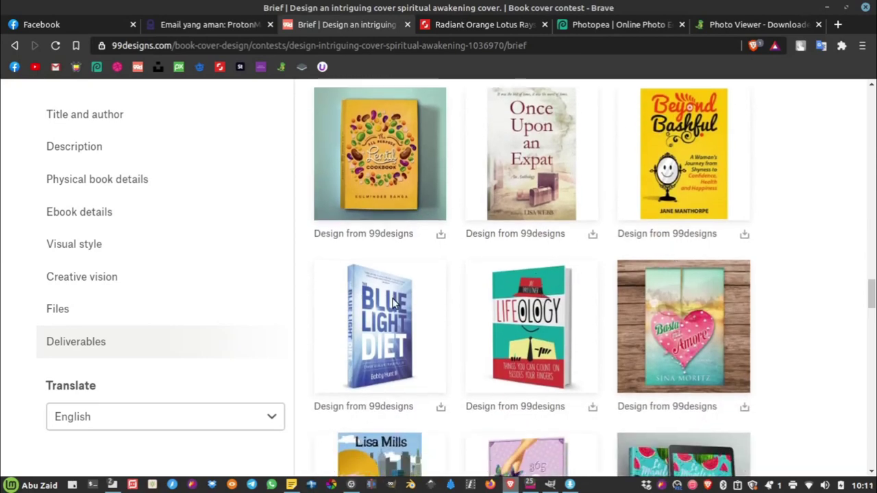
scroll(392, 299, "down", 2)
scroll(456, 314, "down", 1)
scroll(460, 265, "up", 2)
scroll(459, 265, "up", 2)
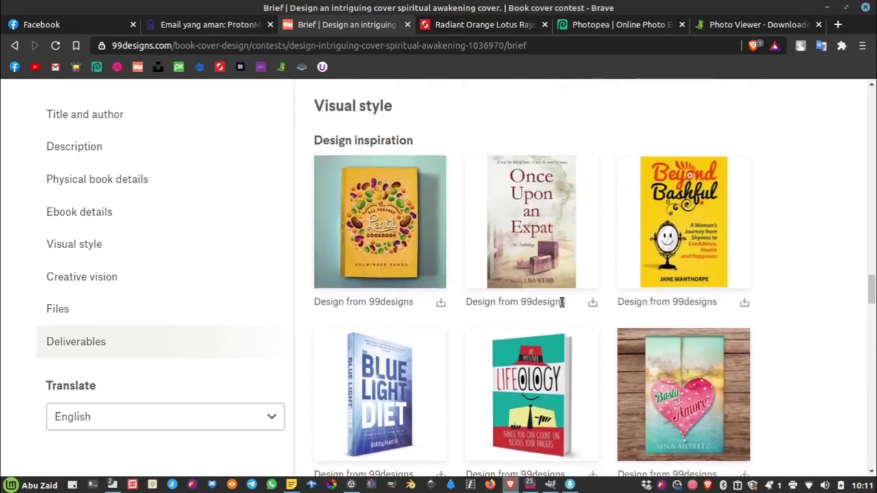
scroll(562, 301, "down", 1)
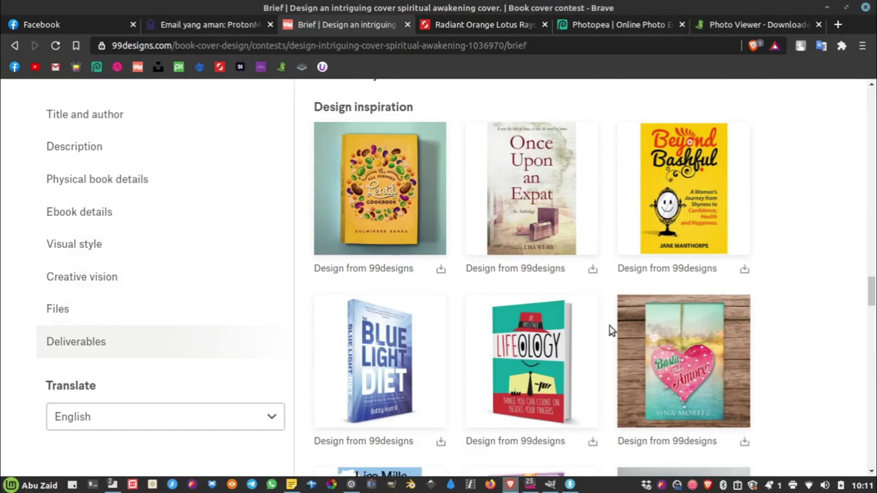
scroll(610, 327, "down", 5)
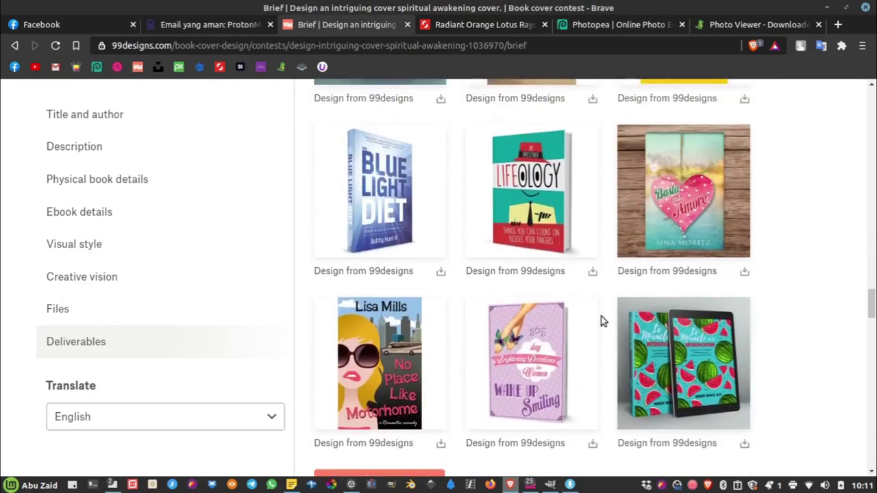
scroll(601, 321, "up", 3)
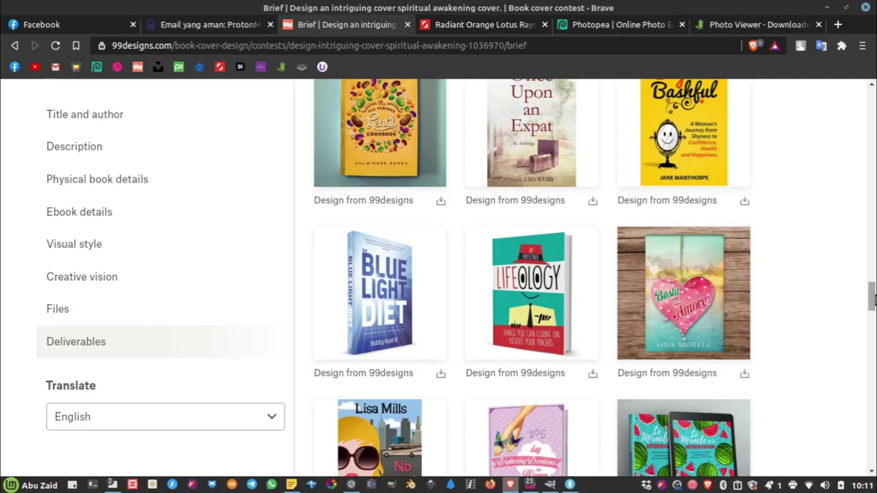
mouse_move(872, 296)
left_mouse_down()
mouse_move(871, 363)
mouse_move(872, 356)
left_mouse_up()
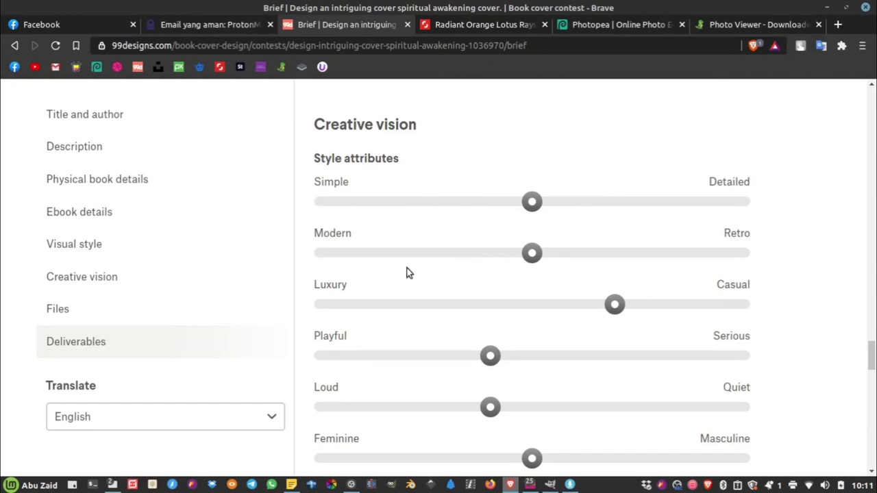
Scroll past the Creative vision sliders to the Design needs and What to avoid notes
scroll(734, 329, "down", 2)
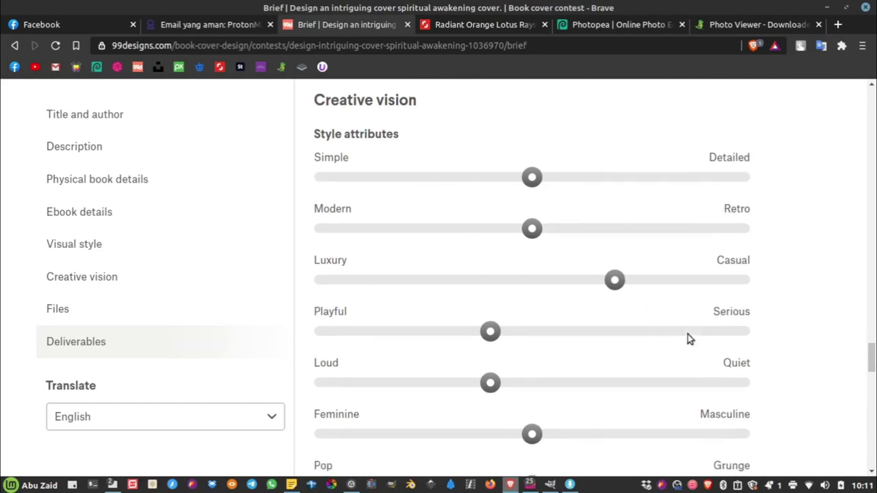
scroll(514, 314, "down", 3)
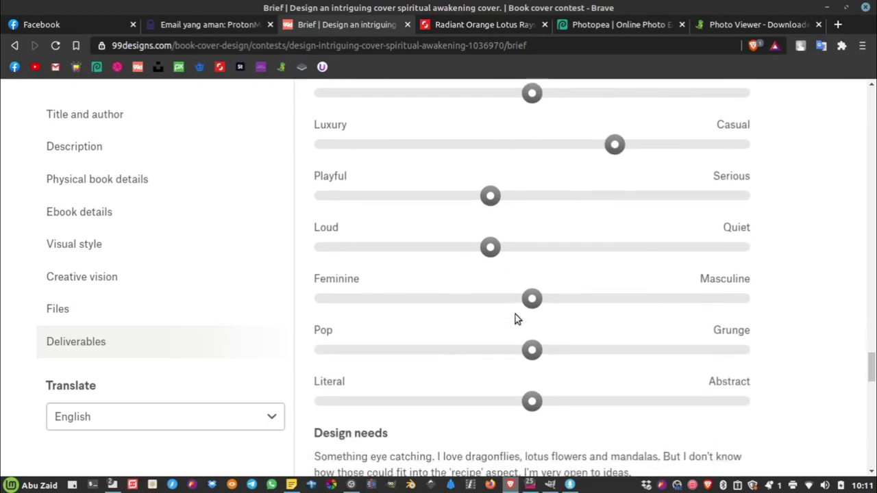
scroll(521, 313, "down", 3)
scroll(507, 292, "down", 2)
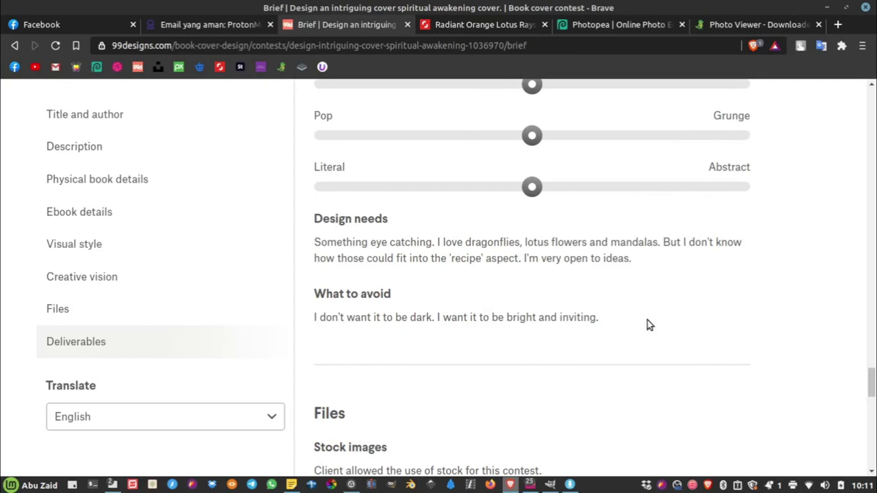
left_click_drag(647, 320, 354, 269)
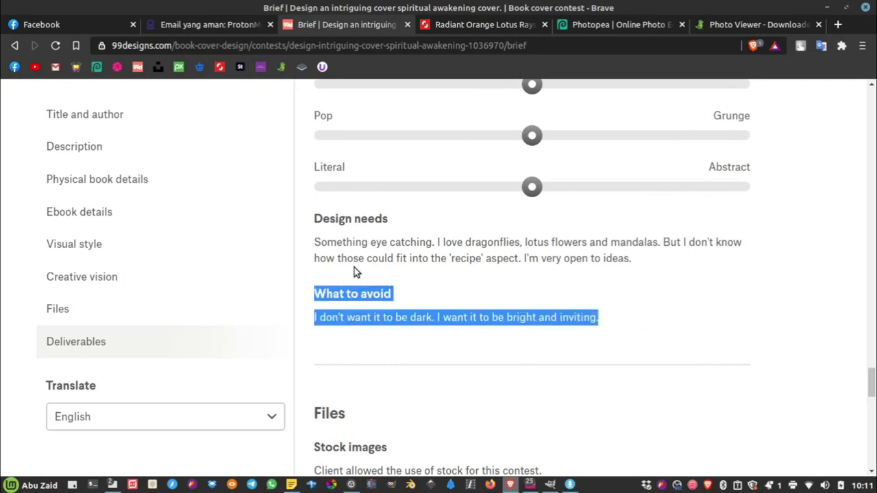
left_click(377, 245)
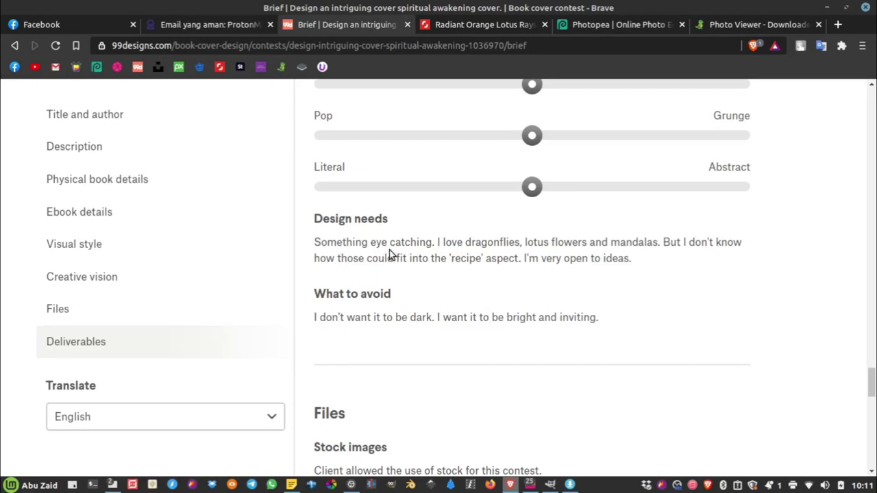
double_click(527, 244)
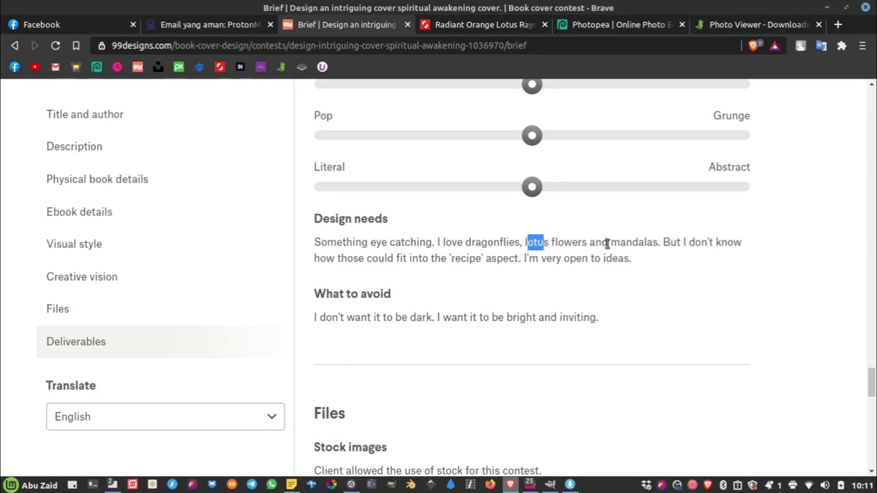
left_click_drag(620, 244, 661, 245)
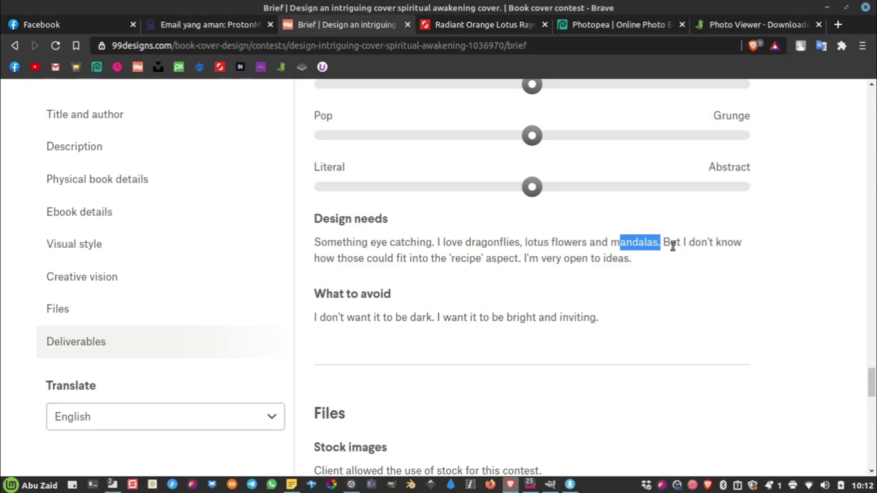
left_click_drag(664, 242, 716, 242)
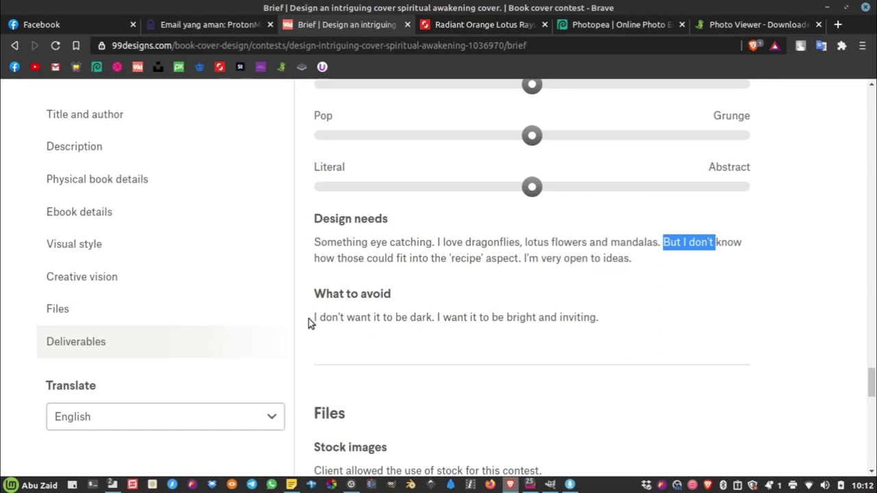
left_click_drag(315, 318, 429, 318)
left_click(414, 322)
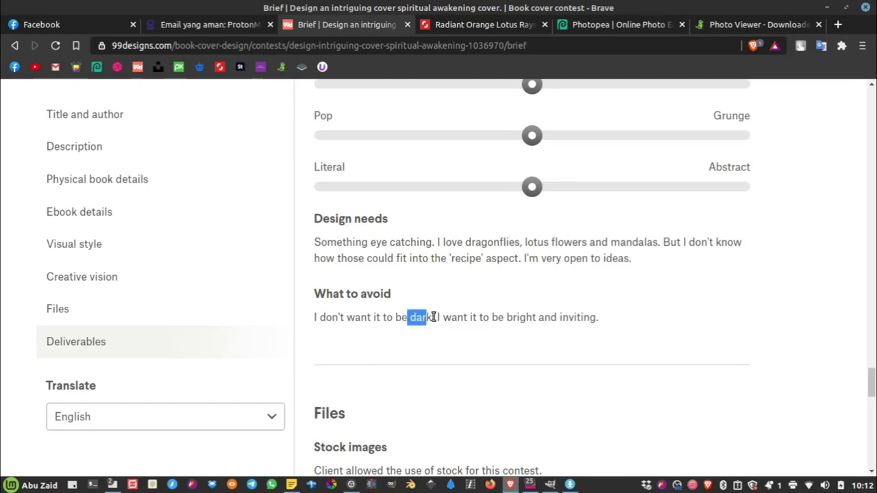
left_click_drag(505, 319, 543, 320)
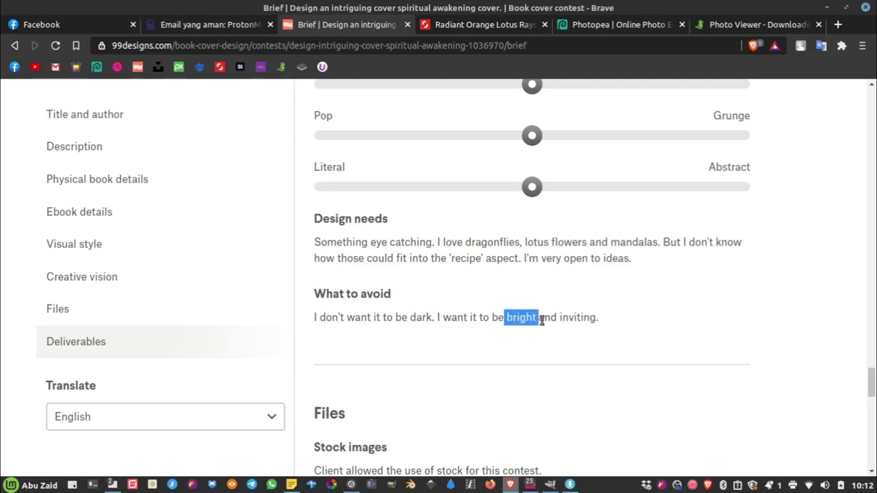
left_click(612, 267)
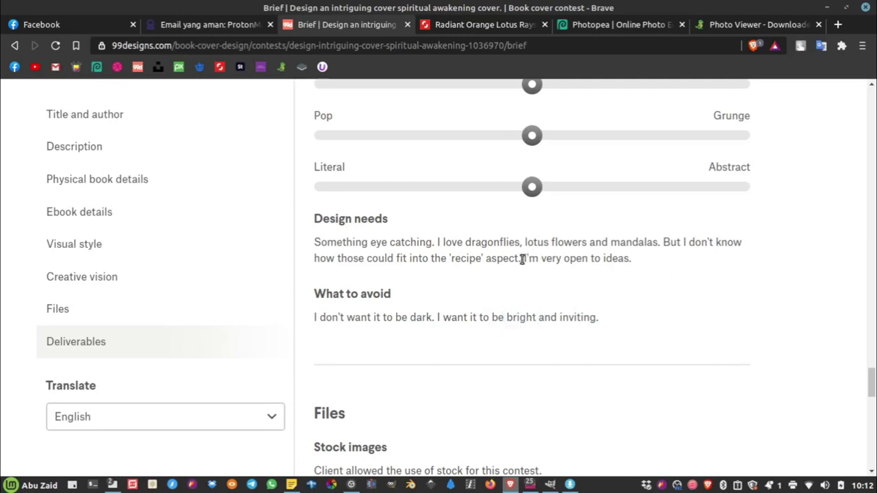
left_click_drag(523, 259, 630, 259)
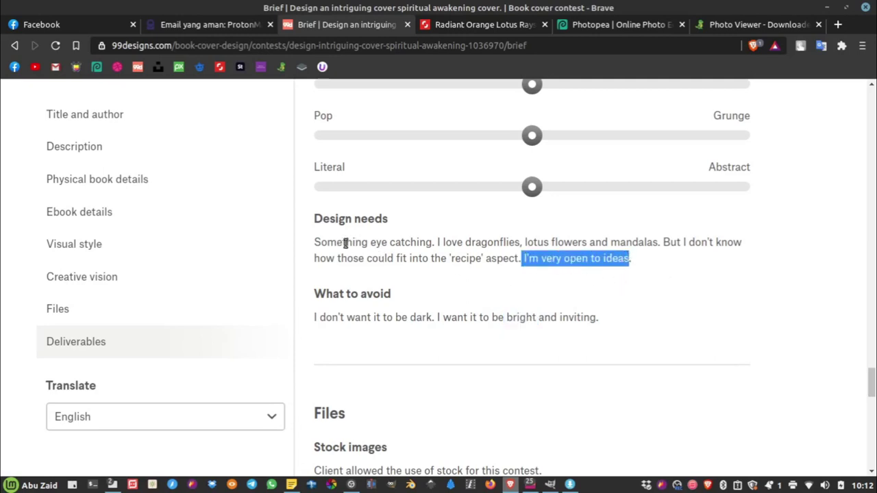
left_click(535, 260)
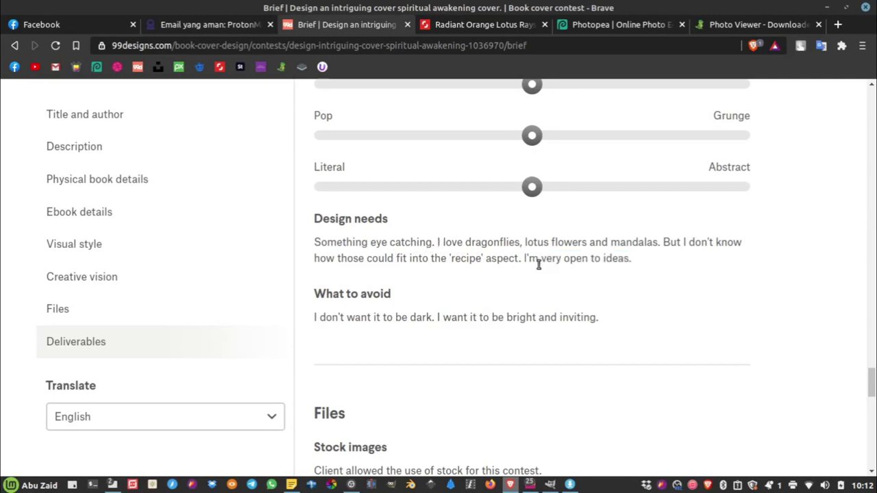
left_click_drag(525, 260, 627, 259)
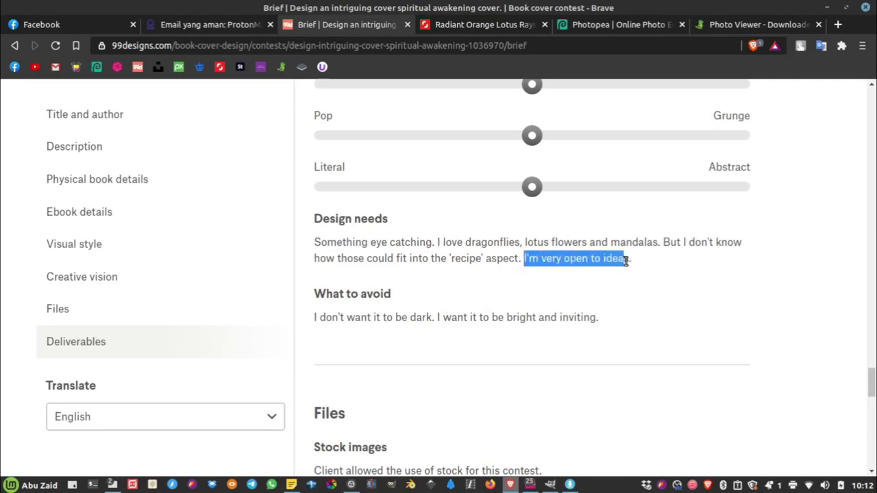
left_click(535, 240)
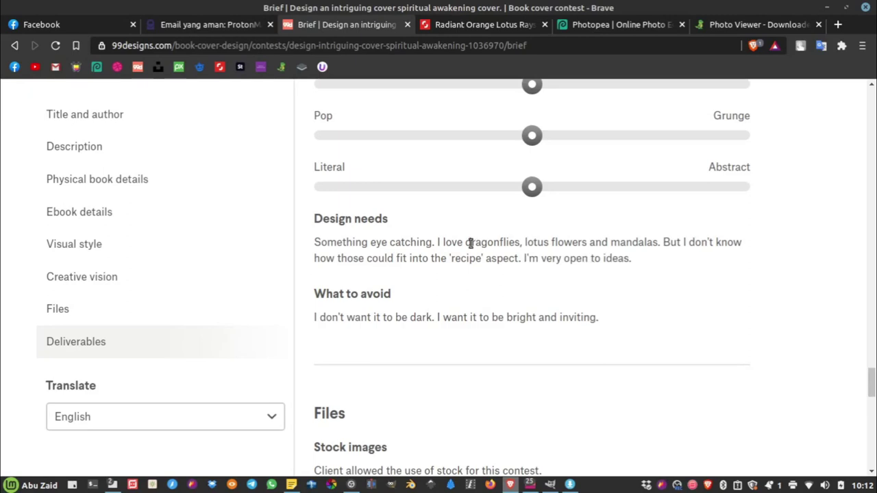
left_click_drag(466, 243, 660, 243)
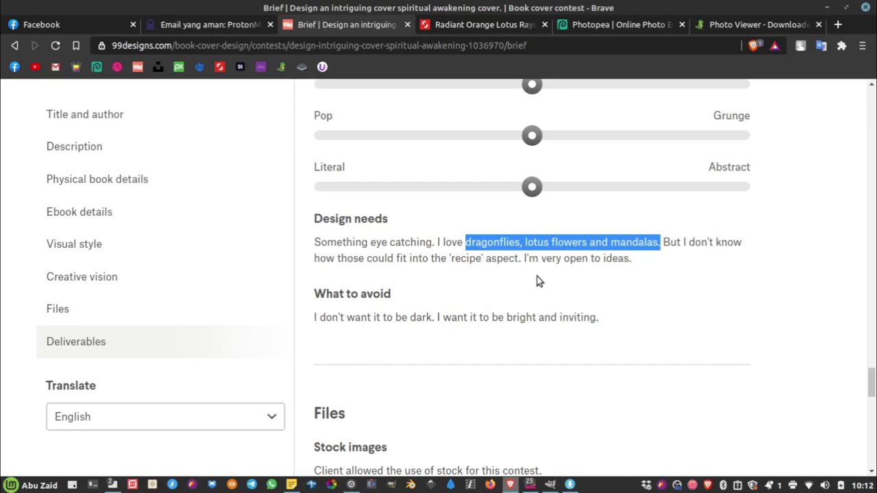
left_click(486, 24)
Download the free watermarked comp JPG of the radiant orange lotus illustration
scroll(348, 315, "down", 1)
scroll(348, 316, "down", 2)
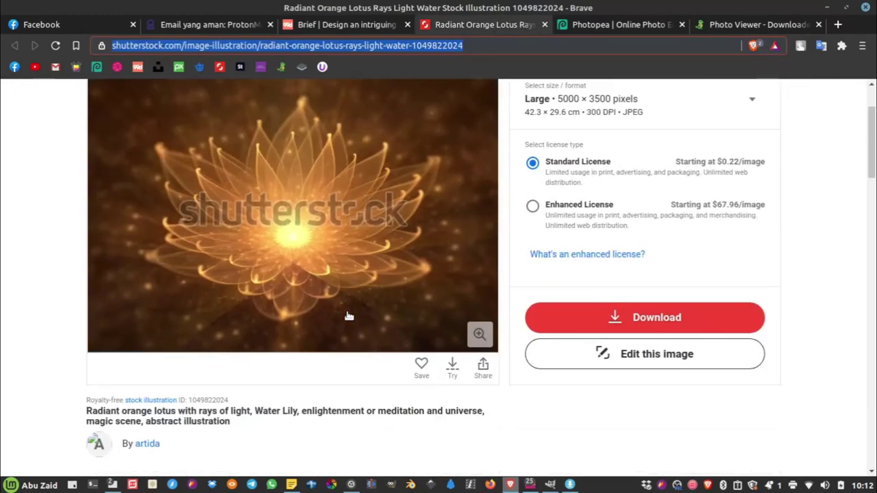
scroll(355, 312, "up", 1)
scroll(271, 287, "up", 2)
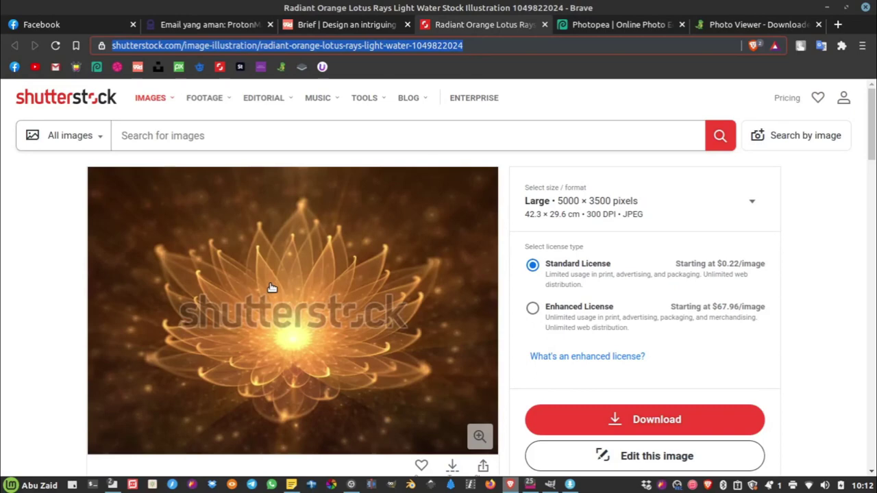
scroll(273, 288, "down", 2)
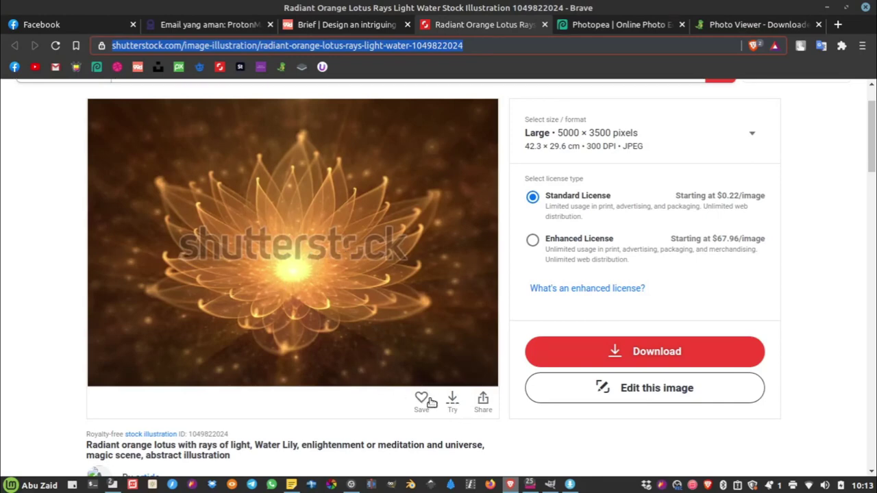
left_click(453, 401)
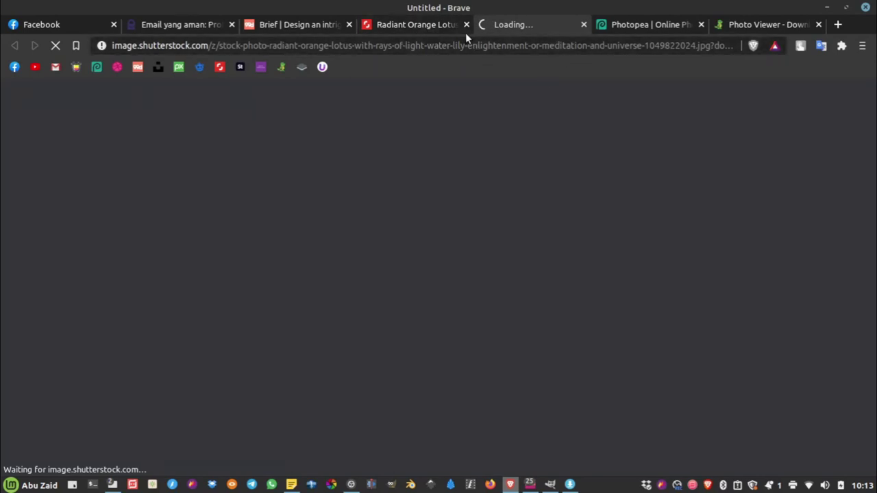
Zoom in to inspect the 1500 × 1150 watermarked lotus preview, then close Image Viewer
left_click(432, 24)
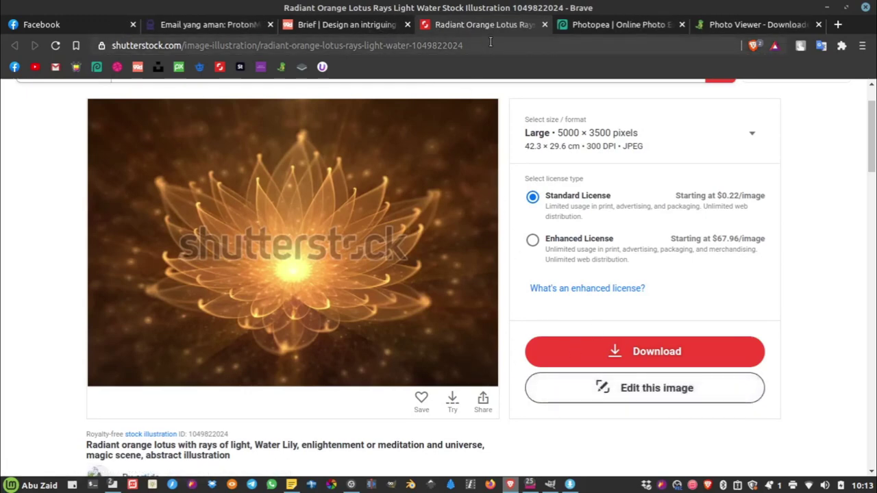
left_click(431, 46)
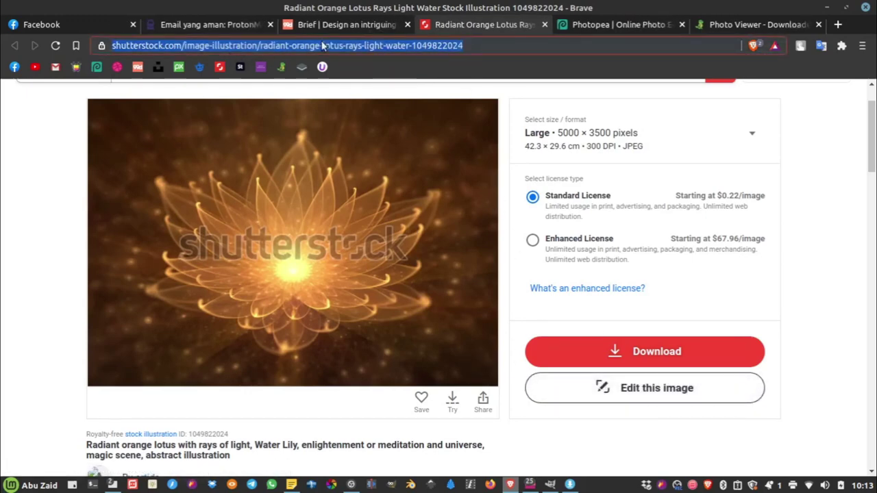
left_click(515, 47)
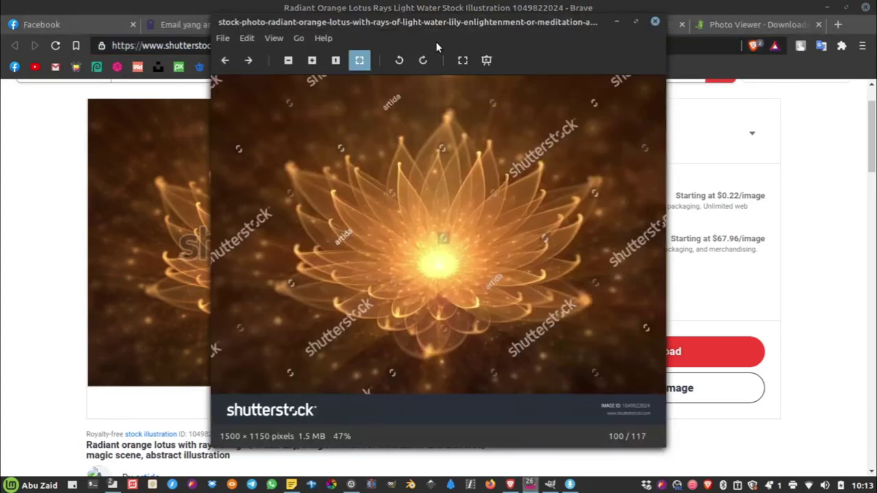
left_click_drag(509, 26, 413, 20)
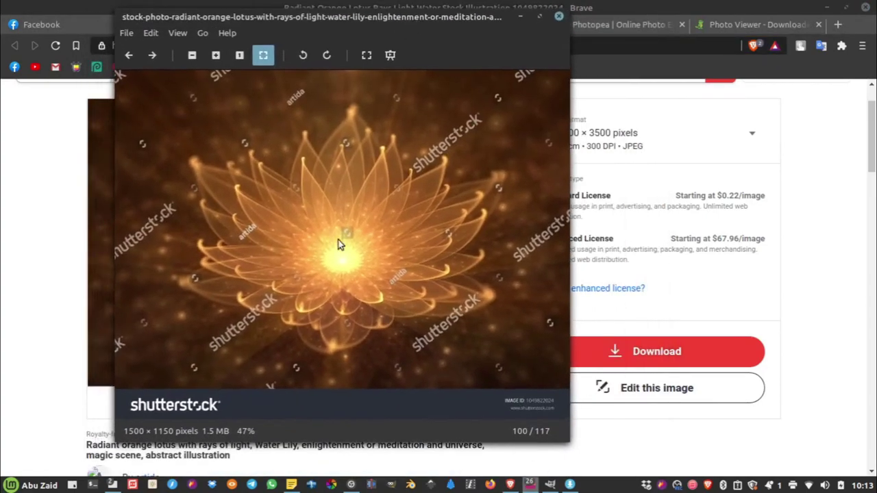
scroll(346, 248, "up", 2)
scroll(368, 242, "up", 3)
scroll(370, 240, "up", 2)
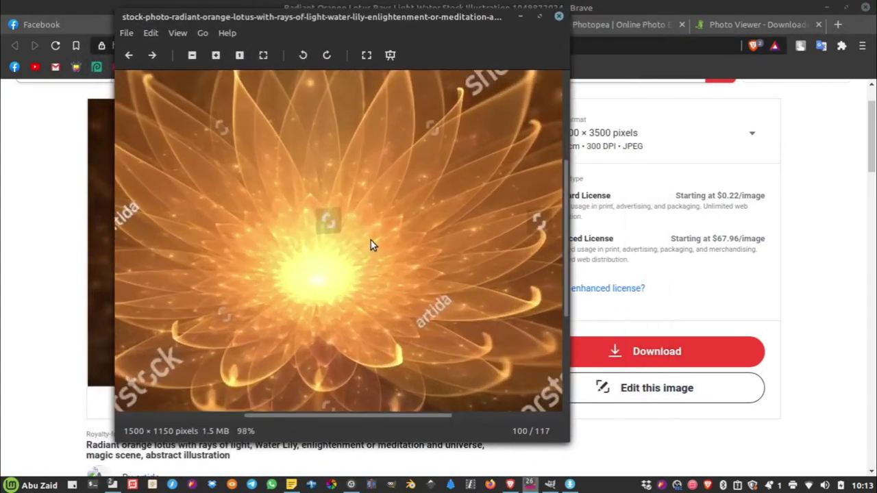
scroll(370, 241, "down", 2)
scroll(371, 241, "down", 1)
scroll(414, 216, "down", 1)
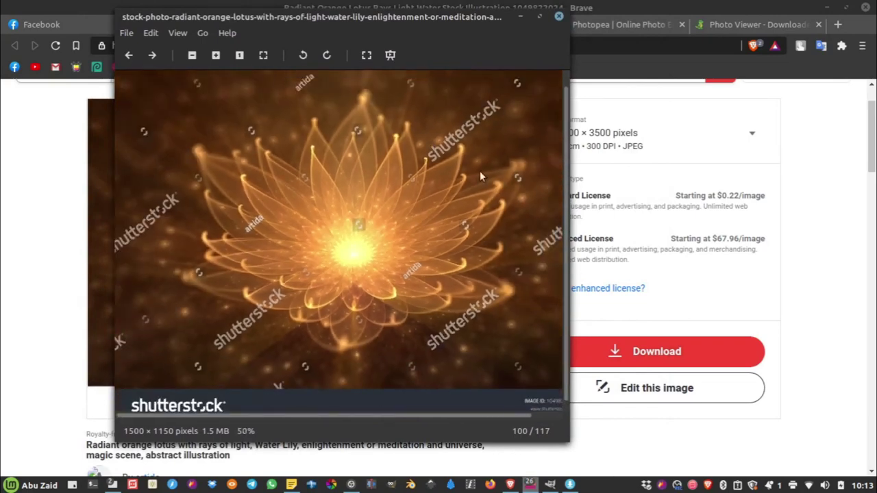
left_click(558, 18)
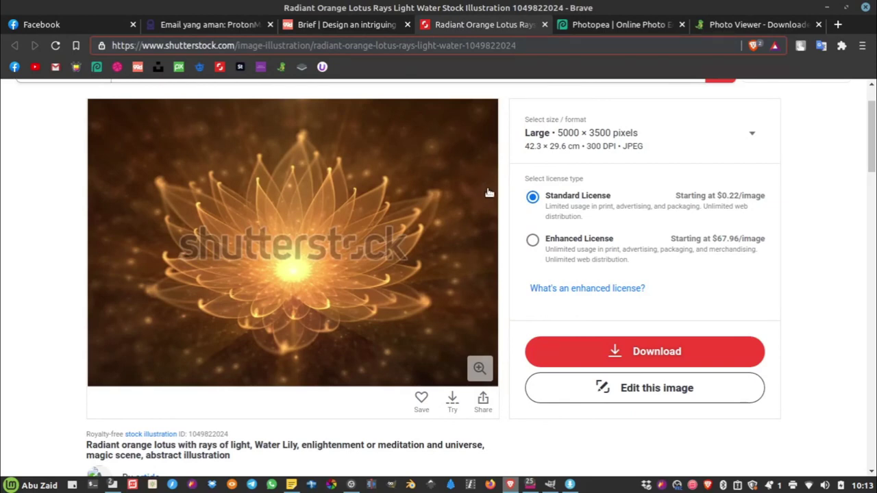
Copy the Shutterstock lotus page URL from the address bar
key("ctrl+a")
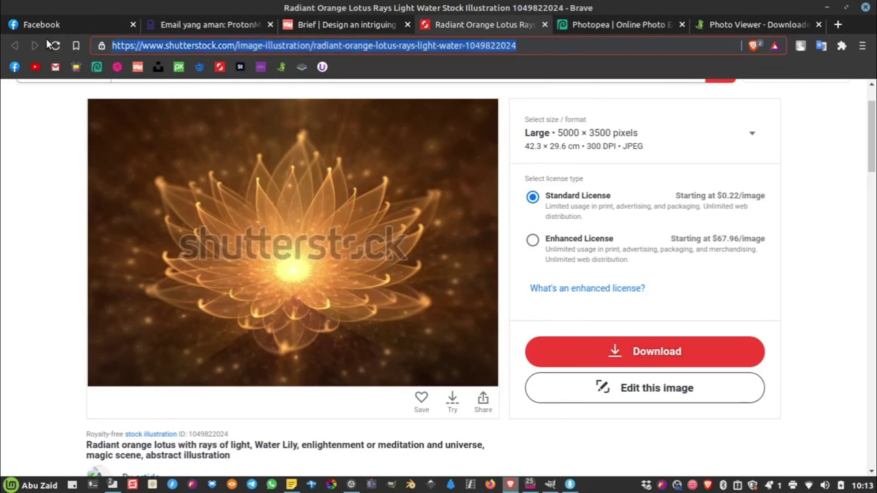
right_click(296, 43)
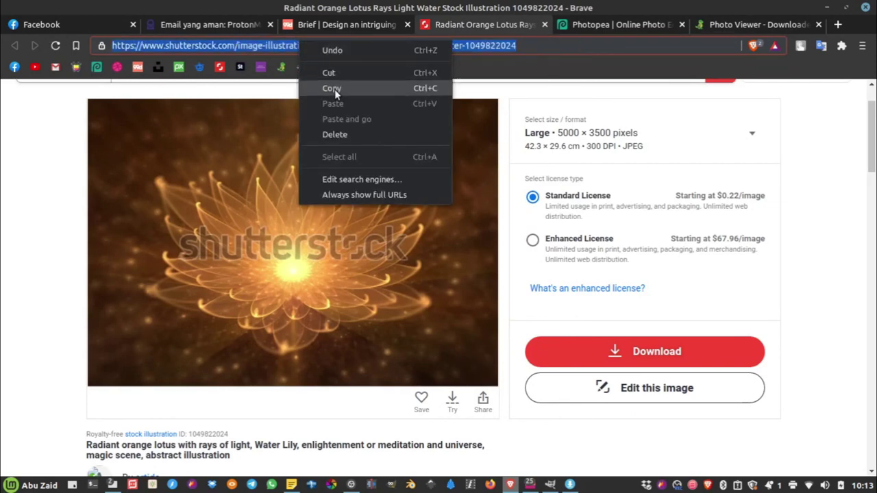
left_click(334, 89)
Return to the Downloader.la home page and bring up its list of stock download tools
left_click(729, 24)
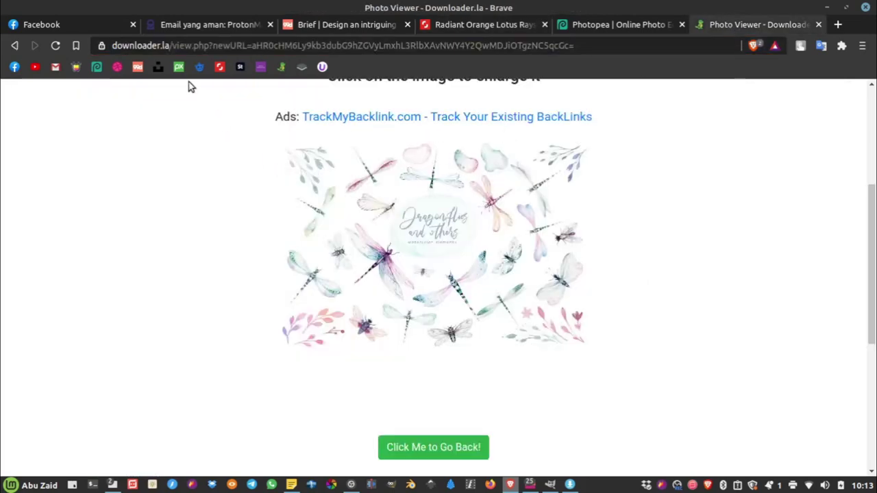
left_click(460, 449)
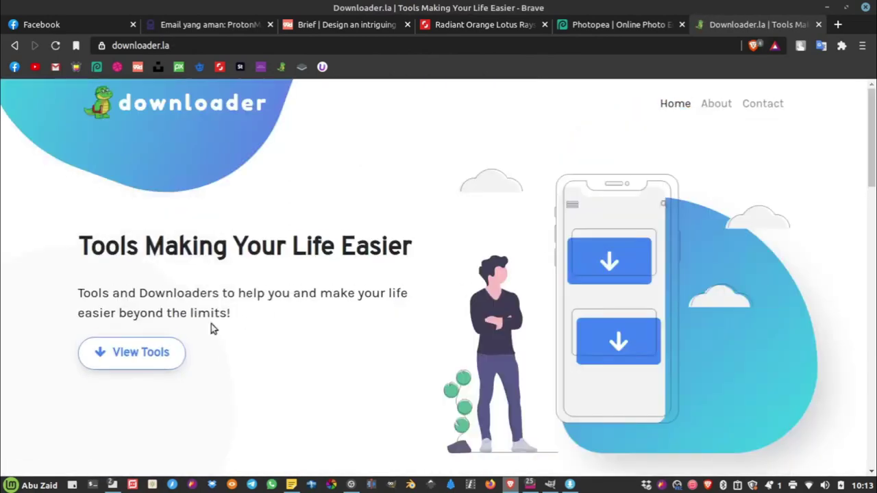
left_click(147, 351)
scroll(538, 368, "up", 2)
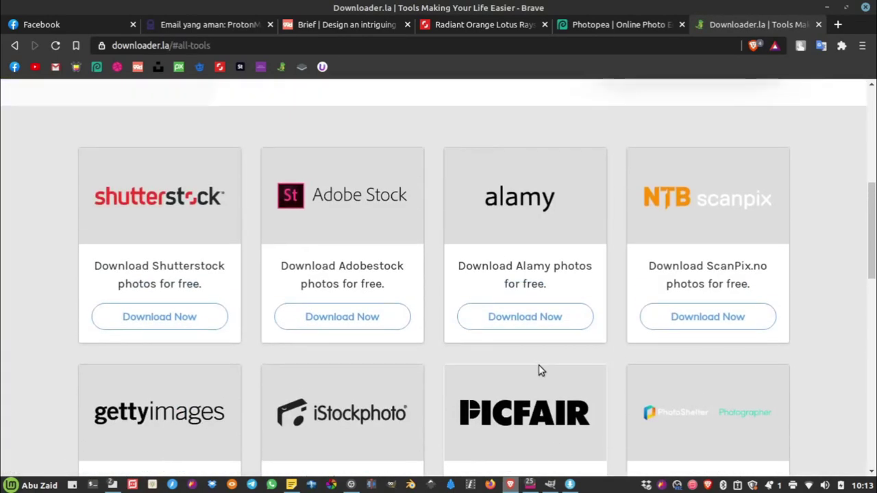
scroll(539, 369, "up", 3)
scroll(540, 366, "down", 3)
scroll(540, 365, "down", 3)
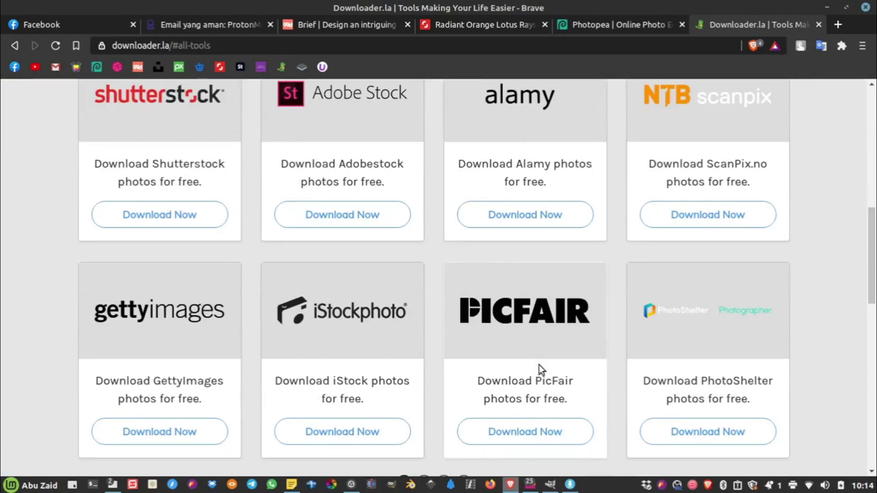
scroll(539, 370, "up", 2)
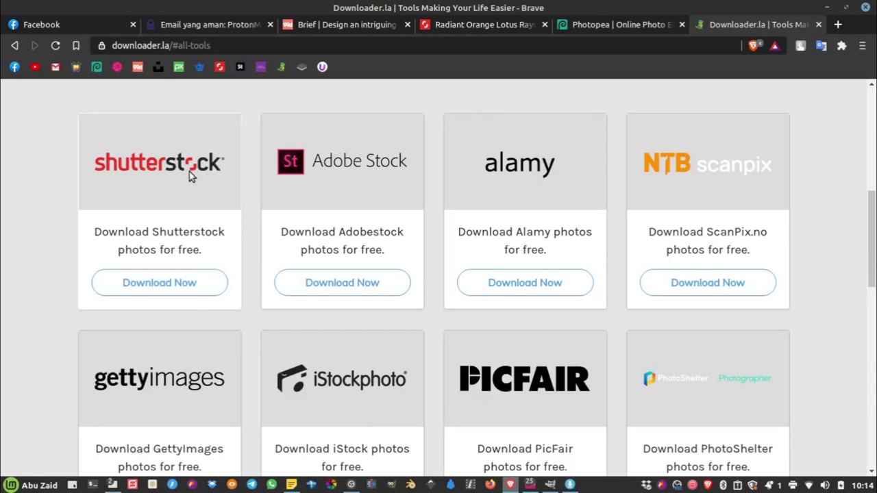
Paste the copied Shutterstock lotus page address into Downloader.la and fetch it
left_click(178, 290)
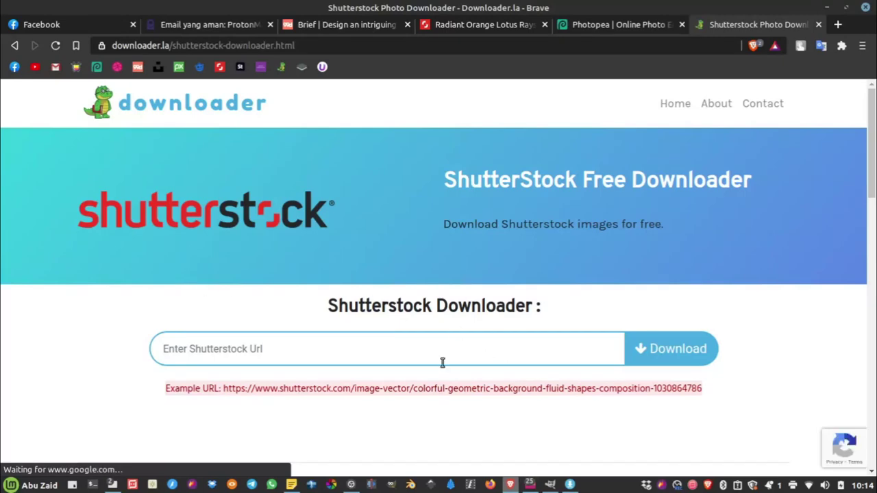
left_click(294, 348)
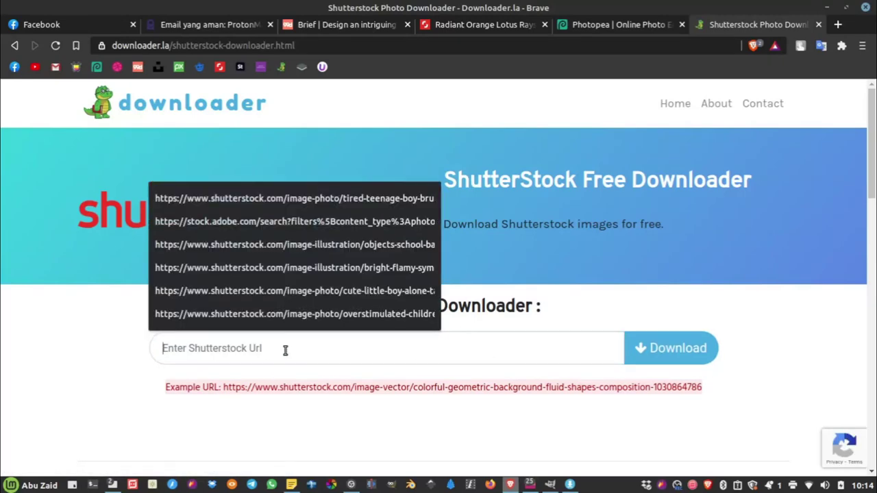
right_click(285, 350)
left_click(328, 229)
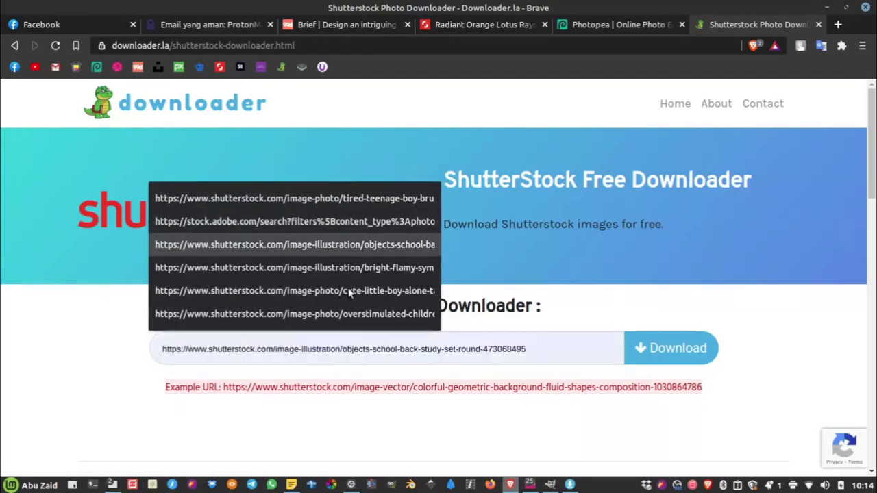
left_click(663, 363)
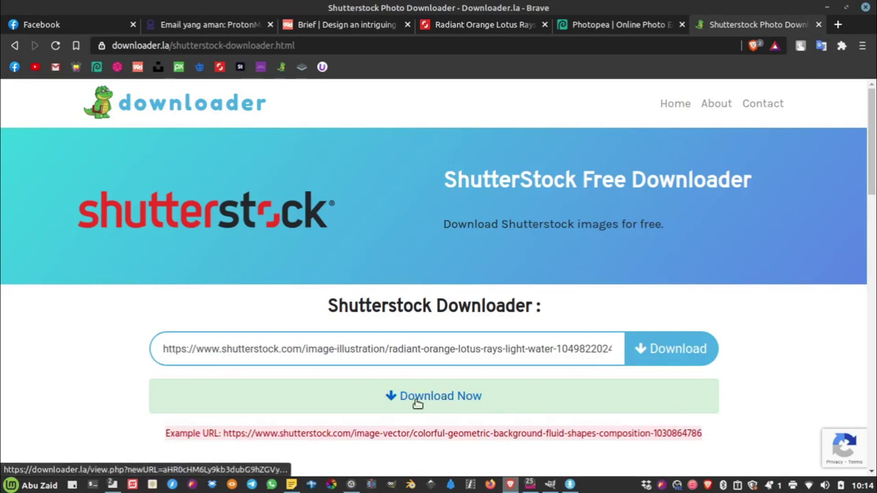
Open the full-size lotus image and save it to Downloads as 5f8d0495e4f46.jpg
left_click(421, 398)
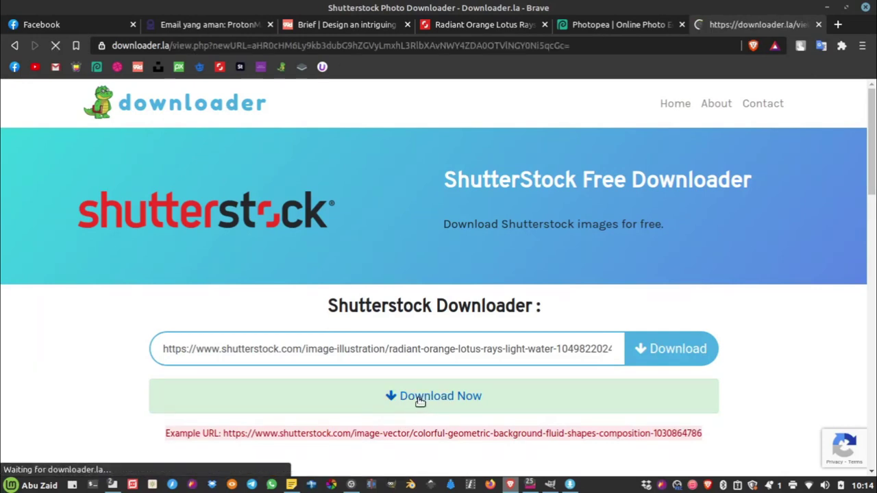
scroll(519, 304, "down", 5)
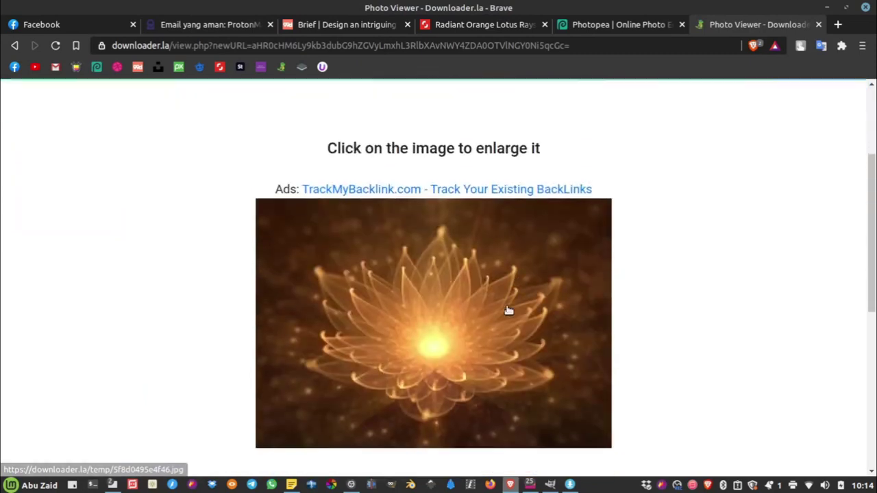
scroll(510, 309, "down", 2)
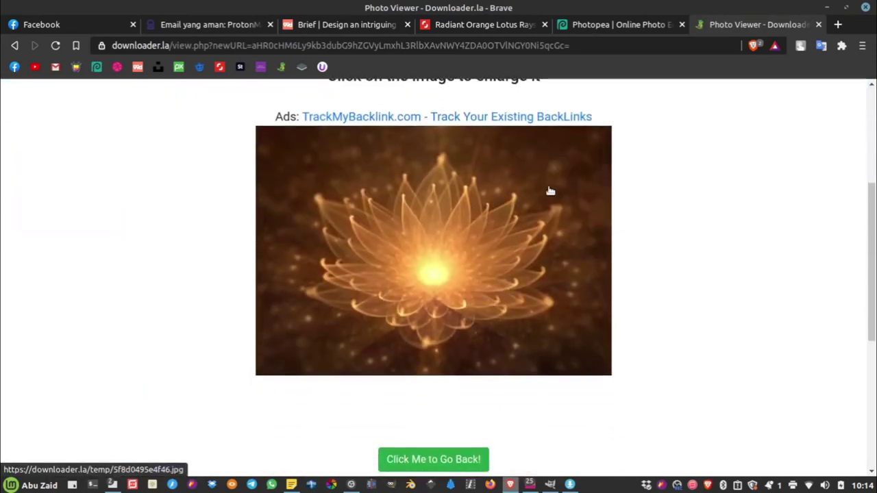
left_click(428, 232)
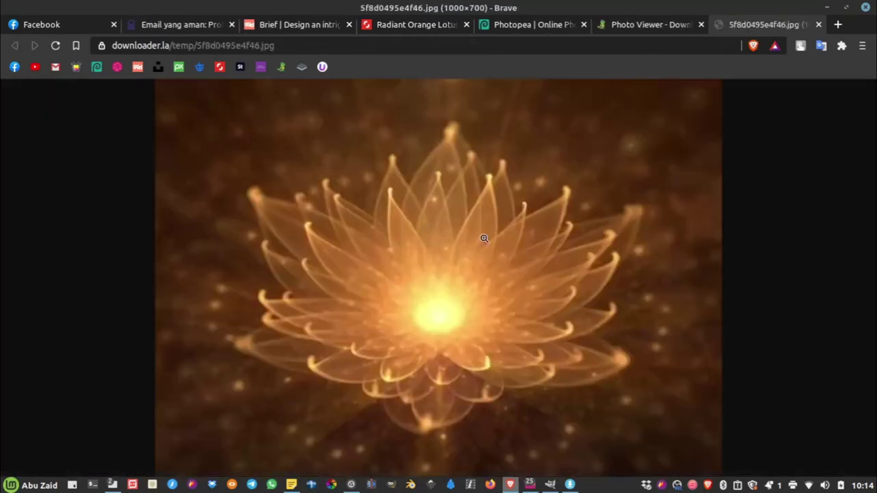
left_click(449, 222)
right_click(448, 222)
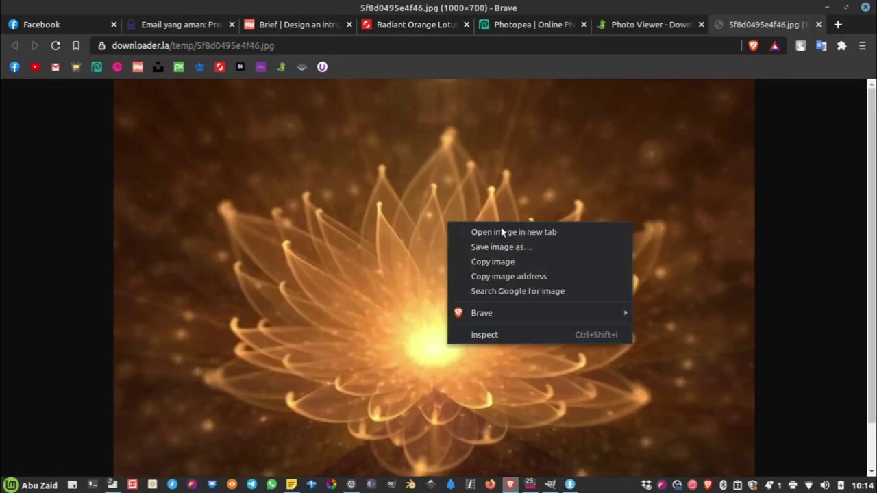
left_click(511, 246)
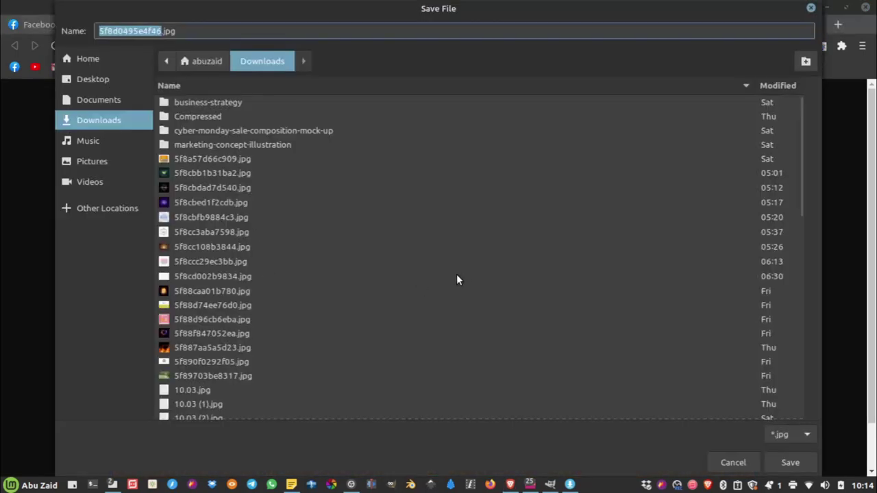
left_click(789, 463)
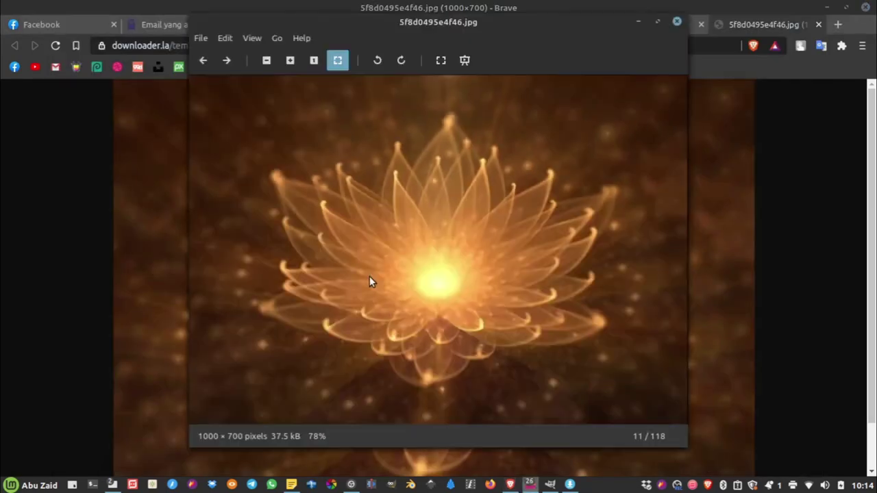
Open 5f8d0495e4f46.jpg from Image Viewer with GNU Image Manipulation Program
scroll(369, 276, "down", 2)
scroll(453, 261, "down", 1)
scroll(396, 254, "down", 1)
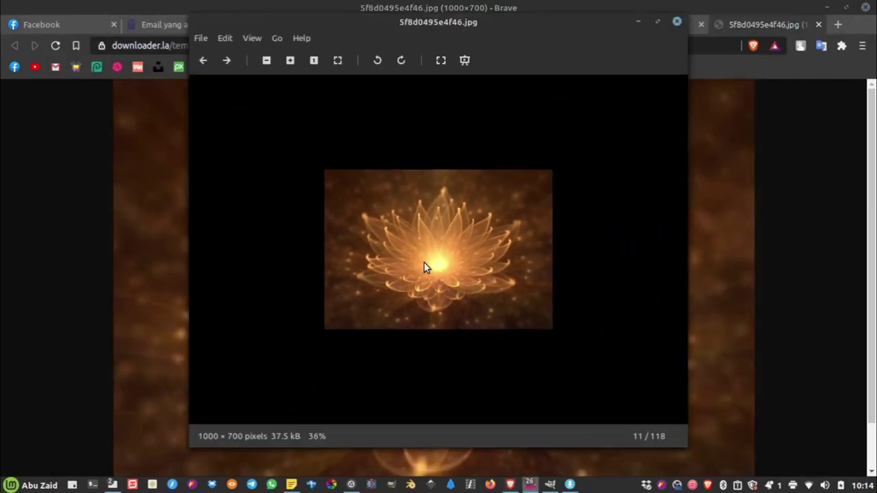
scroll(424, 266, "down", 1)
right_click(430, 244)
mouse_move(496, 255)
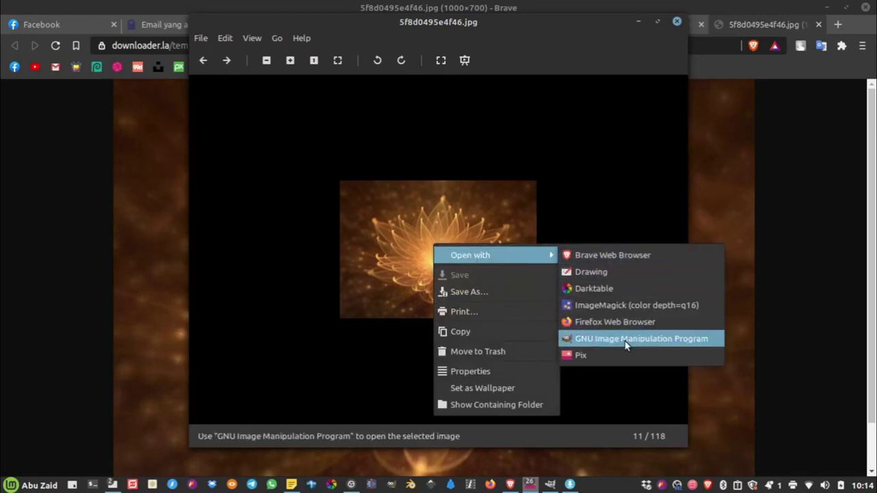
left_click(626, 340)
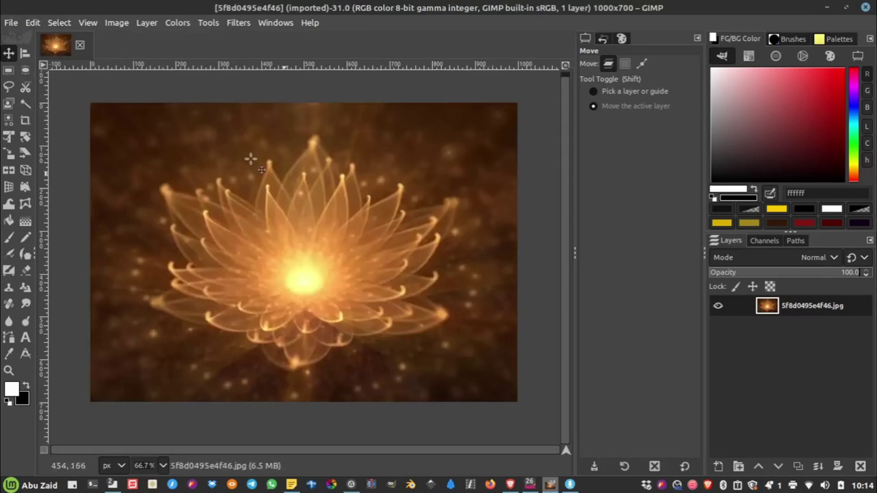
Create a new 6 × 9 inch image (1800 × 2700 px, 300 ppi) with a black background
left_click(12, 23)
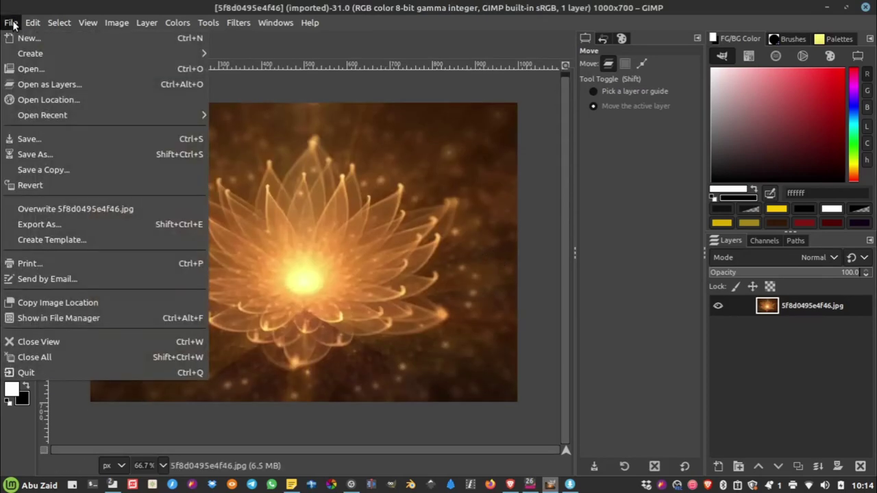
left_click(28, 39)
left_click_drag(379, 100, 442, 96)
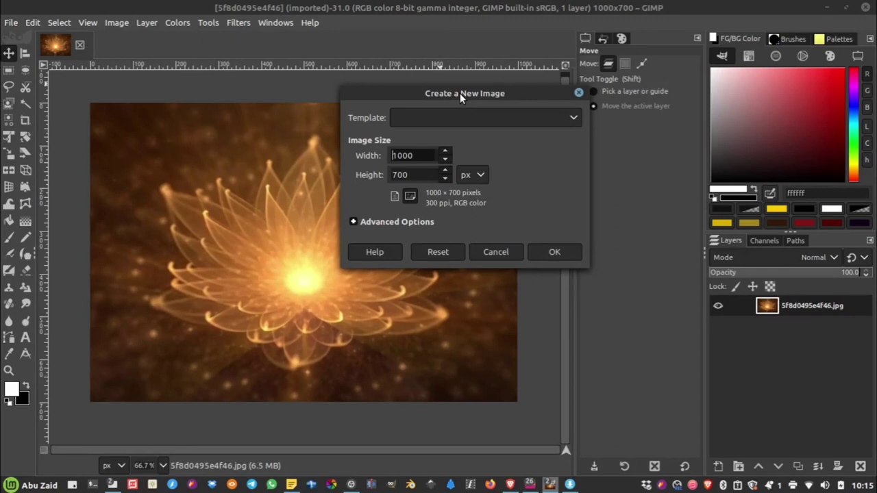
left_click_drag(460, 98, 367, 84)
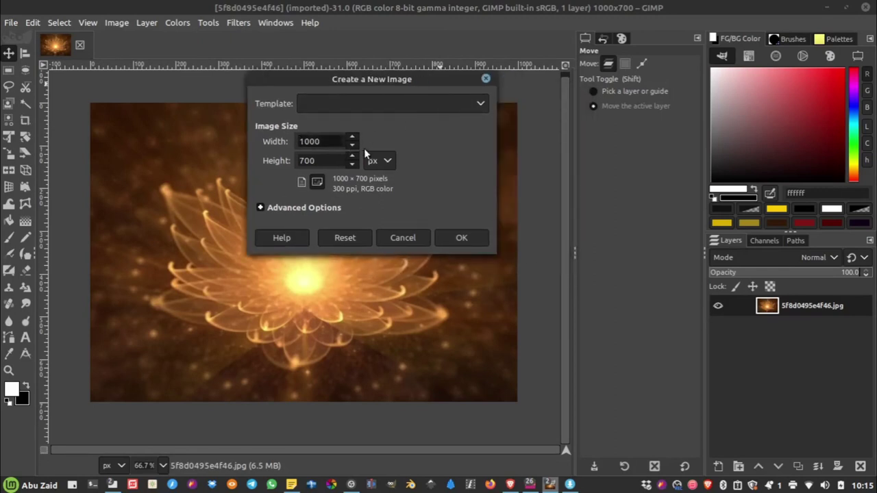
left_click(386, 161)
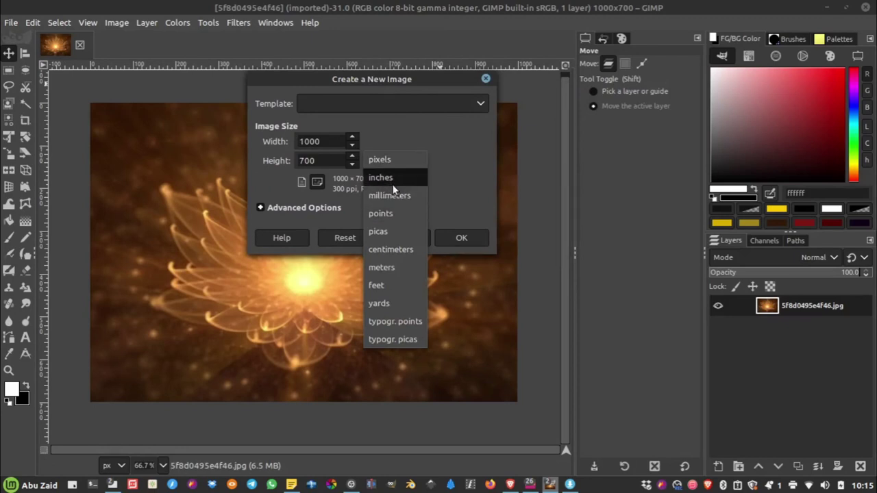
left_click(393, 182)
left_click_drag(339, 141, 272, 144)
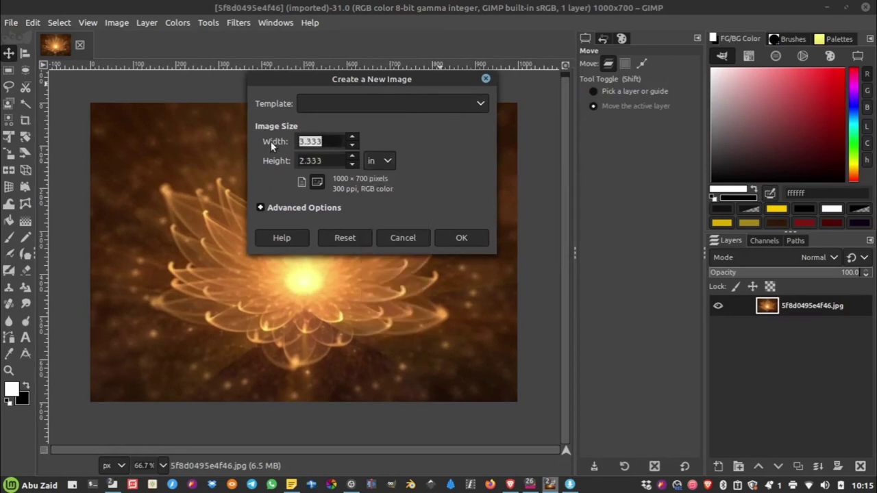
type("6")
left_click(318, 160)
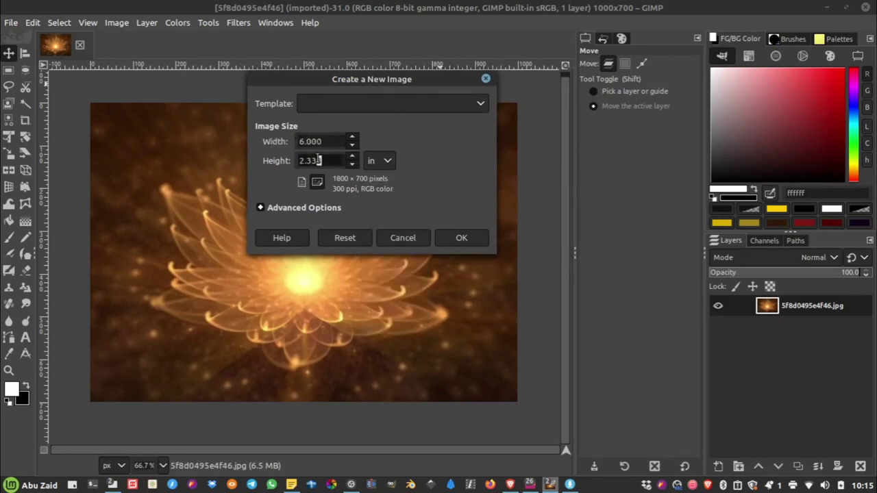
left_click_drag(318, 160, 281, 162)
type("9")
left_click(261, 212)
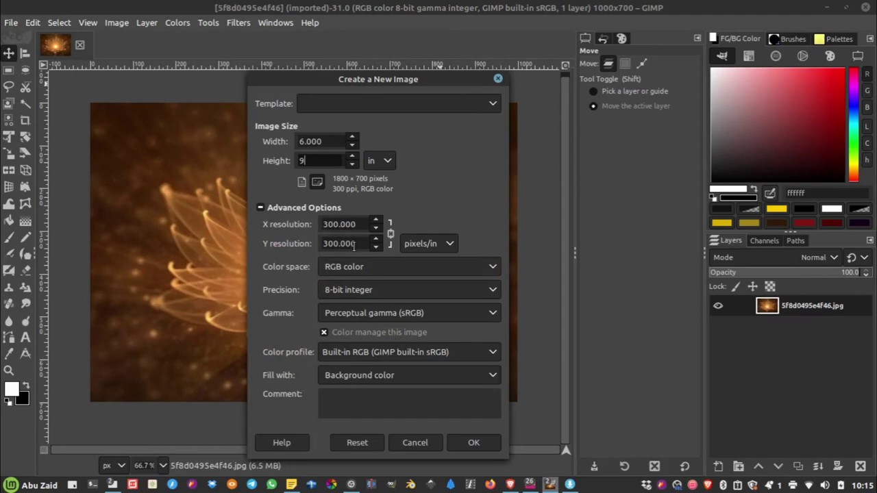
left_click(480, 445)
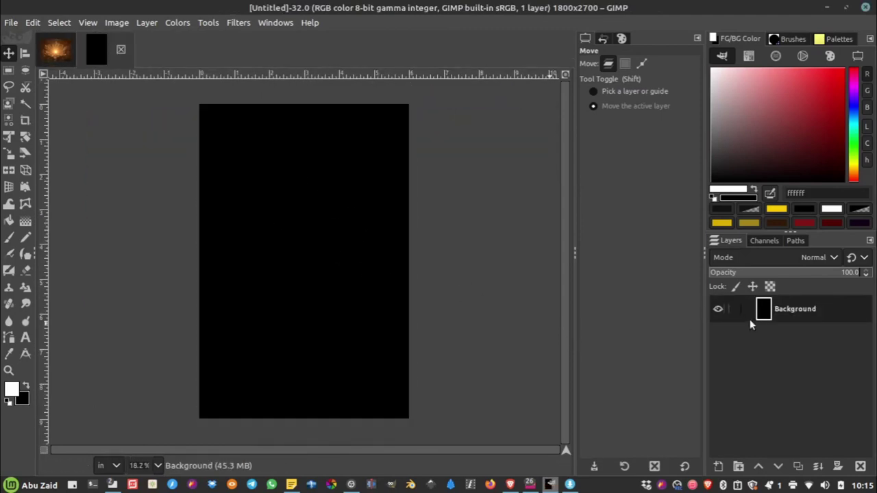
Drag the lotus layer into the new cover and scale it around its centre to 3935 × 2754 px
left_click(56, 51)
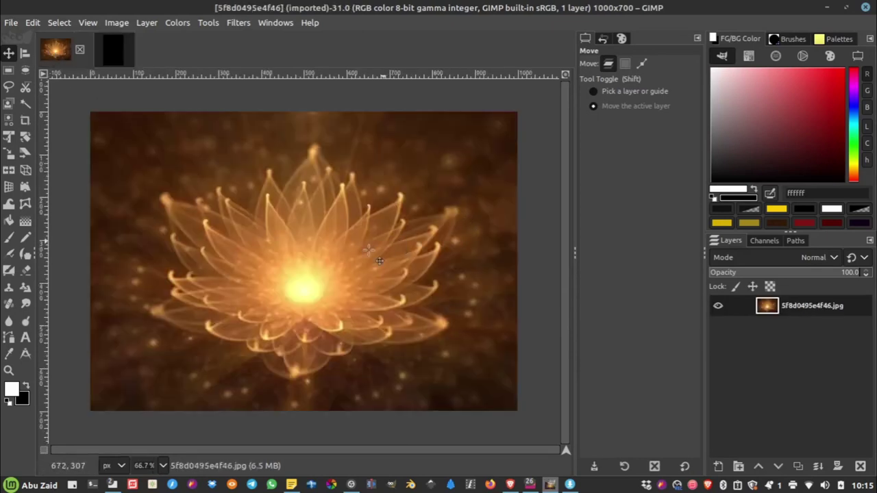
mouse_move(768, 309)
left_mouse_down()
mouse_move(702, 312)
mouse_move(778, 312)
mouse_move(107, 48)
mouse_move(316, 252)
left_mouse_up()
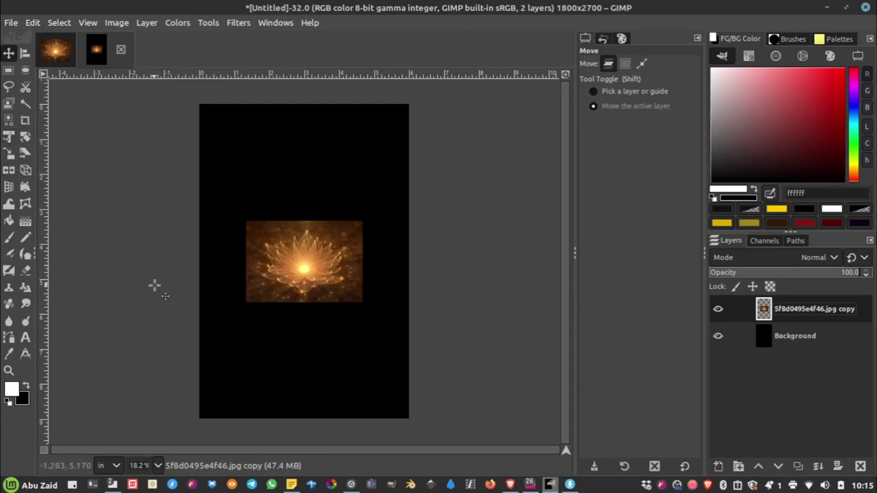
key("shift+s")
left_click(299, 329)
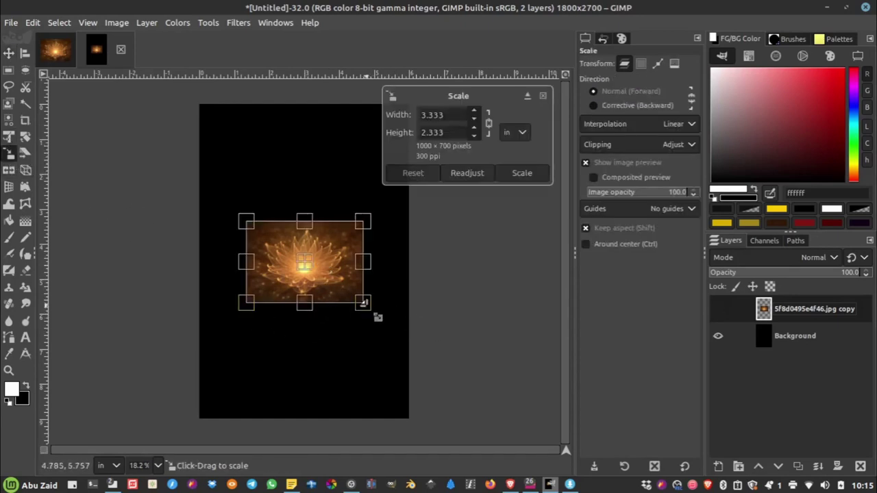
left_click_drag(377, 318, 562, 443)
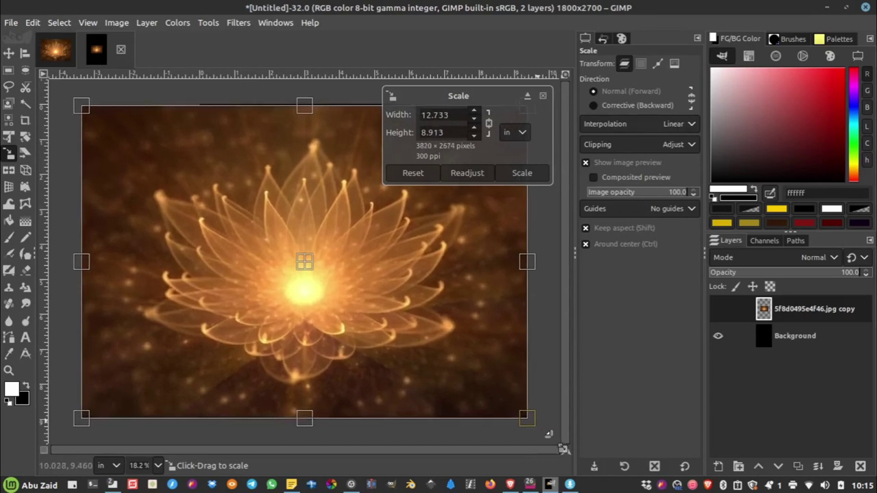
left_click(523, 173)
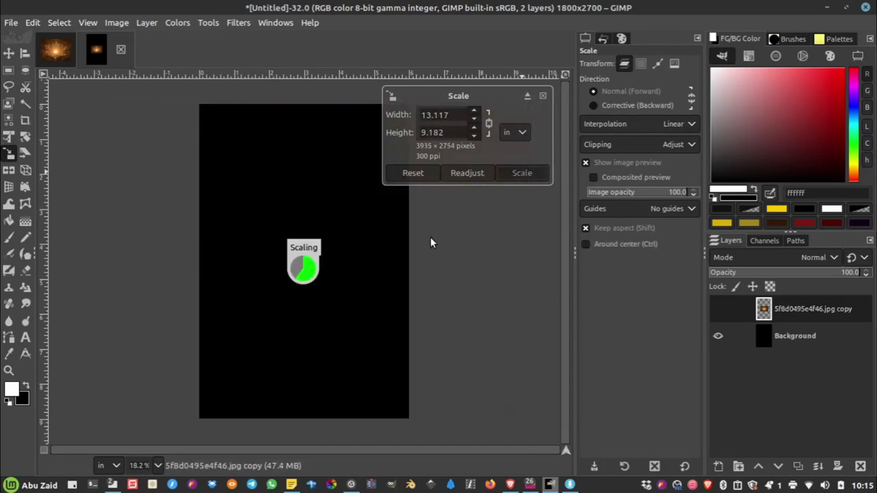
Return to the 99designs contest brief in the browser
scroll(358, 270, "down", 3)
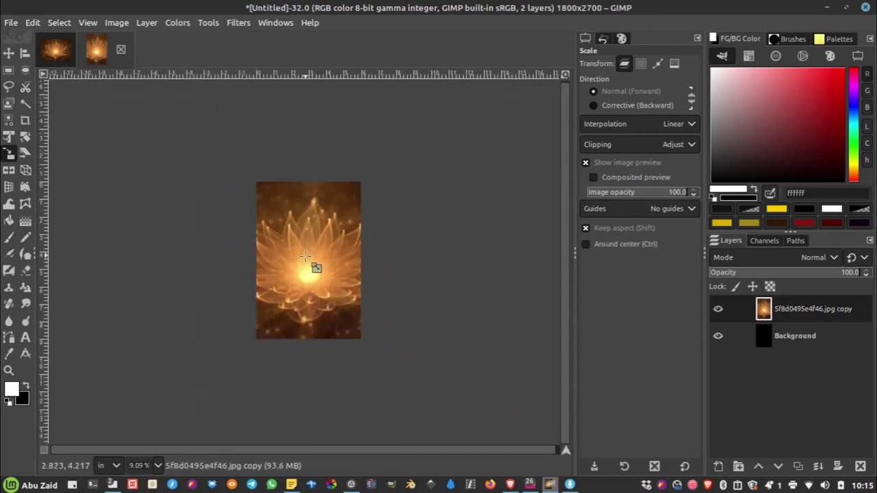
scroll(290, 257, "up", 2)
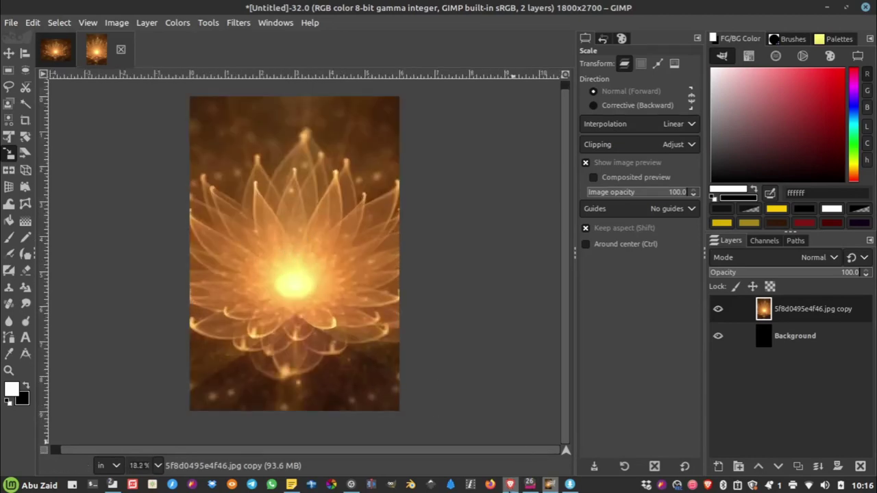
left_click(510, 485)
left_click(295, 27)
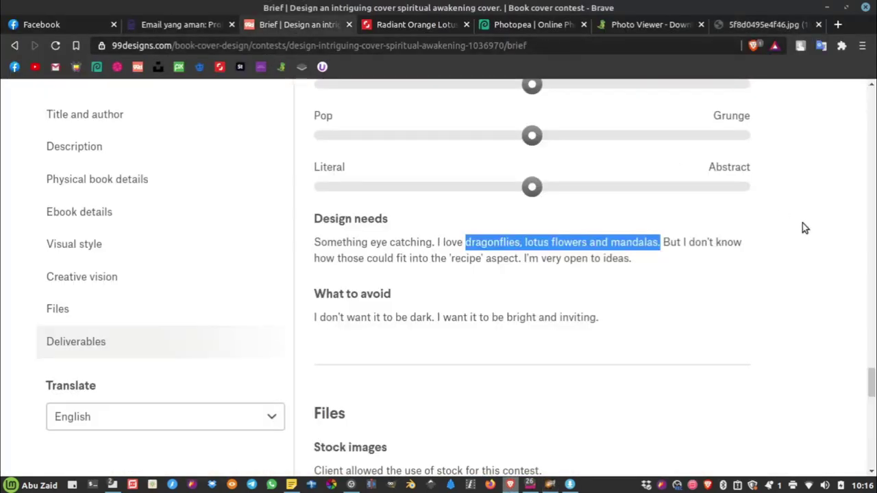
Scroll the brief to 'Colors to explore' (Oranges, Designers choose, Yellows), then return to GIMP
left_click_drag(872, 382, 872, 329)
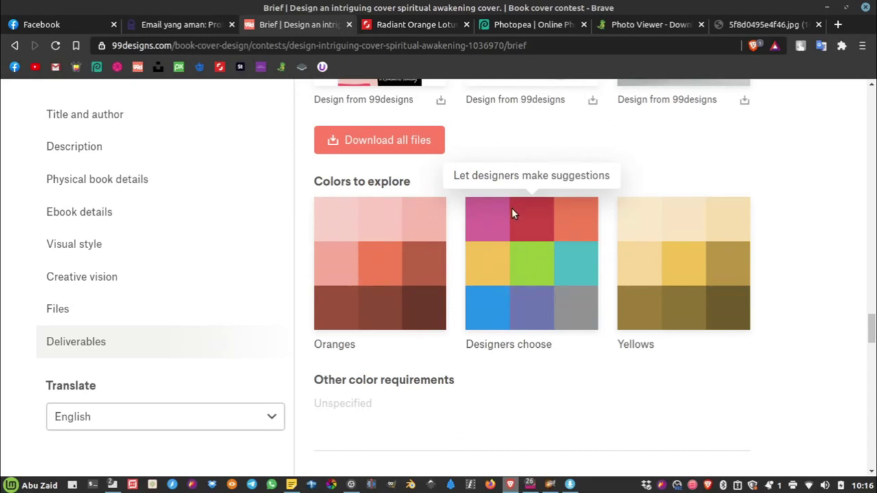
mouse_move(683, 263)
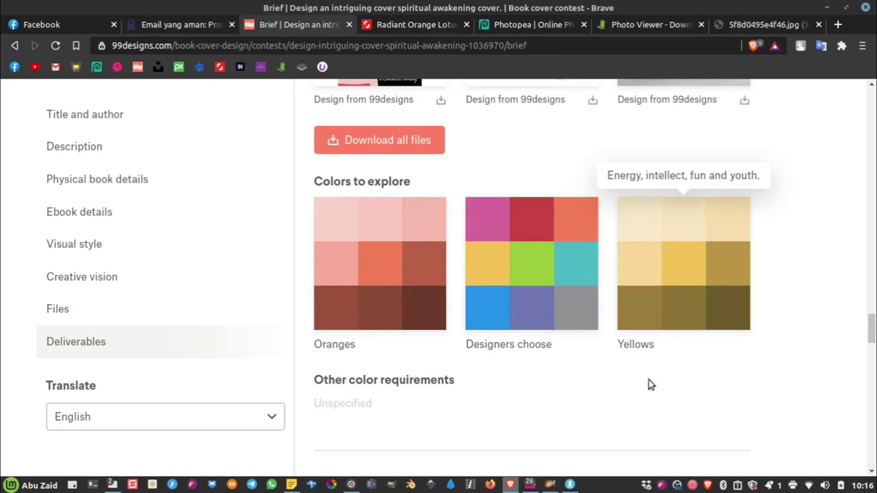
left_click(550, 484)
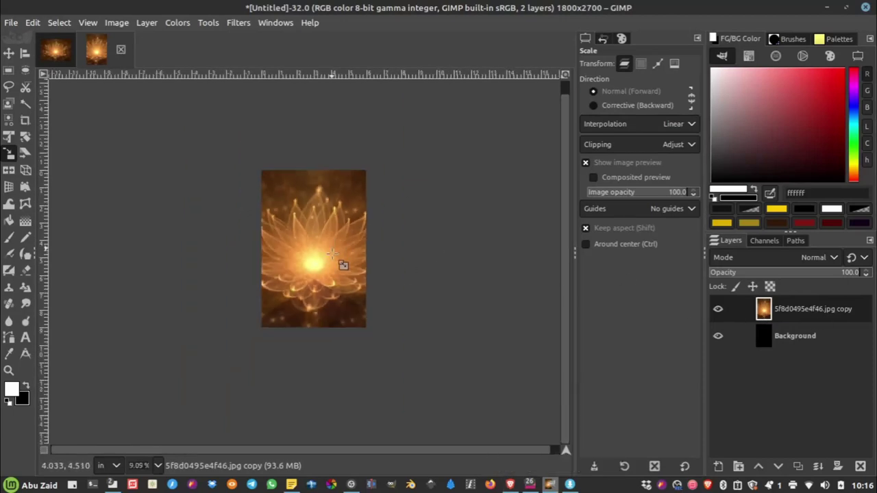
Shrink the lotus layer to fit the cover's width
scroll(346, 244, "down", 2)
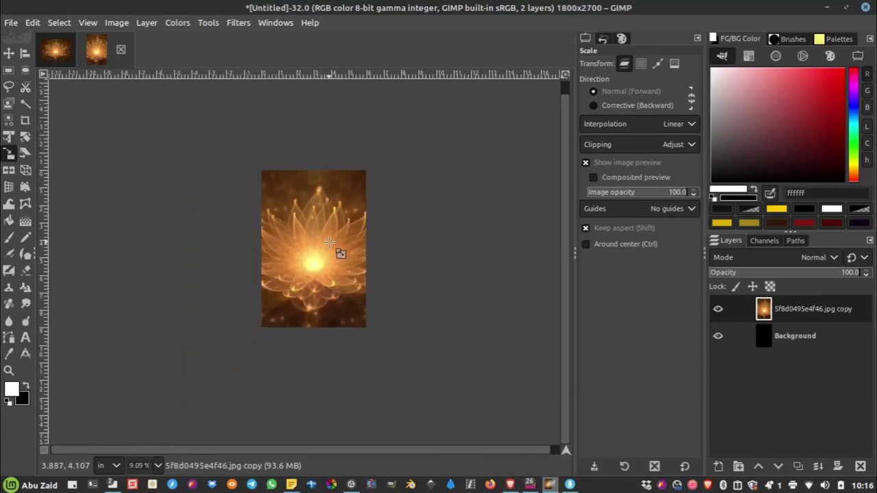
left_click_drag(328, 241, 374, 295)
left_click(523, 173)
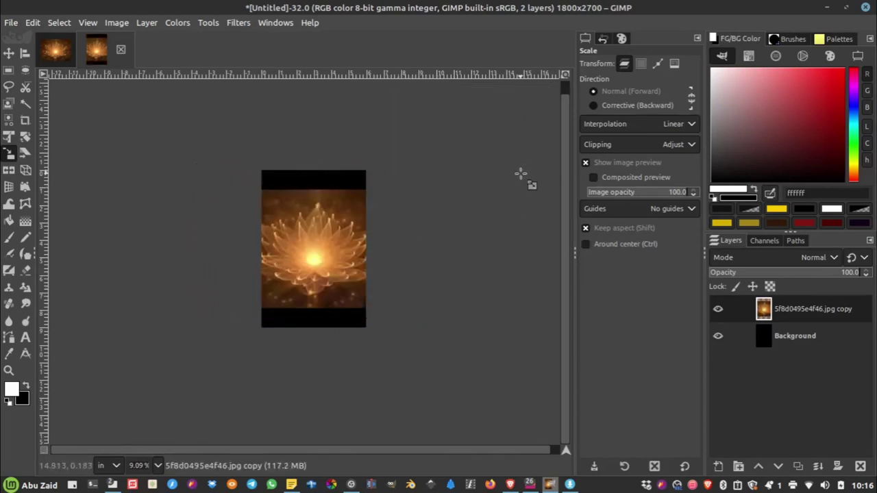
scroll(341, 270, "up", 1)
scroll(339, 201, "up", 2)
scroll(372, 182, "down", 2)
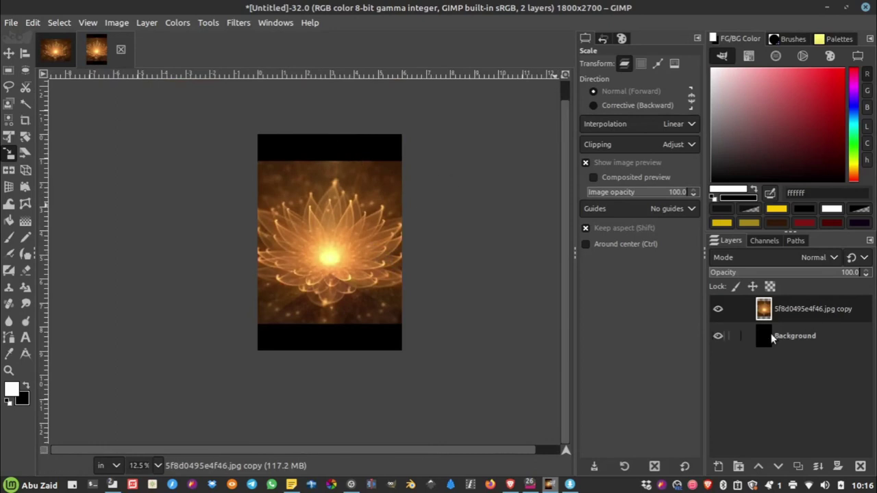
Select the Background layer and sample foreground 371c06 and background 1b0c06 from the photo
left_click(785, 338)
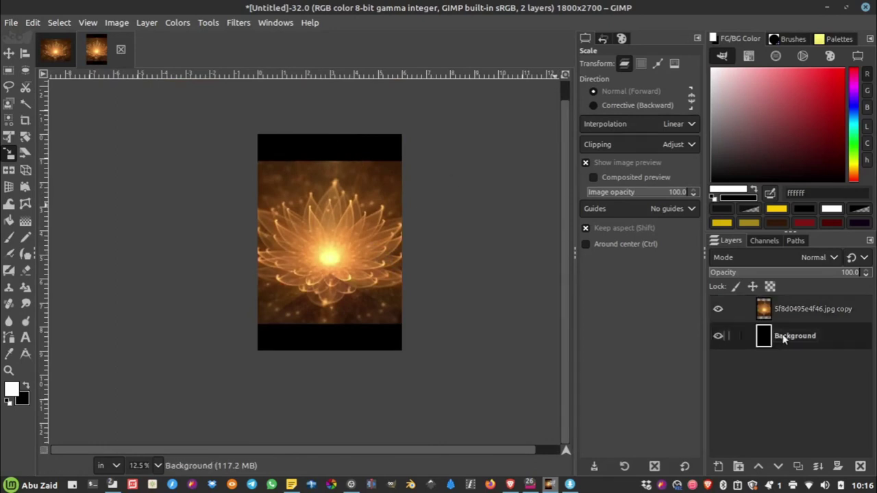
left_click(11, 390)
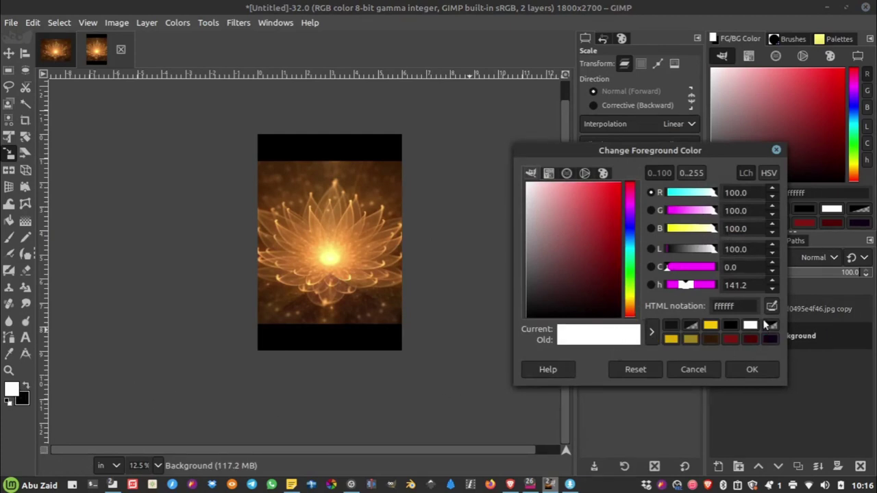
left_click(398, 167)
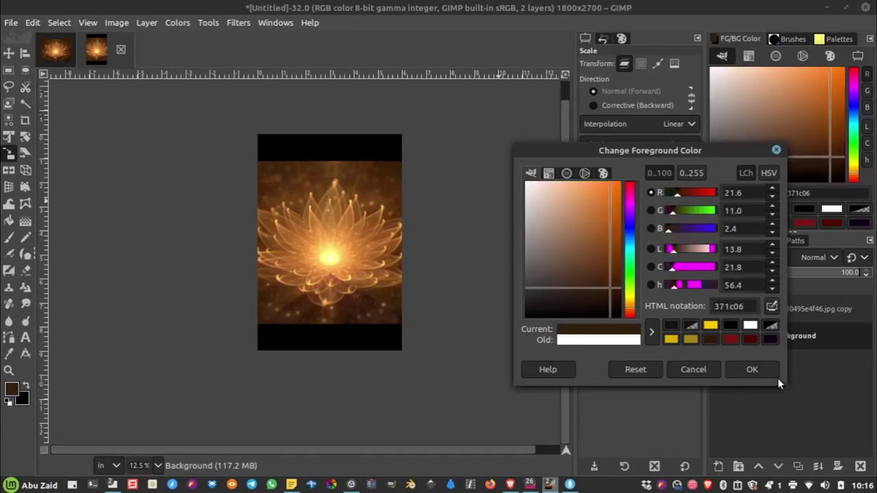
left_click(754, 370)
left_click(25, 402)
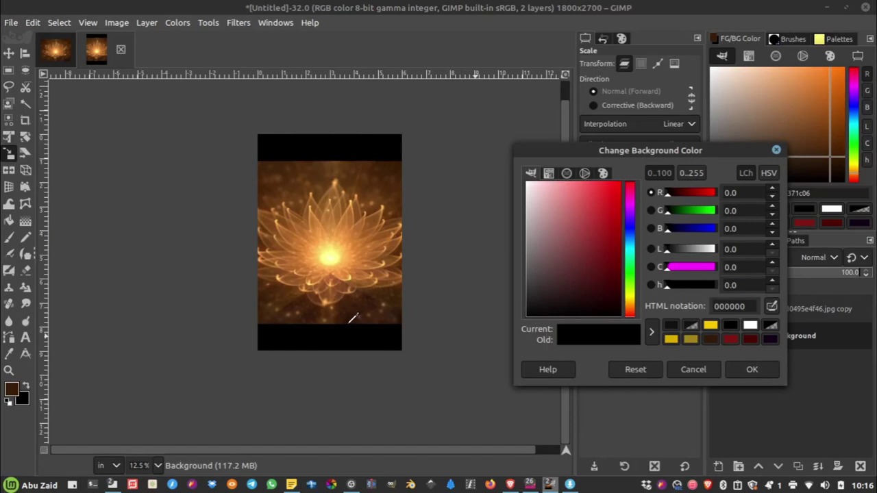
left_click(349, 321)
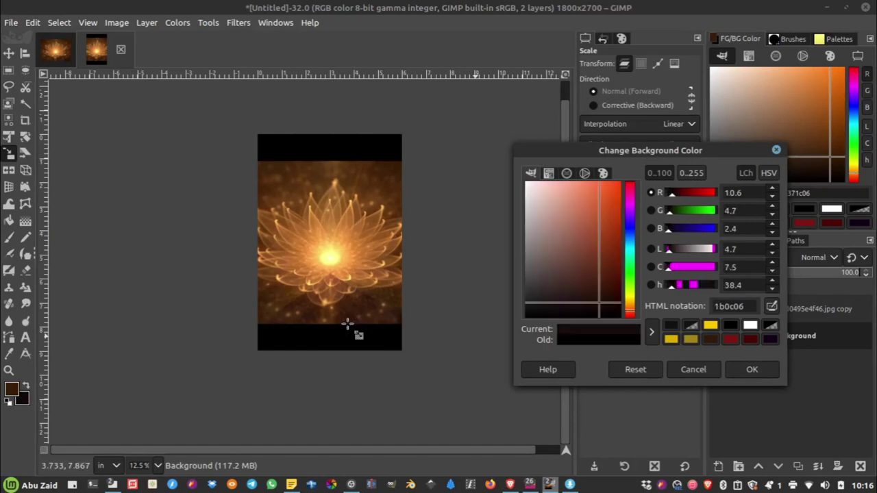
left_click(754, 370)
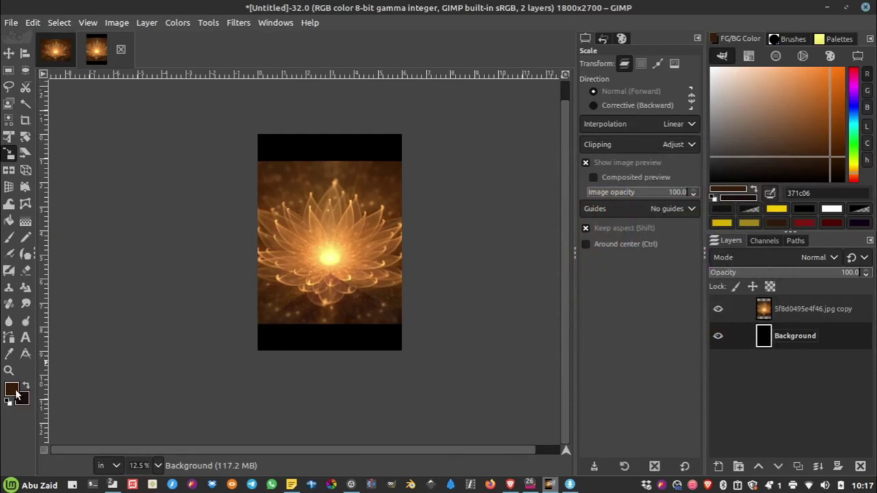
Fill the Background layer with a vertical FG to BG (RGB) dark-brown linear gradient
left_click(26, 224)
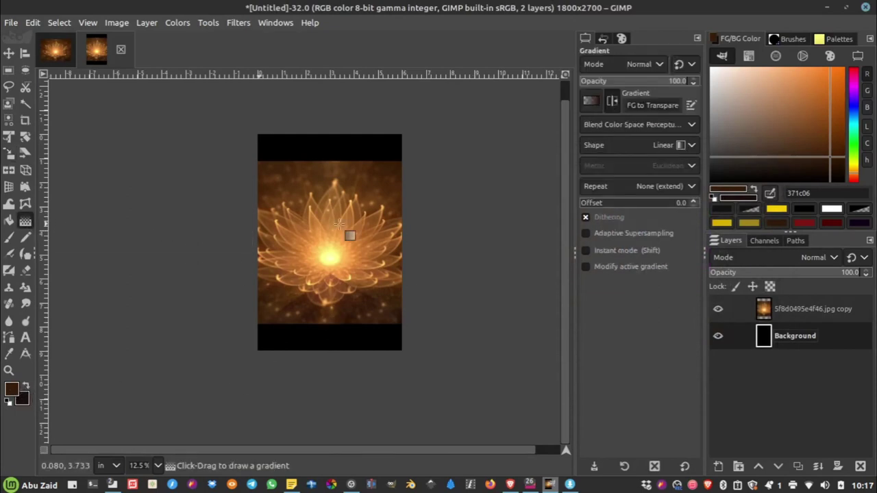
left_click(591, 101)
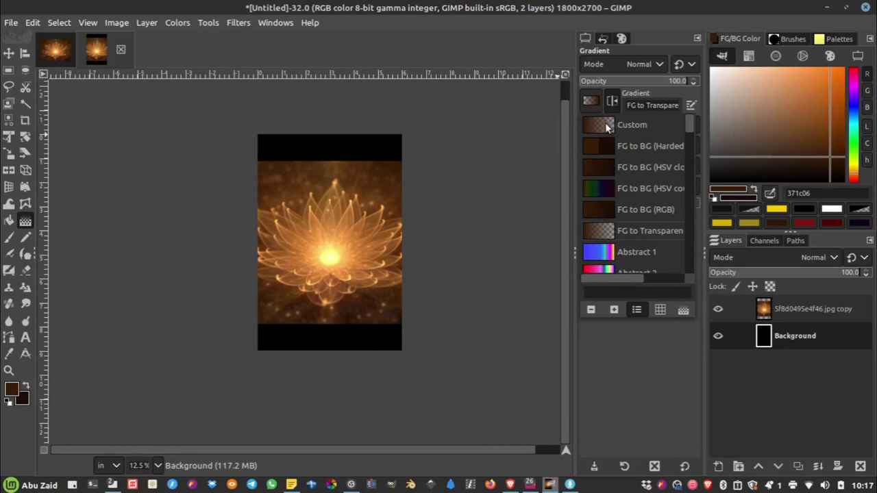
left_click(605, 211)
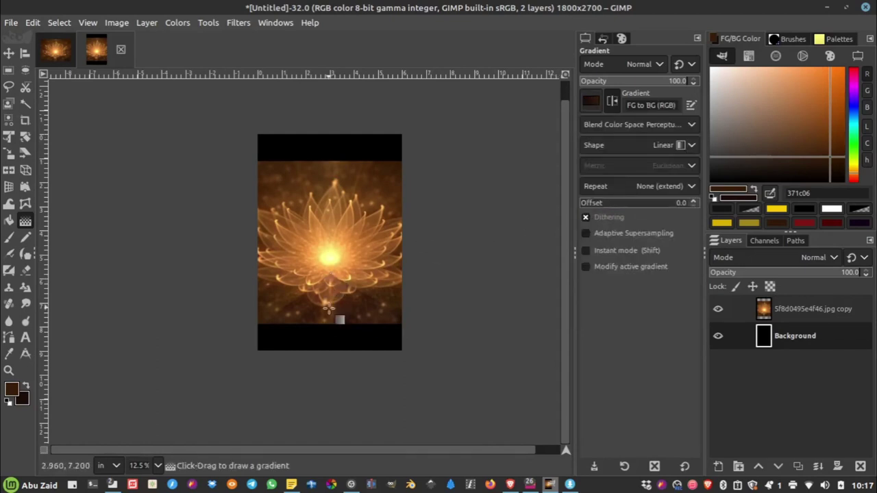
left_click_drag(330, 336, 329, 148)
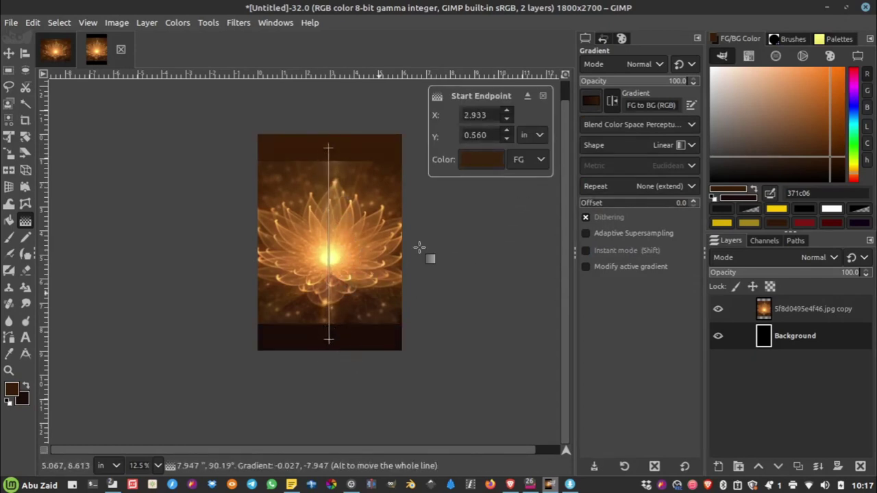
left_click(612, 102)
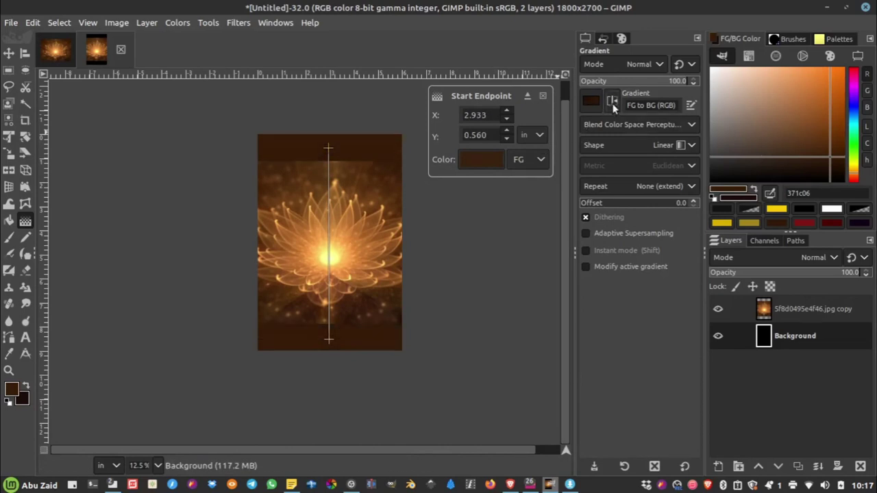
left_click(612, 101)
left_click(612, 102)
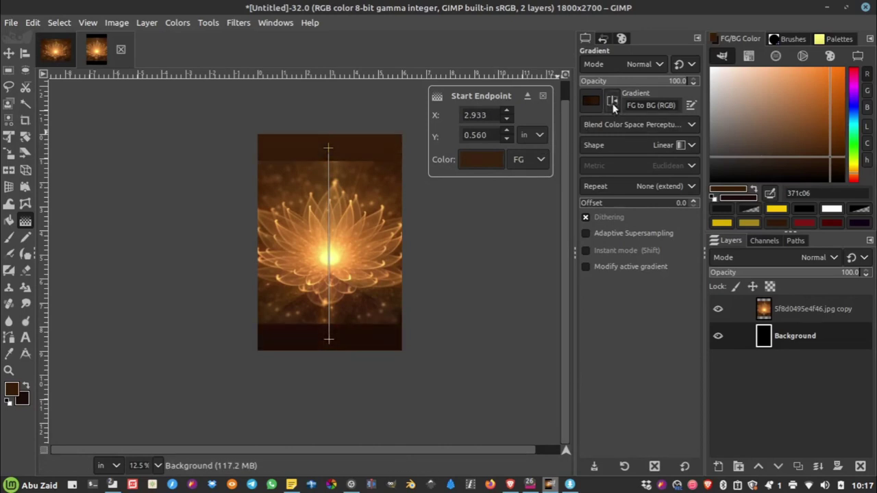
mouse_move(329, 340)
left_mouse_down()
mouse_move(322, 302)
mouse_move(326, 424)
left_mouse_up()
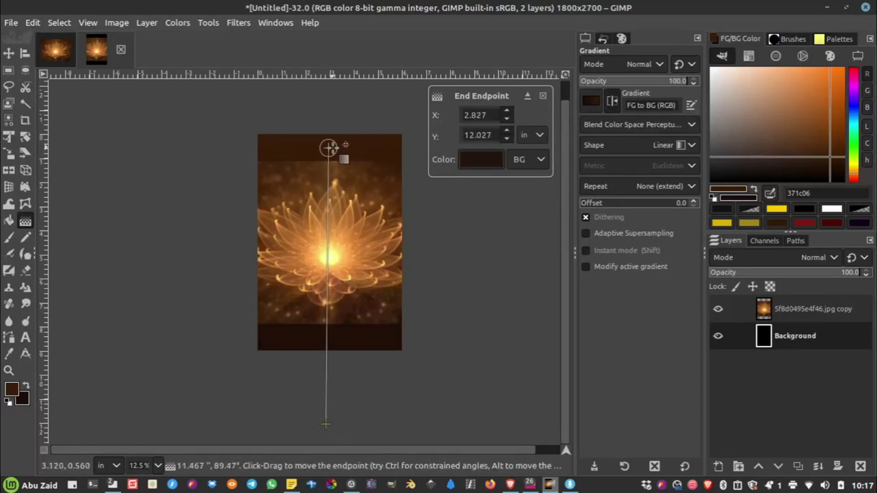
left_click_drag(329, 147, 331, 141)
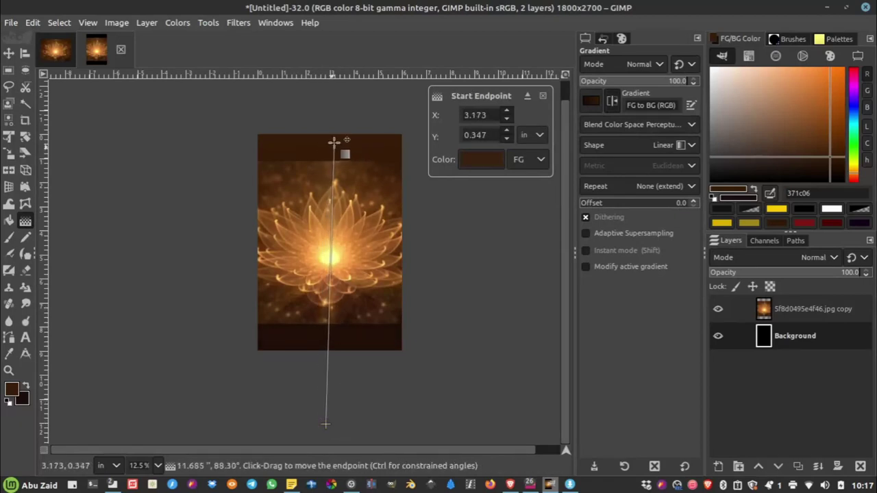
left_click(24, 52)
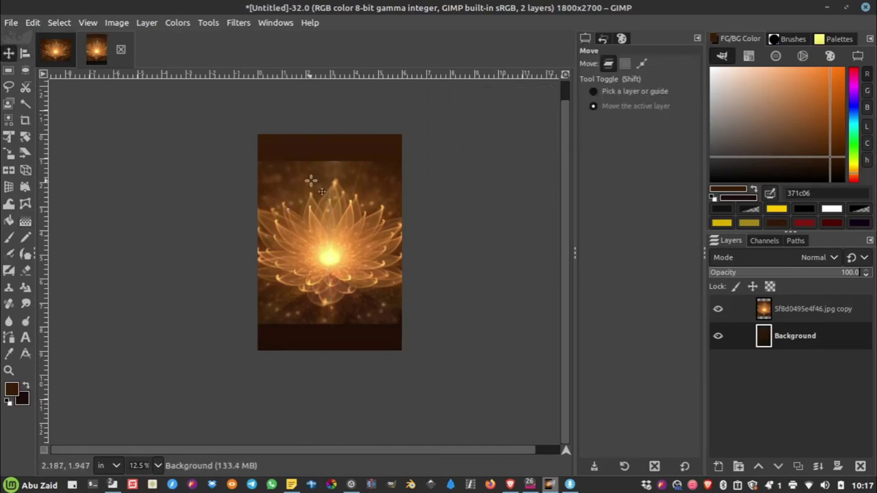
Add a white layer mask to the lotus layer
scroll(313, 177, "up", 3, "ctrl")
scroll(384, 139, "down", 3, "ctrl")
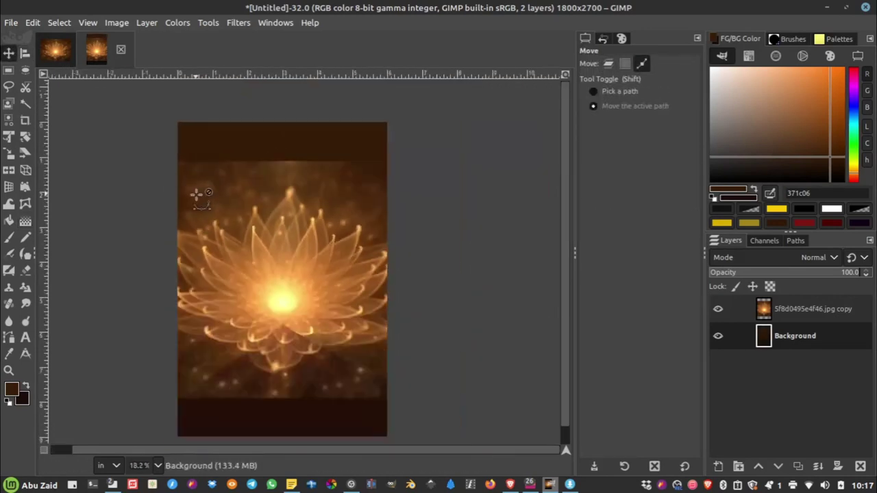
left_click(795, 316)
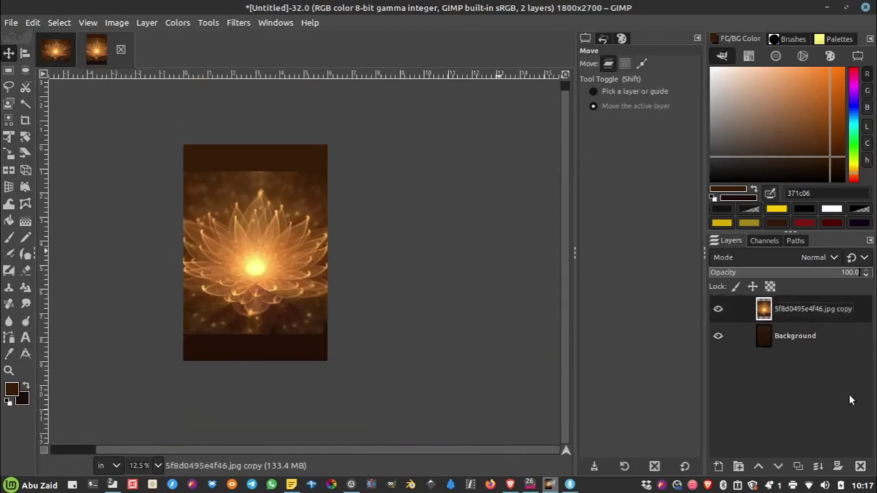
left_click(841, 467)
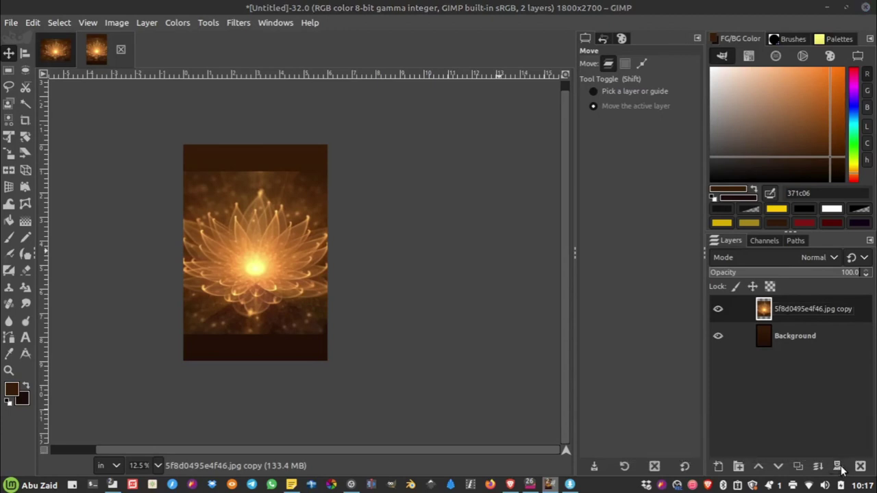
left_click(843, 461)
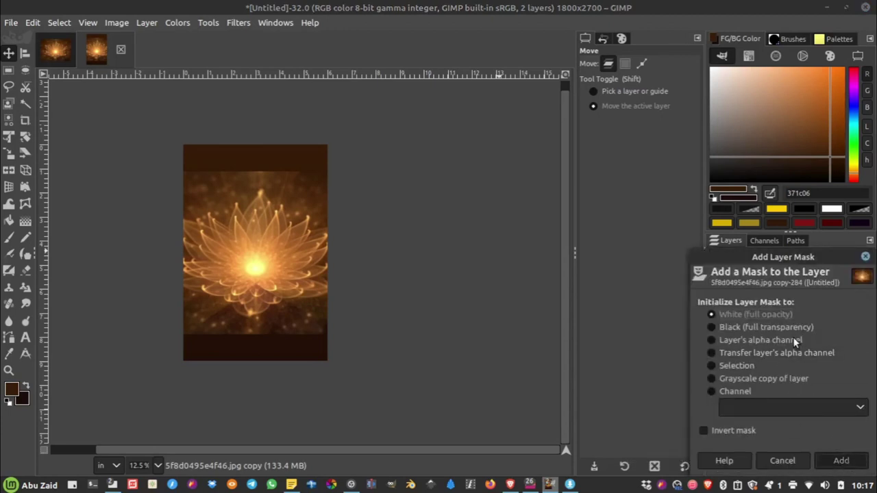
Fade the lotus's top edge with a black FG to Transparent gradient on the mask
left_click(24, 206)
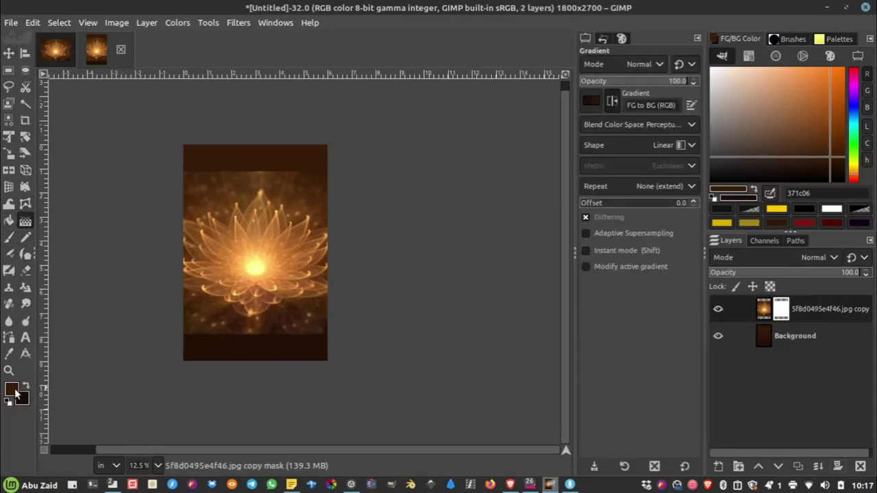
key("d")
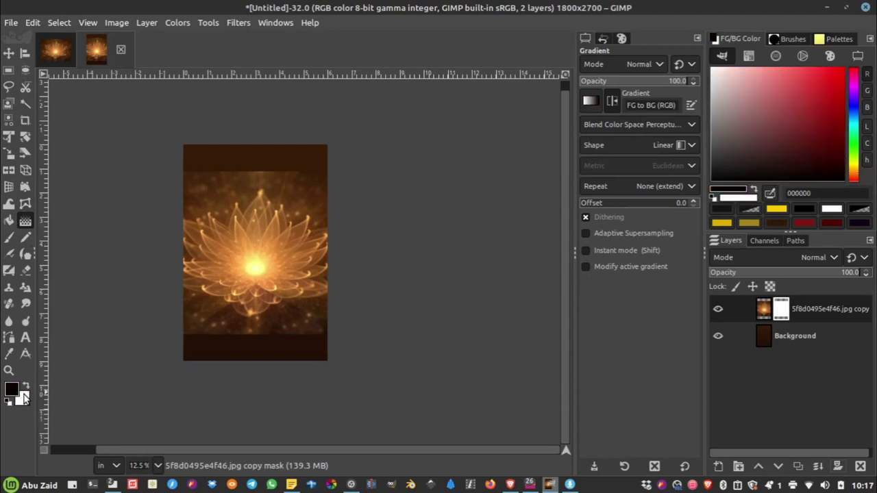
left_click(590, 102)
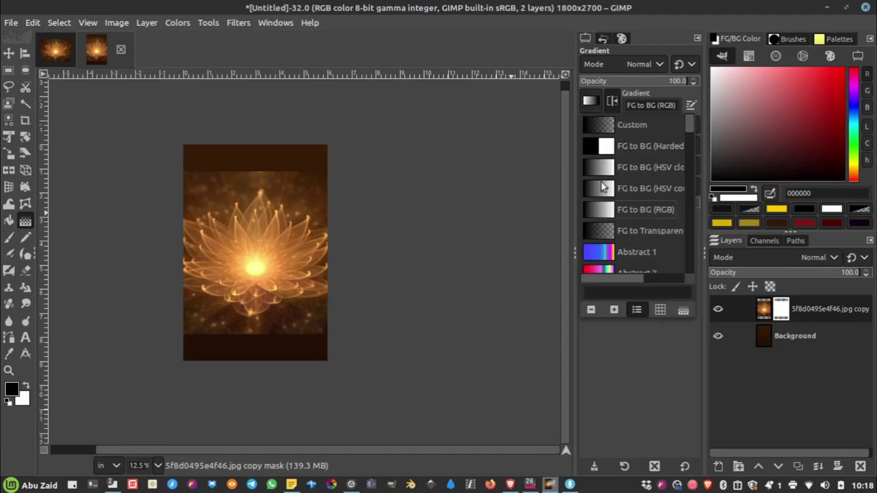
left_click(601, 233)
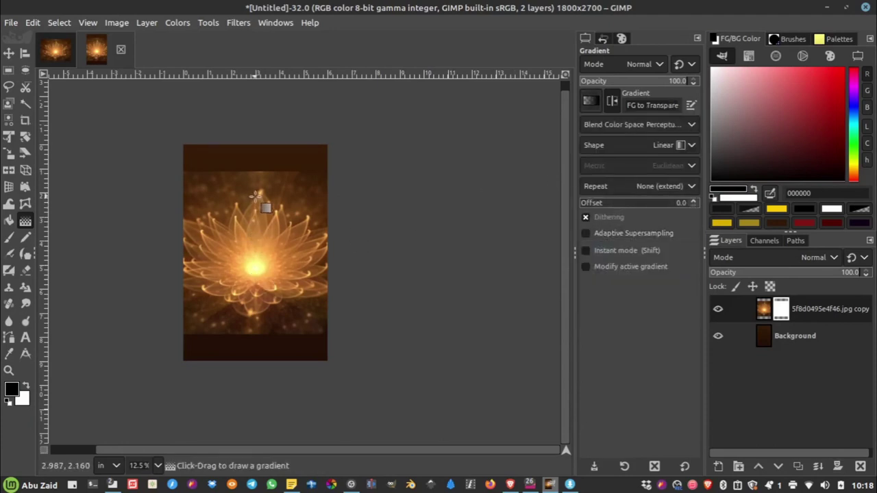
mouse_move(255, 200)
left_mouse_down()
mouse_move(255, 178)
mouse_move(251, 238)
left_mouse_up()
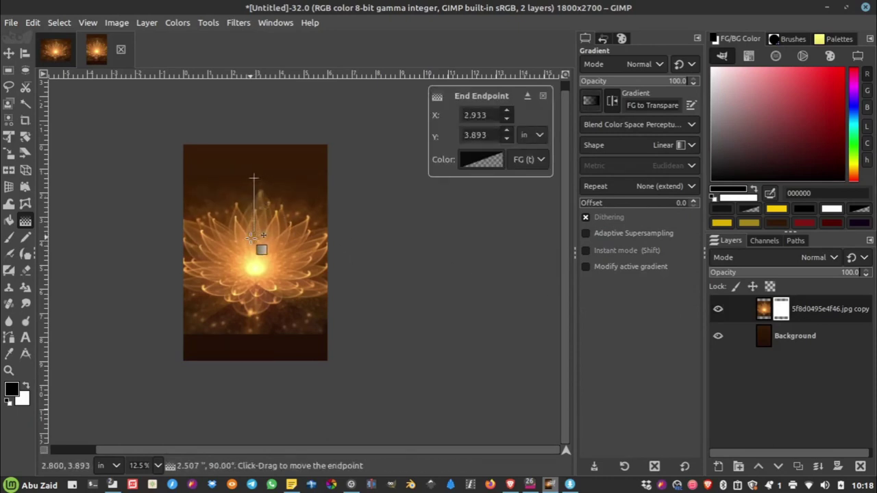
mouse_move(254, 176)
left_mouse_down()
mouse_move(255, 186)
mouse_move(257, 179)
left_mouse_up()
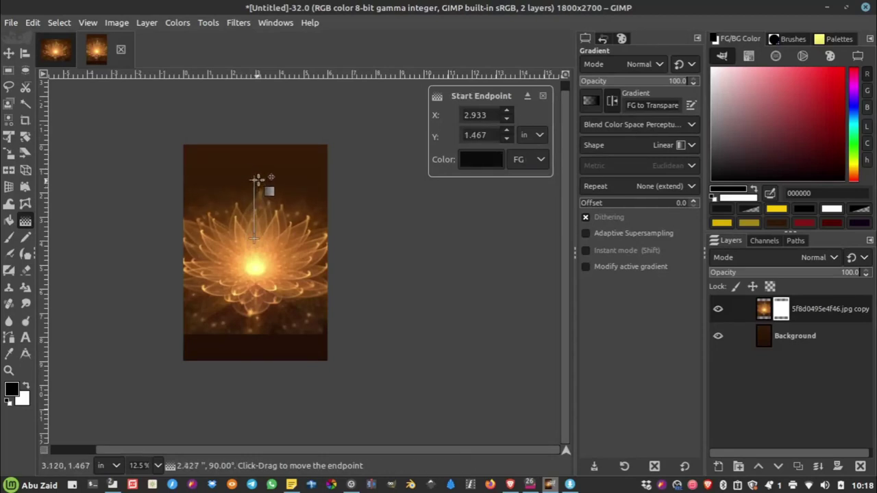
left_click(9, 53)
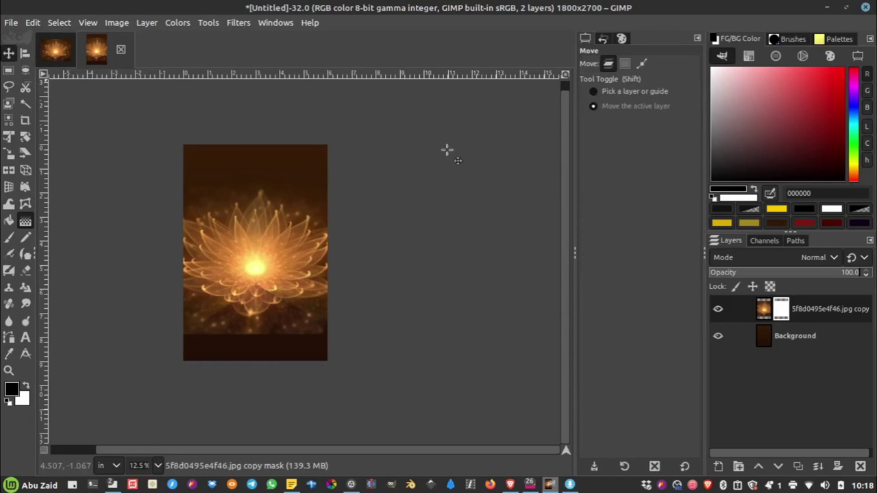
Apply the mask, add a fresh white mask, and fade the lotus's bottom edge with a gradient
right_click(828, 312)
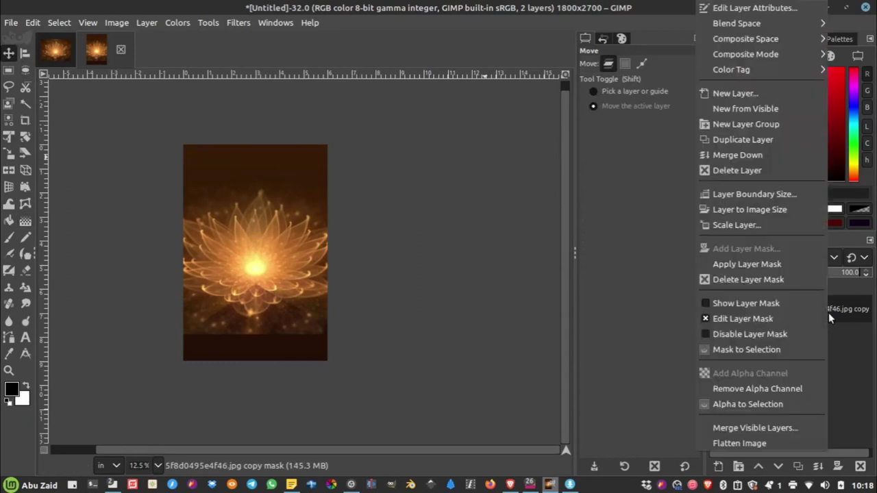
left_click(756, 265)
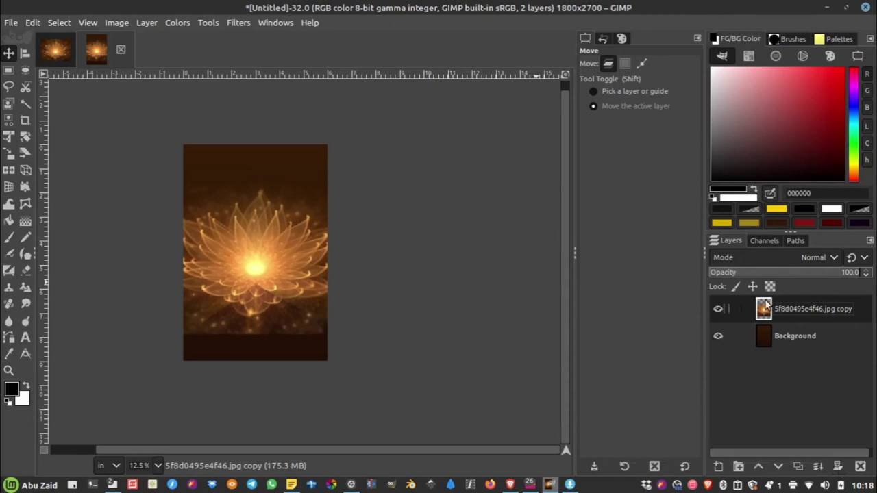
left_click(839, 468, "shift")
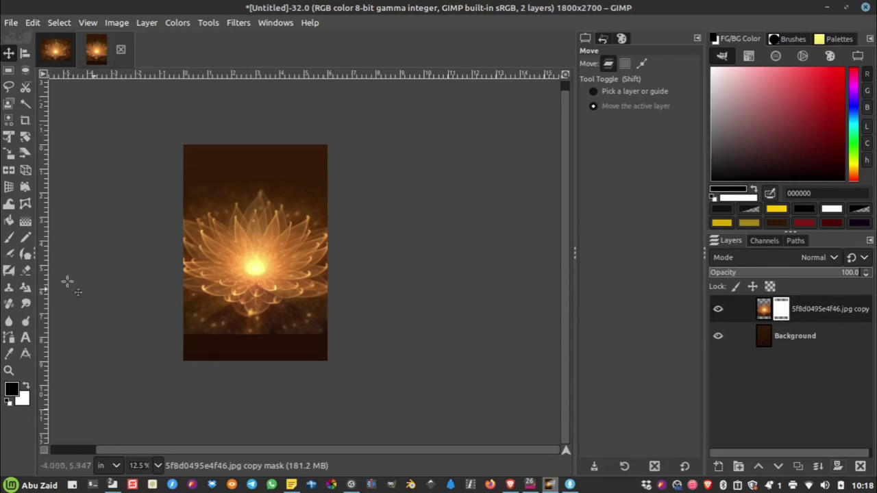
left_click(25, 224)
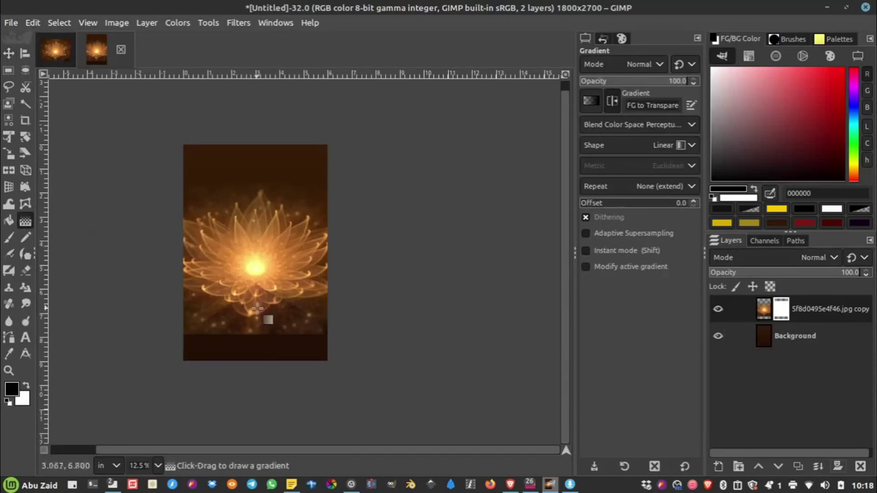
mouse_move(239, 318)
left_mouse_down()
mouse_move(247, 307)
mouse_move(246, 335)
mouse_move(248, 283)
left_mouse_up()
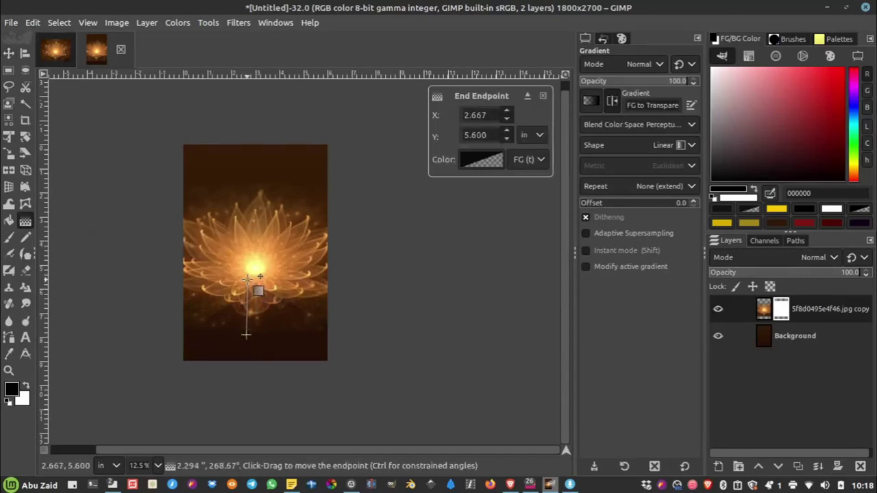
mouse_move(247, 335)
left_mouse_down()
mouse_move(248, 317)
mouse_move(248, 327)
left_mouse_up()
left_click_drag(247, 282, 254, 263)
key("Return")
key("m")
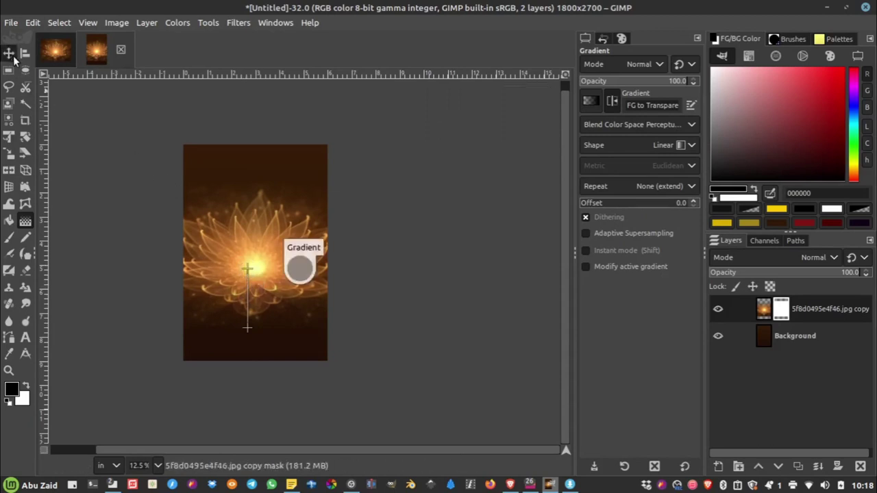
scroll(351, 293, "down", 1)
scroll(384, 288, "up", 2)
scroll(401, 295, "down", 2)
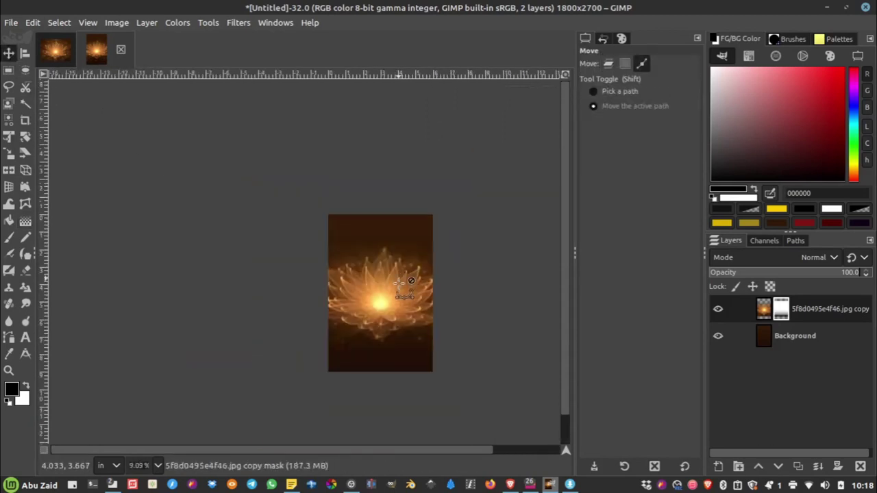
scroll(401, 295, "up", 2)
scroll(405, 296, "up", 1)
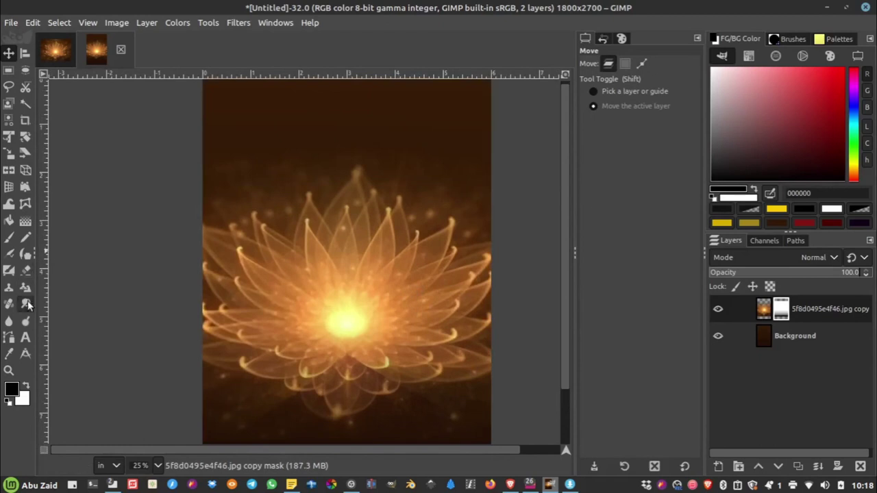
Add a 'Spiritual' text layer above the lotus
left_click(25, 337)
left_click(316, 213)
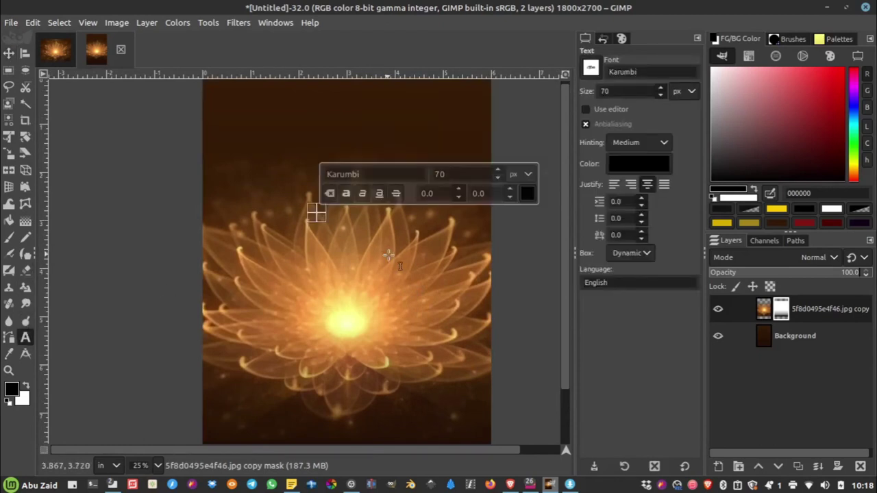
type("Spir")
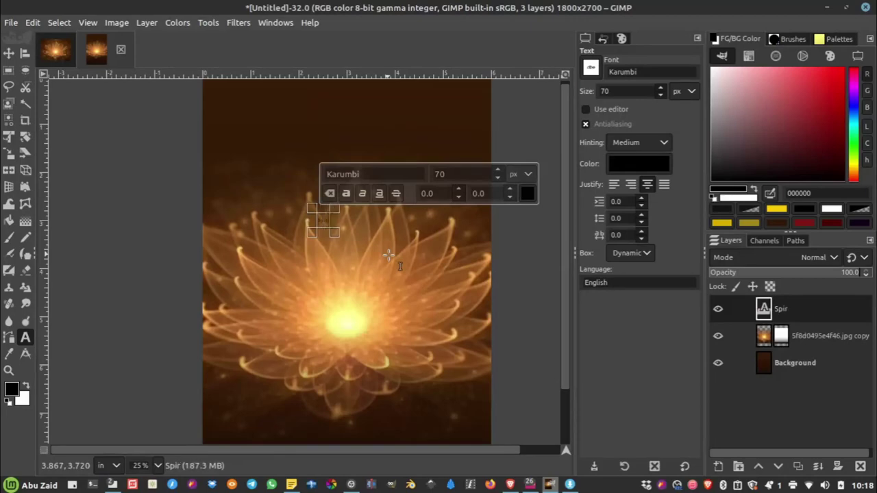
type("itual")
key("ctrl+a")
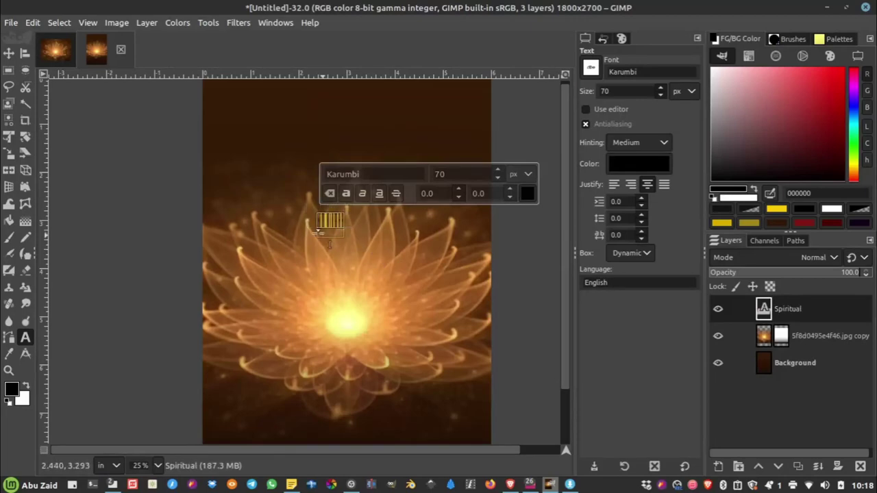
scroll(318, 231, "up", 4, "ctrl")
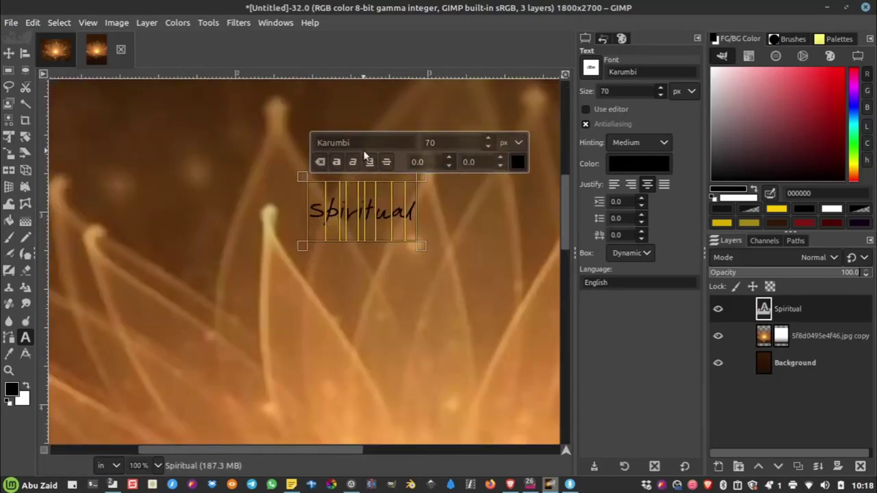
scroll(321, 189, "down", 3, "ctrl")
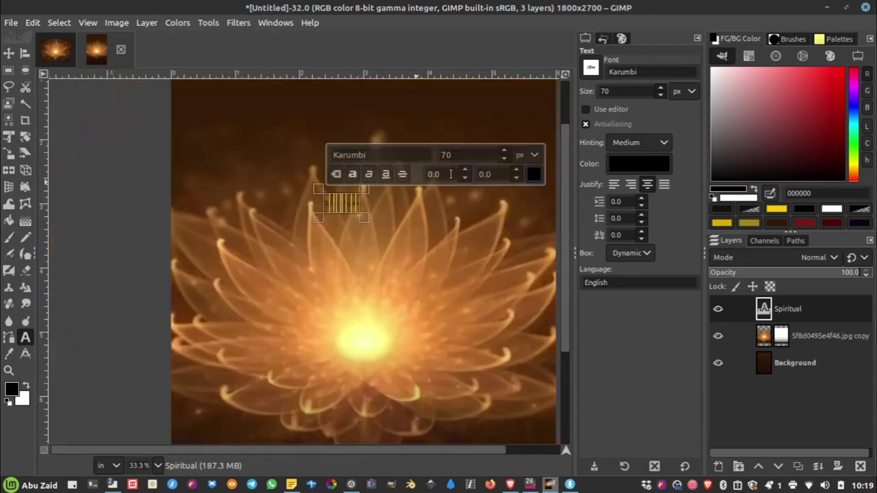
Set the Spiritual text size to 350 px
left_click_drag(480, 155, 403, 153)
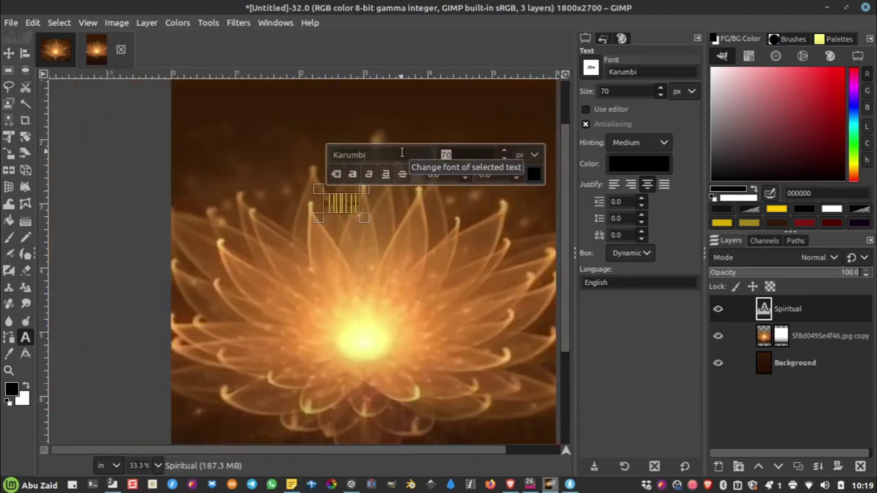
type("300")
key("Return")
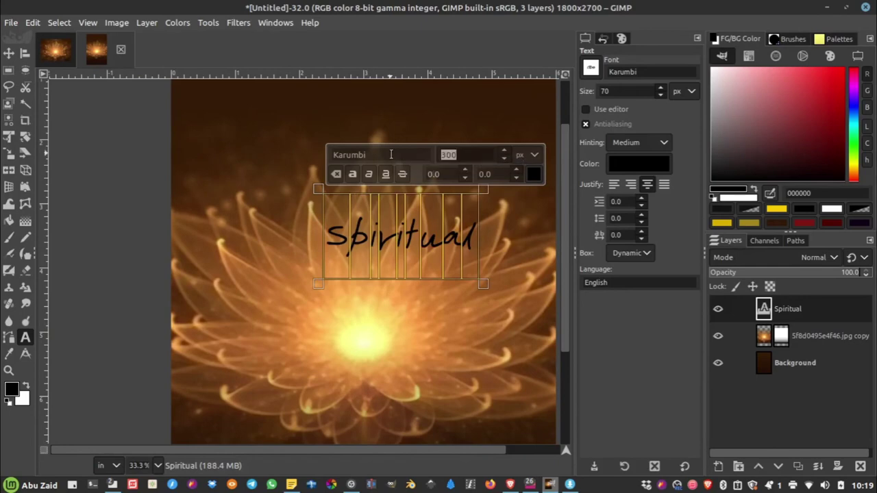
key("BackSpace")
key("BackSpace")
type("50")
key("Return")
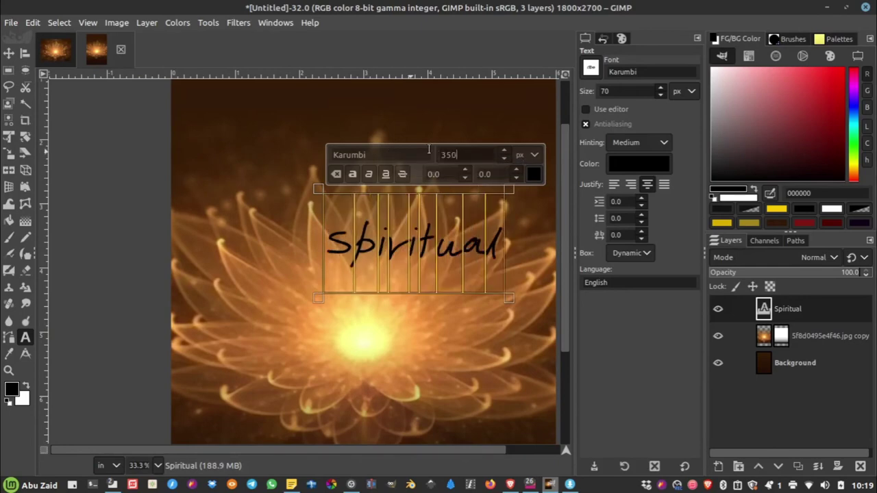
Make the Spiritual text white (fefefe)
left_click(534, 175)
left_click_drag(416, 108, 411, 104)
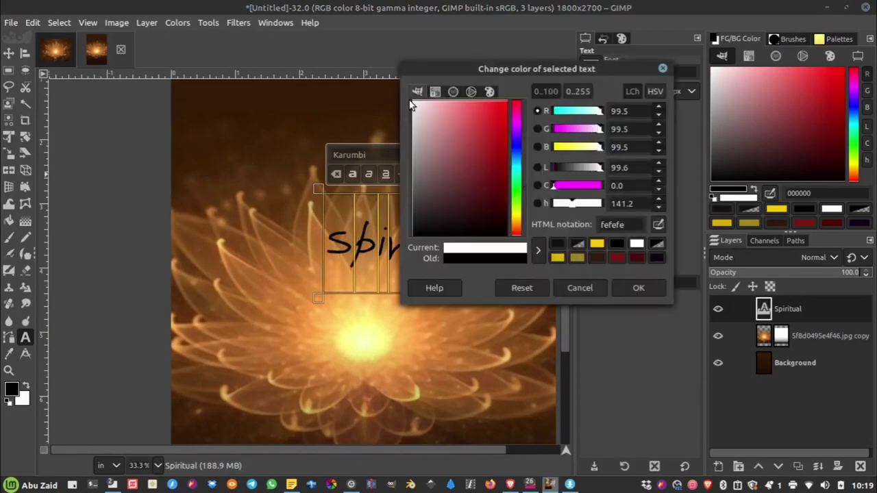
left_click(638, 288)
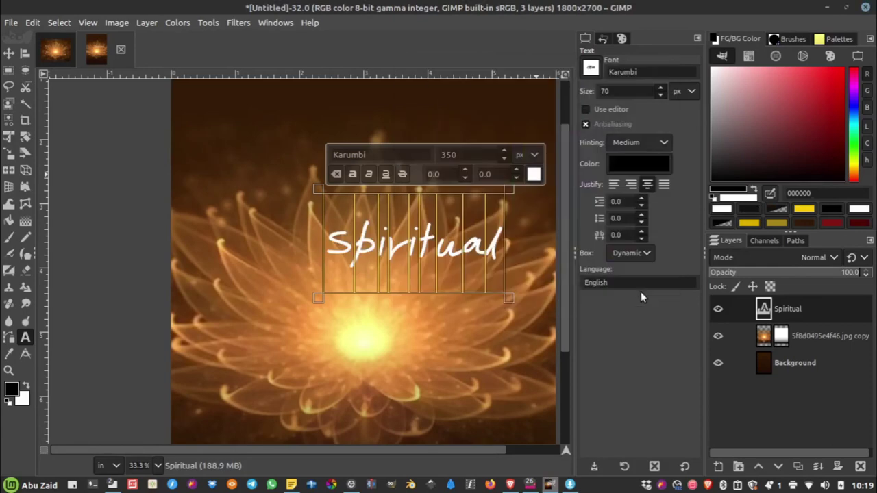
left_click(9, 53)
scroll(387, 293, "down", 2, "ctrl")
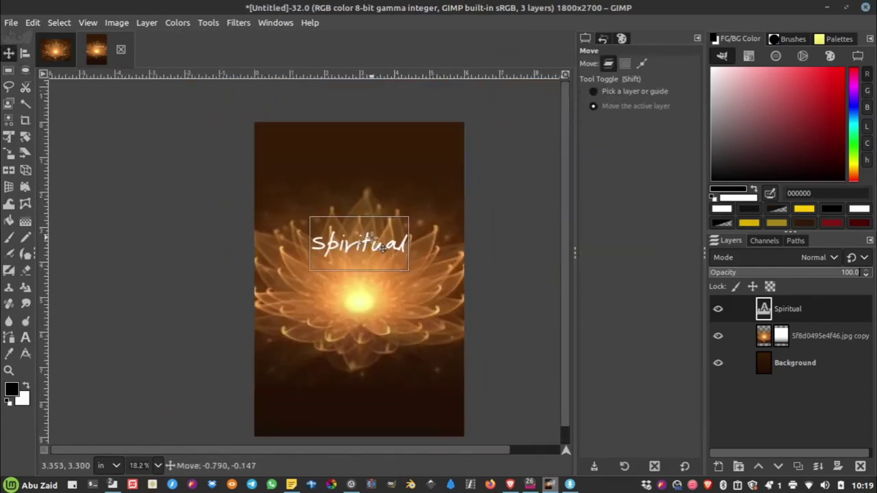
left_click(25, 337)
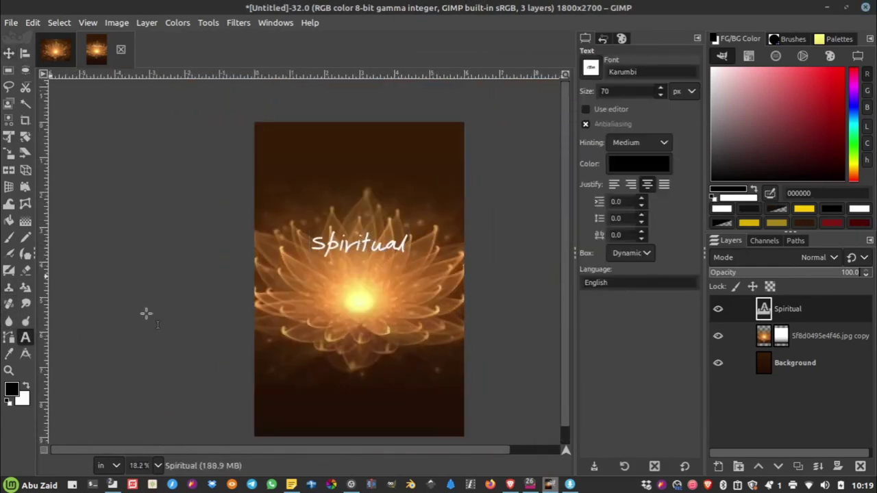
left_click(318, 303)
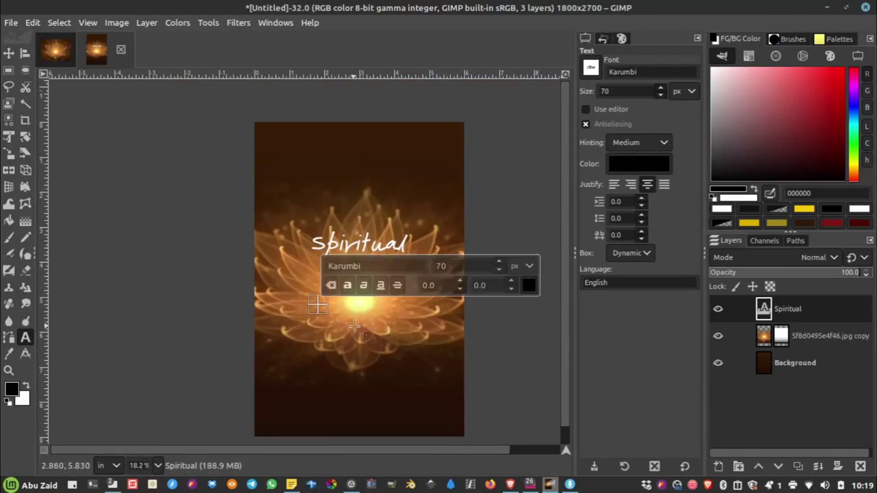
Type RECIPE below the title and set its size to 400 px
type("RECI")
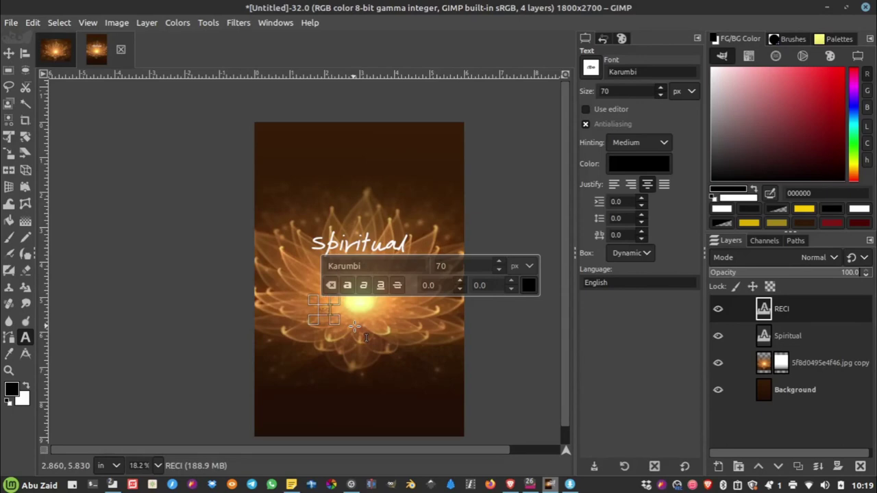
type("PE")
scroll(334, 317, "up", 4)
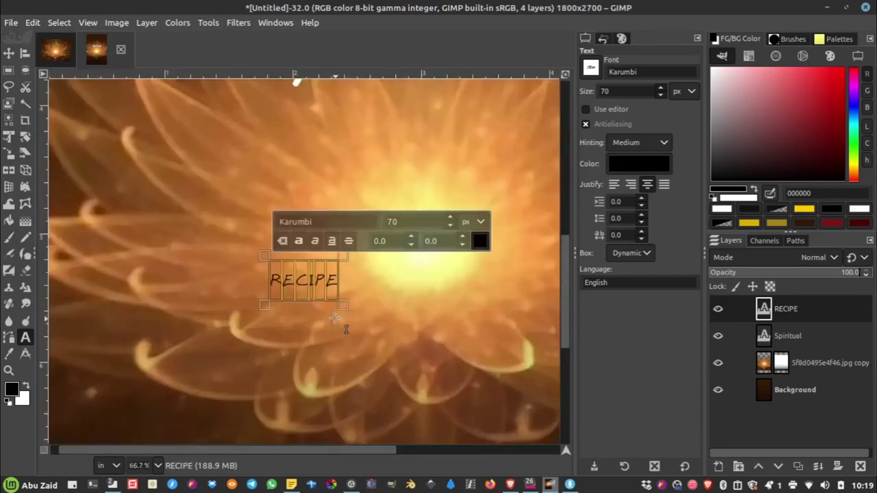
scroll(334, 317, "up", 2)
scroll(339, 311, "down", 2)
scroll(432, 267, "down", 3)
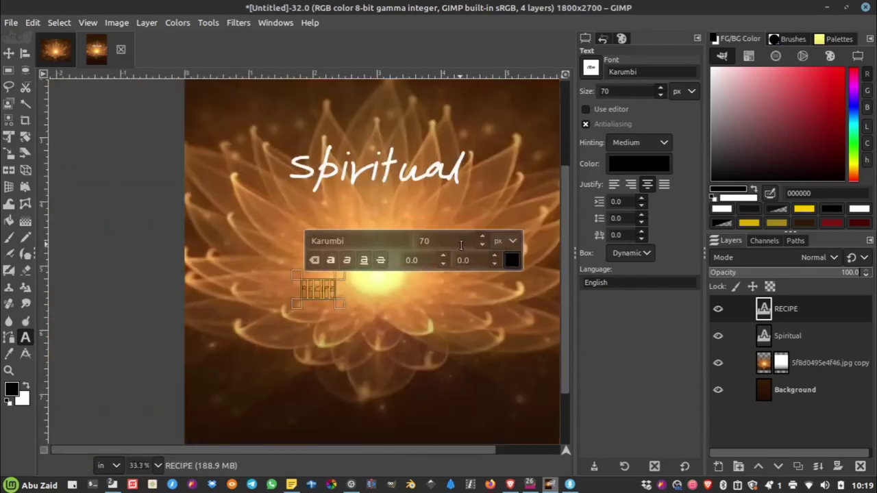
double_click(461, 241)
type("400")
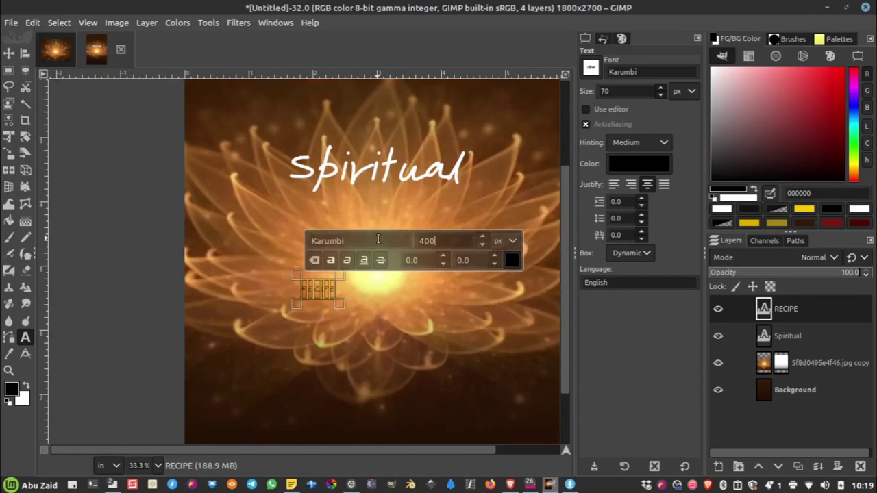
key("Return")
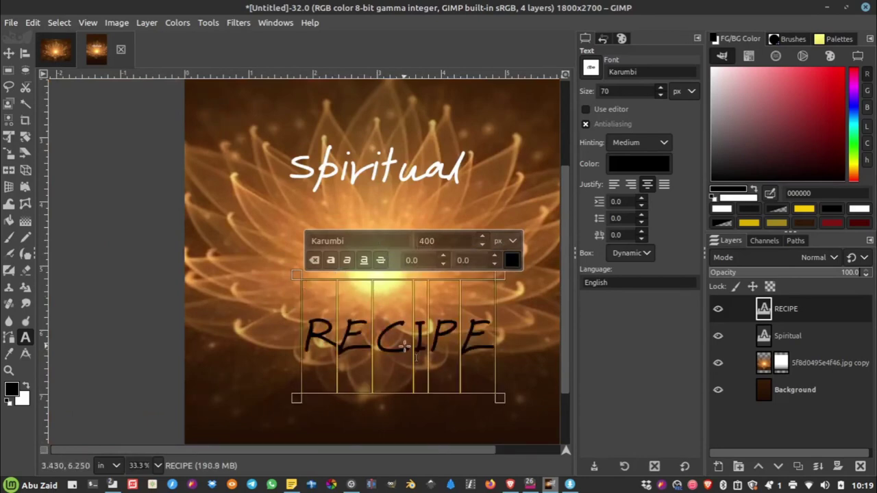
Change the RECIPE font to Cinzel Bold
double_click(383, 241)
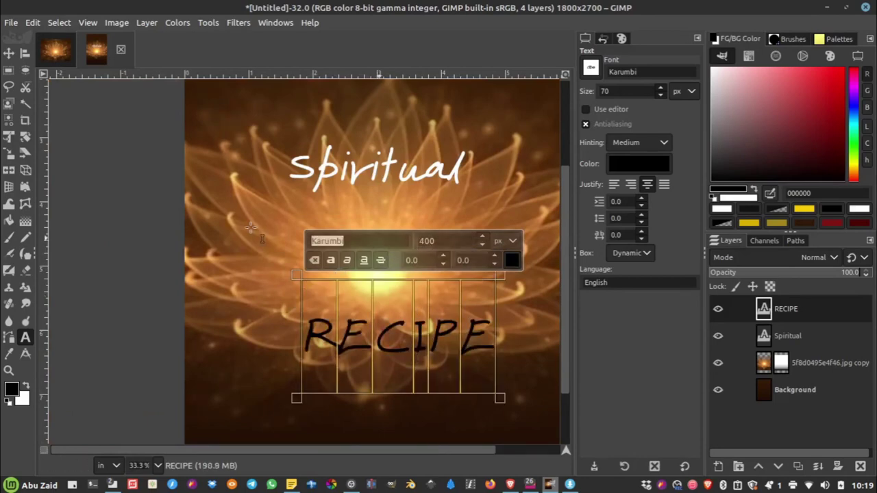
type("c")
scroll(379, 481, "down", 1)
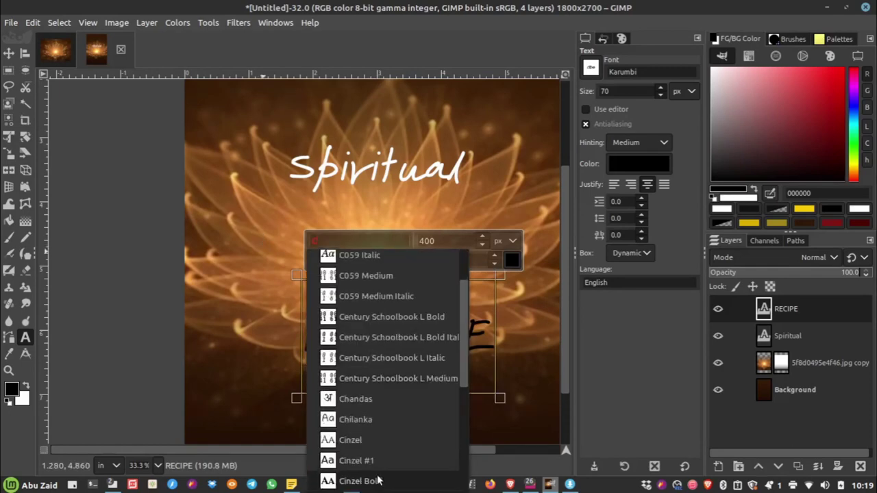
scroll(378, 481, "down", 2)
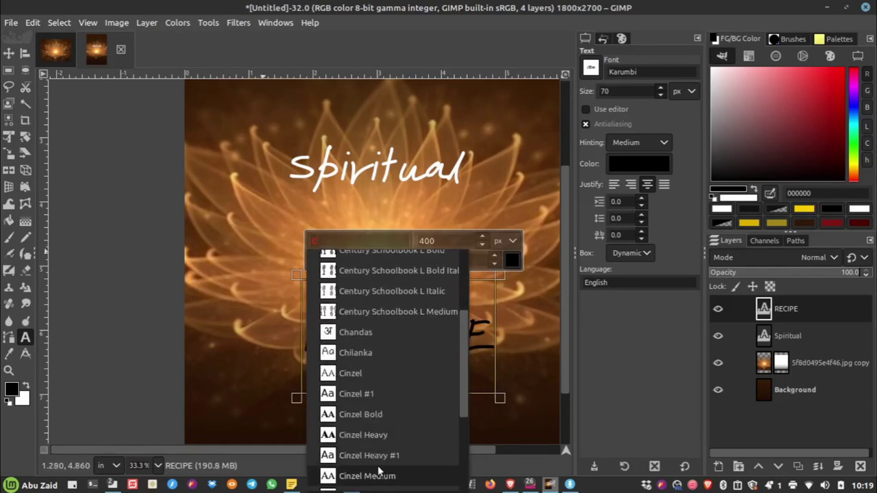
left_click(370, 415)
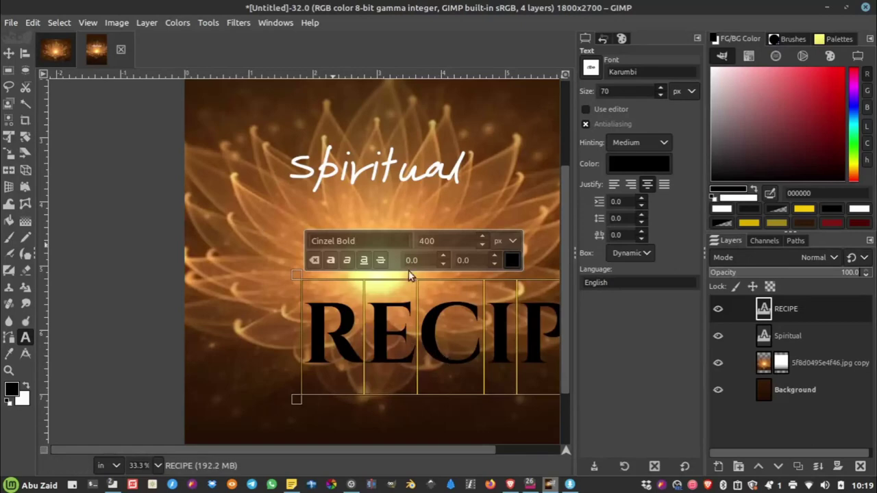
Move RECIPE up to sit just beneath the Spiritual title
left_click(9, 53)
key("minus")
left_click_drag(409, 307, 381, 248)
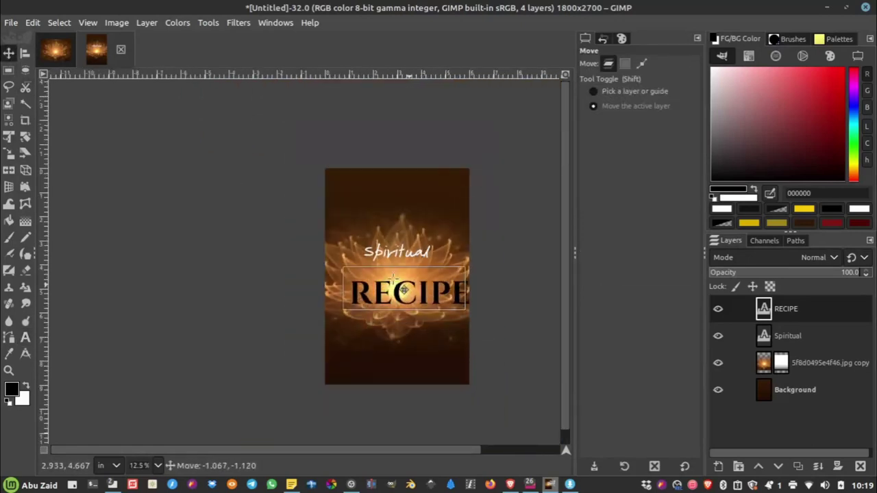
key("plus")
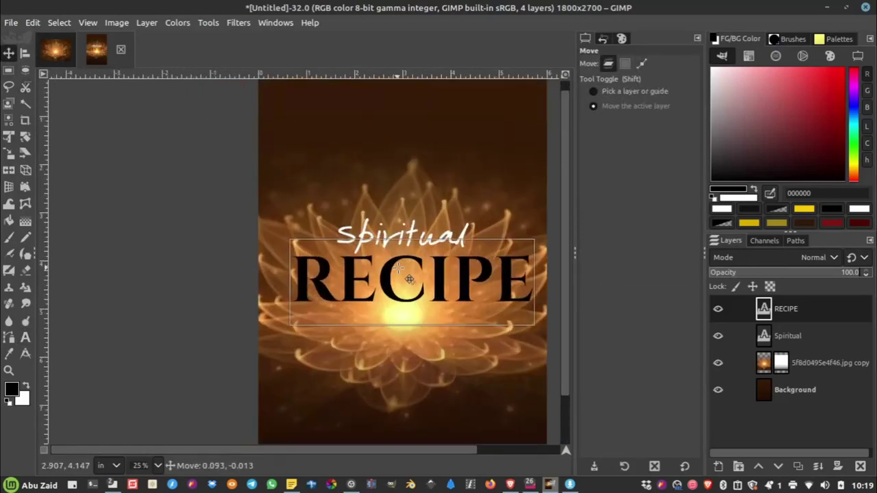
key("minus")
key("plus")
key("plus")
key("plus")
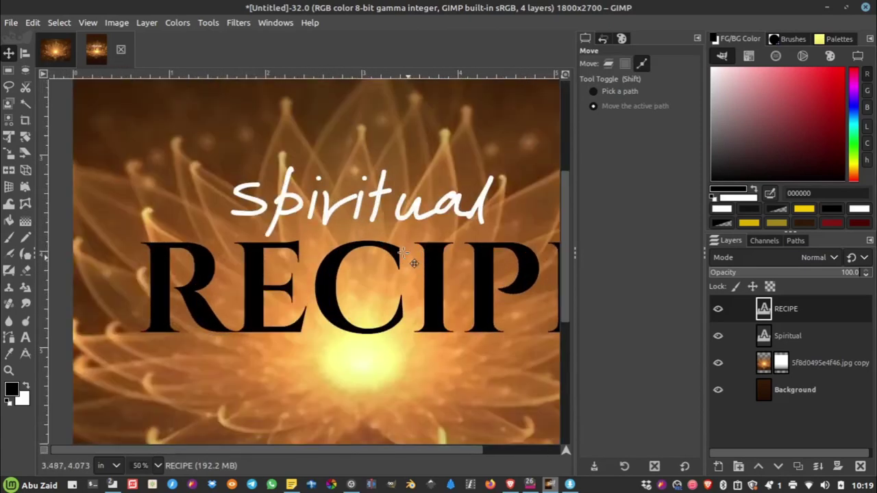
Centre the RECIPE title horizontally on the image with the Alignment tool
left_click(24, 55)
key("1")
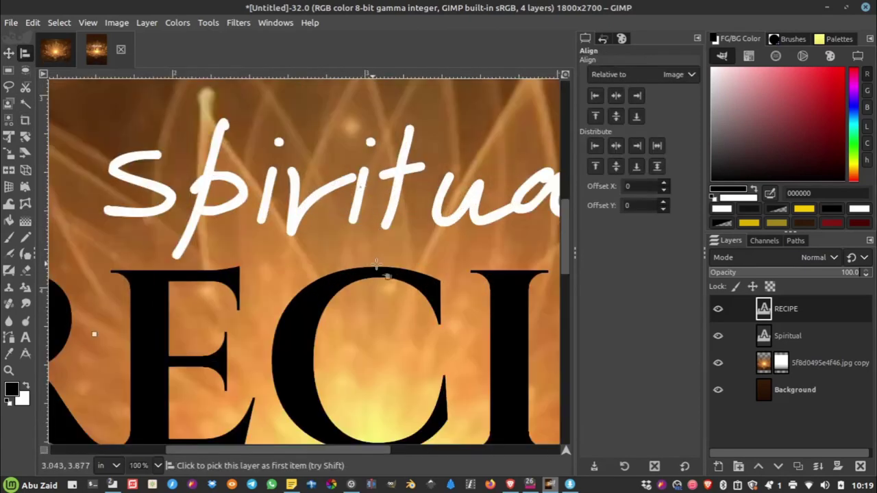
key("shift+2")
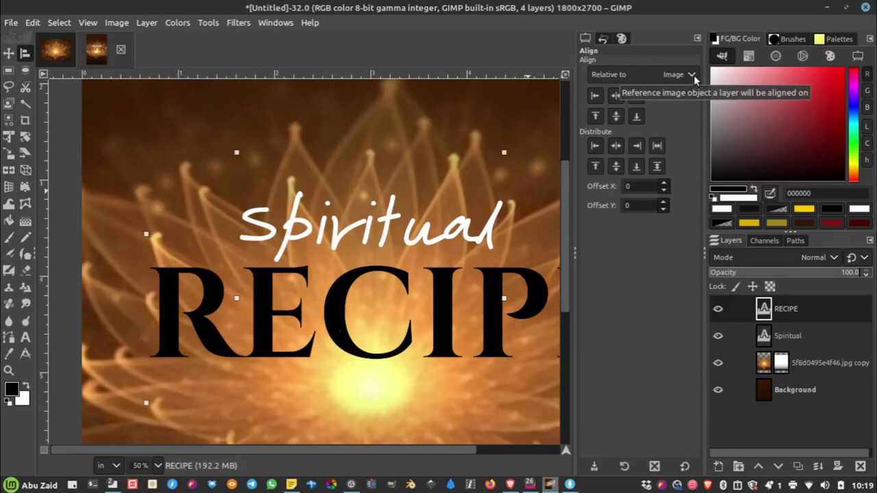
left_click(617, 96)
scroll(251, 256, "down", 4)
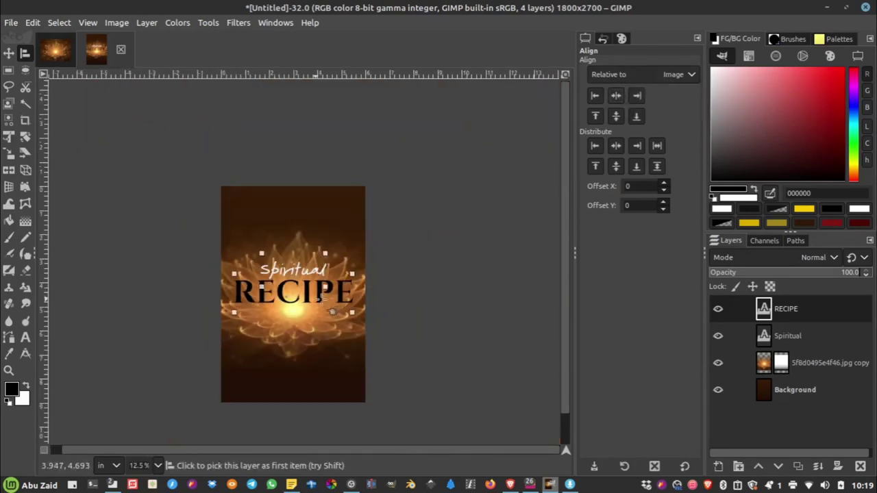
scroll(252, 256, "up", 2)
Return to the Move tool and bring up the 99designs brief in Brave
key("m")
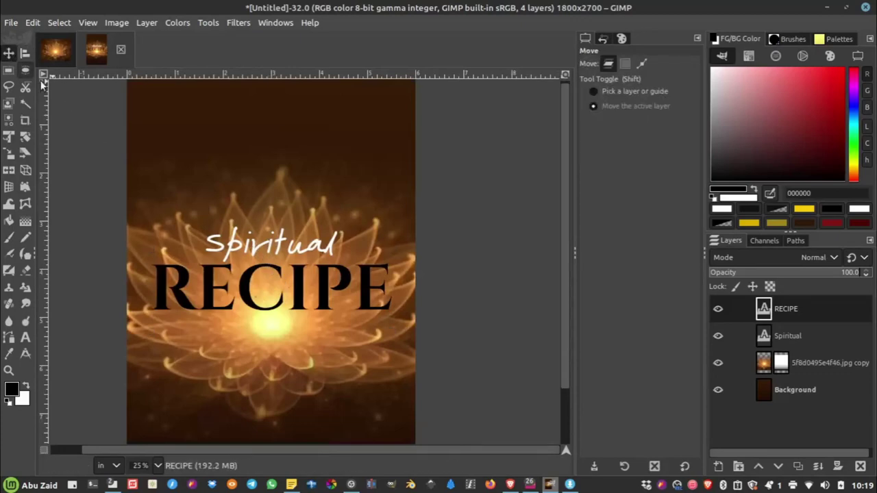
scroll(336, 313, "down", 2)
scroll(335, 313, "up", 2)
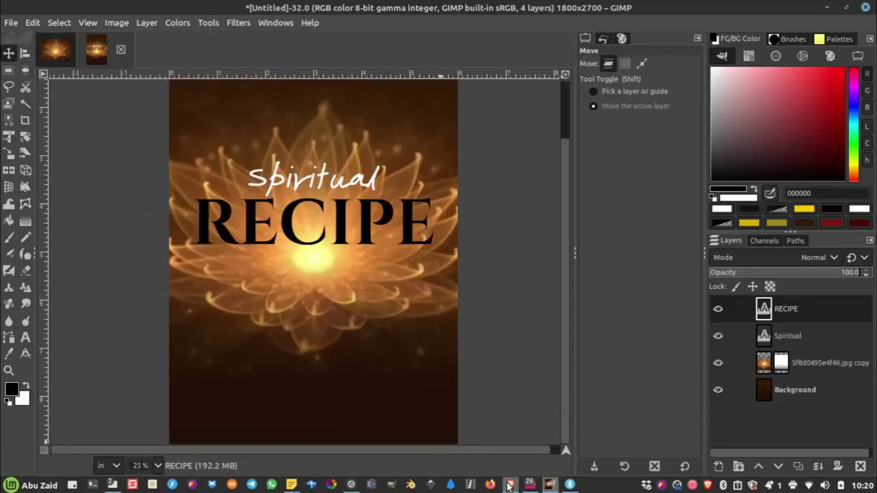
left_click(510, 485)
Copy the subtitle 'A Simple Guide For Your Spiritual Awakening' from the brief and return to GIMP
left_click_drag(873, 333, 873, 141)
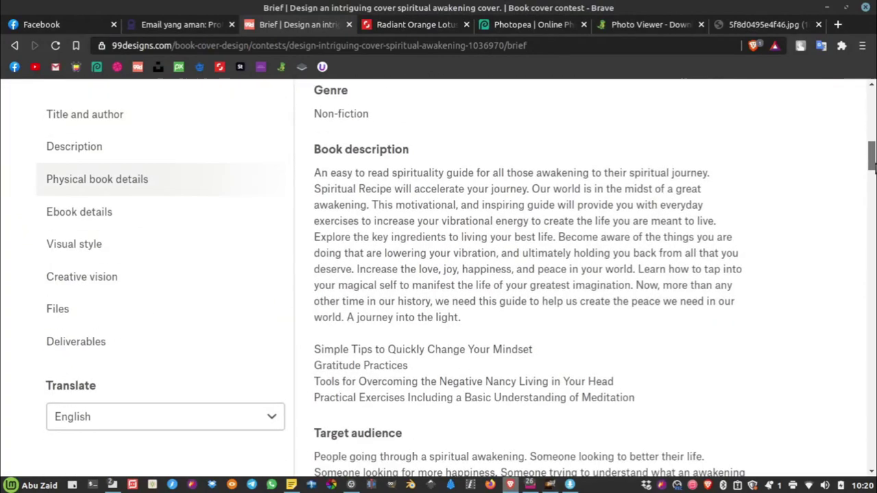
left_click_drag(873, 140, 873, 199)
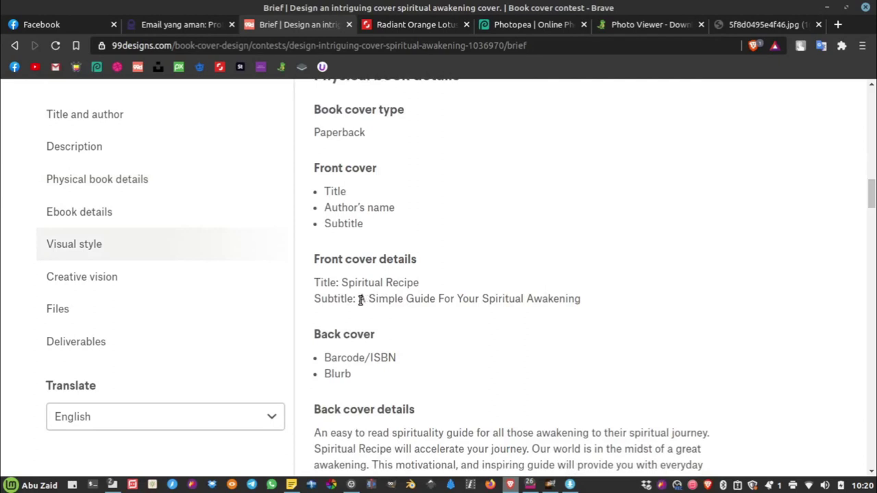
left_click_drag(359, 300, 609, 299)
key("ctrl+c")
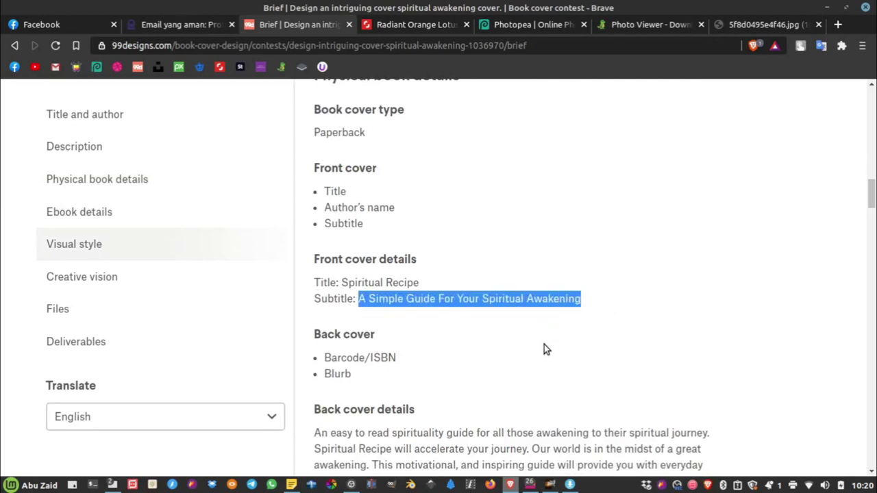
left_click(549, 485)
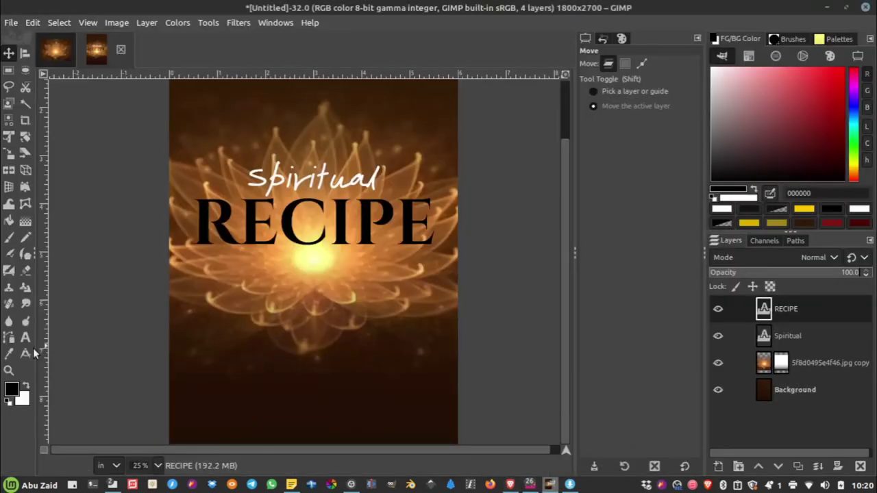
Paste the copied subtitle onto the cover as a new text box
key("t")
left_click(282, 267)
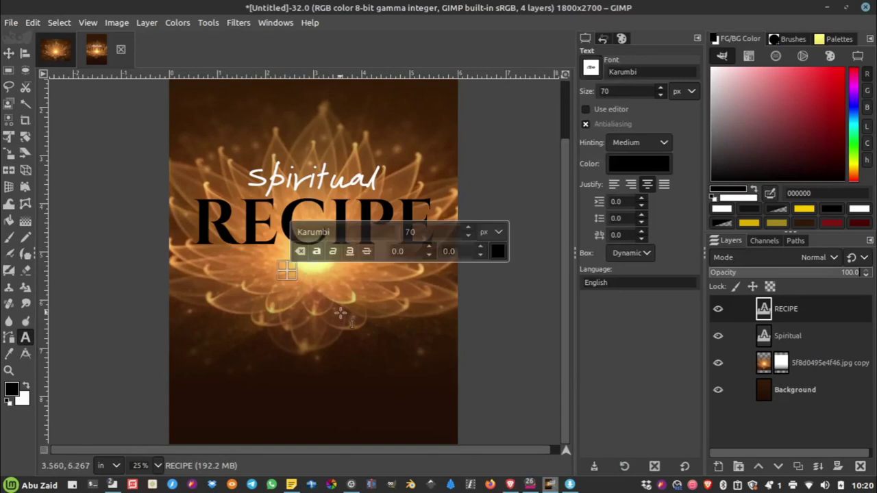
key("ctrl+v")
scroll(340, 312, "up", 1, "ctrl")
scroll(371, 260, "up", 1, "ctrl")
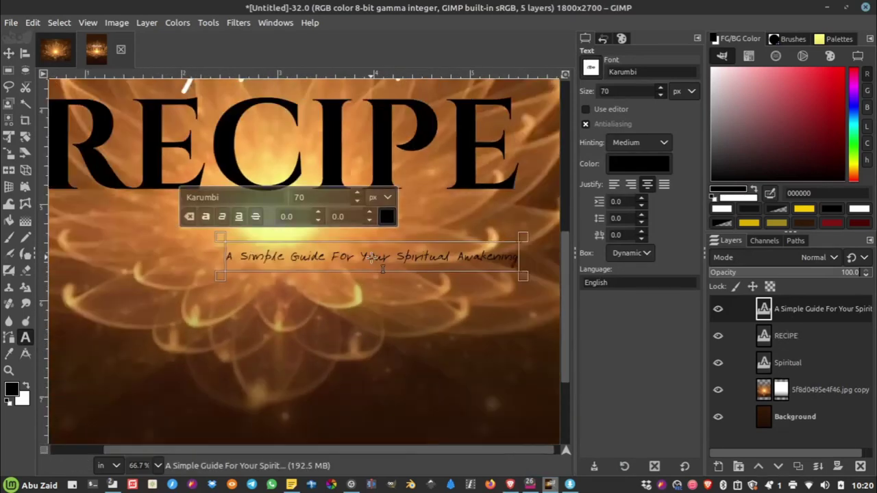
Change the subtitle's font to Roboto
key("ctrl+a")
triple_click(274, 203)
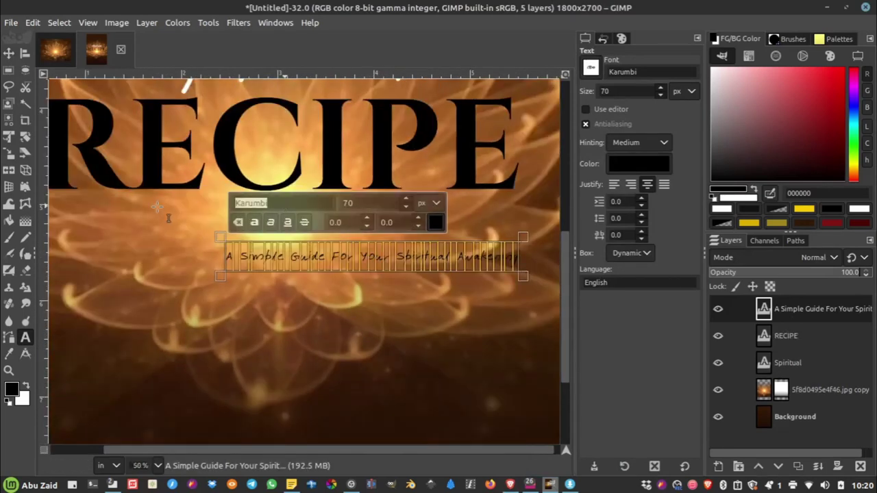
key("BackSpace")
scroll(298, 401, "down", 2)
type("R")
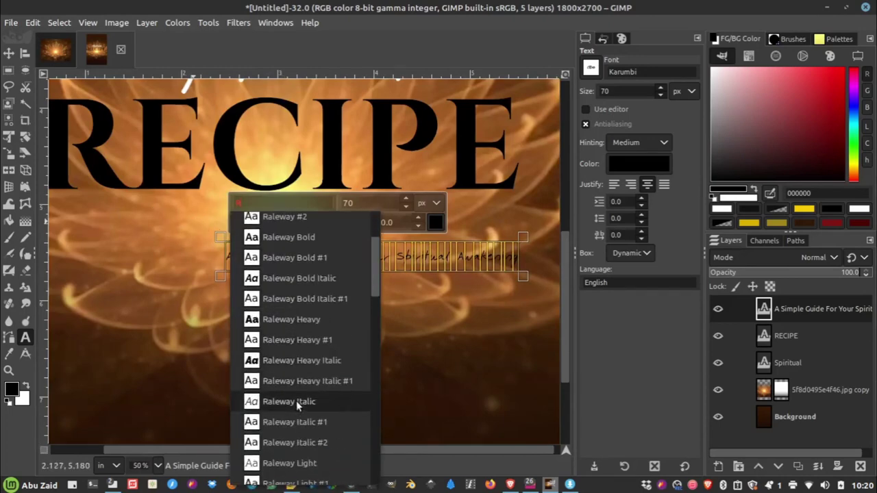
scroll(297, 403, "down", 2)
scroll(297, 402, "down", 2)
scroll(296, 402, "down", 2)
scroll(296, 402, "down", 3)
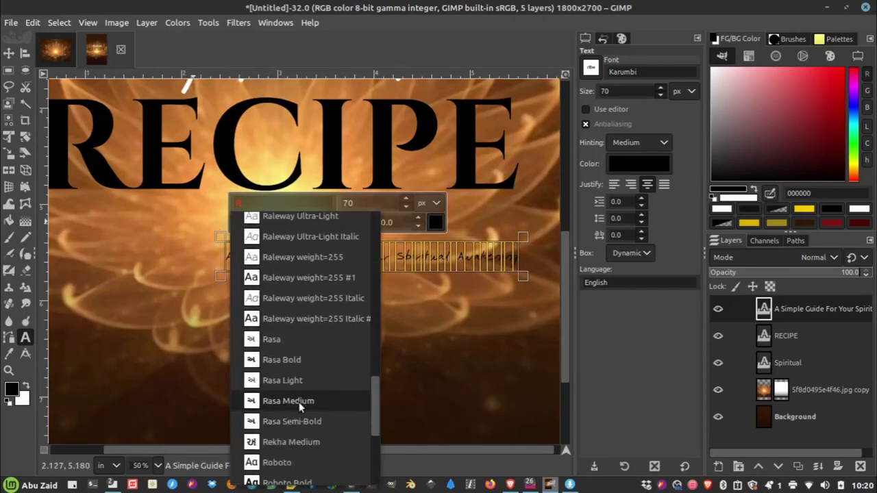
scroll(297, 403, "down", 2)
left_click(295, 390)
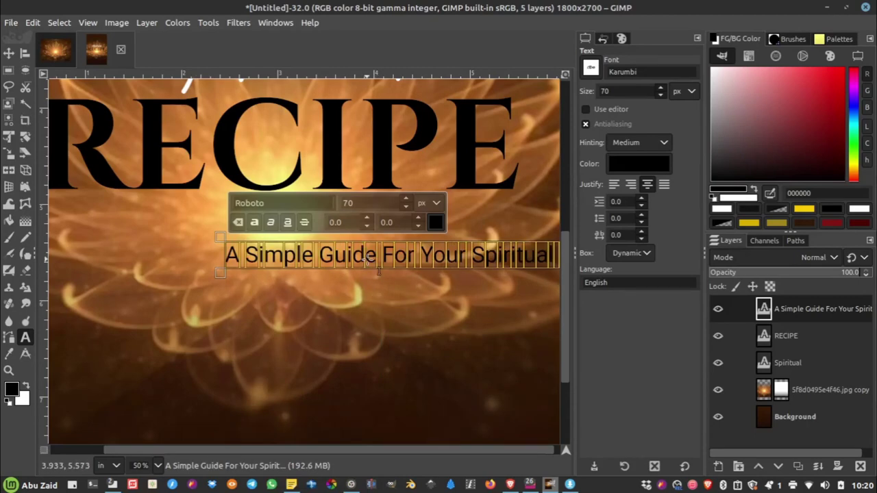
scroll(394, 279, "down", 3)
scroll(394, 279, "up", 1)
scroll(394, 279, "up", 1)
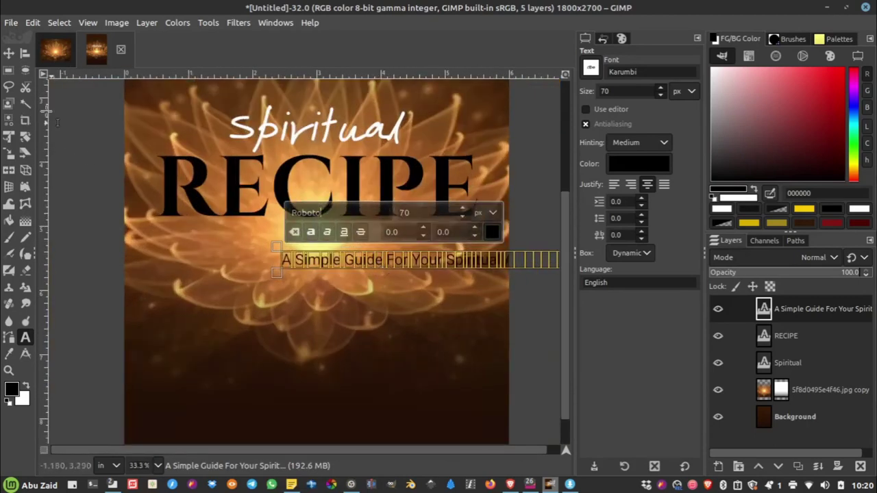
Move the subtitle under RECIPE and break it onto two lines before 'Spiritual'
left_click(9, 54)
left_click_drag(422, 272, 315, 253)
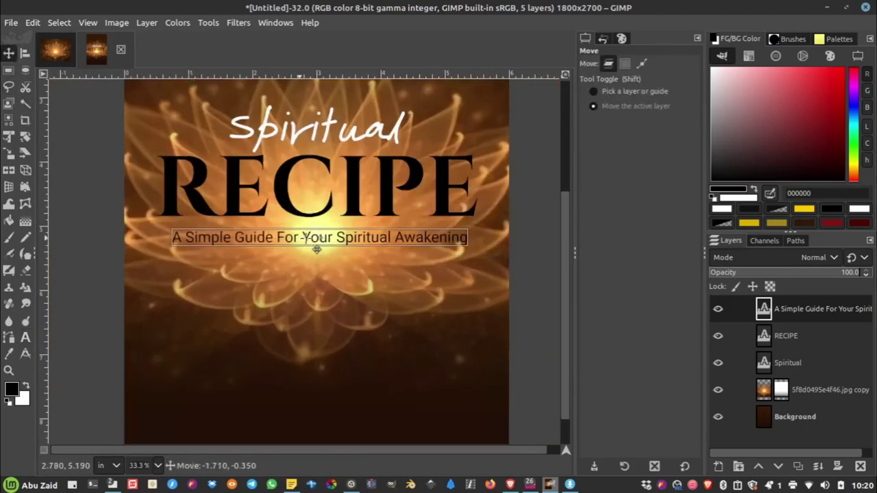
key("t")
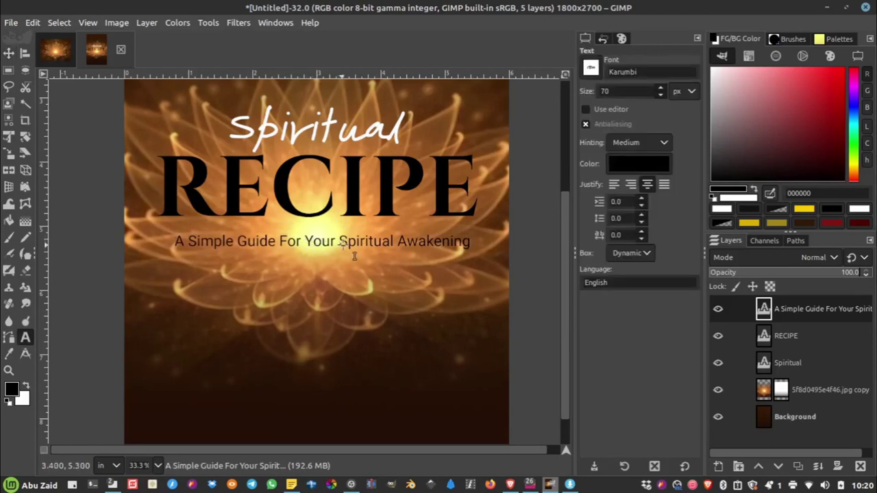
left_click(341, 244)
key("BackSpace")
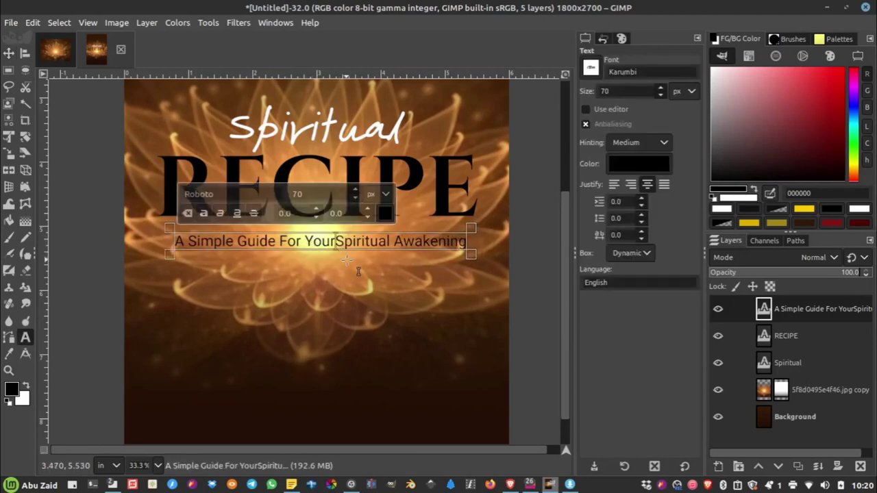
key("Return")
Set the subtitle's font size to 90
key("ctrl+a")
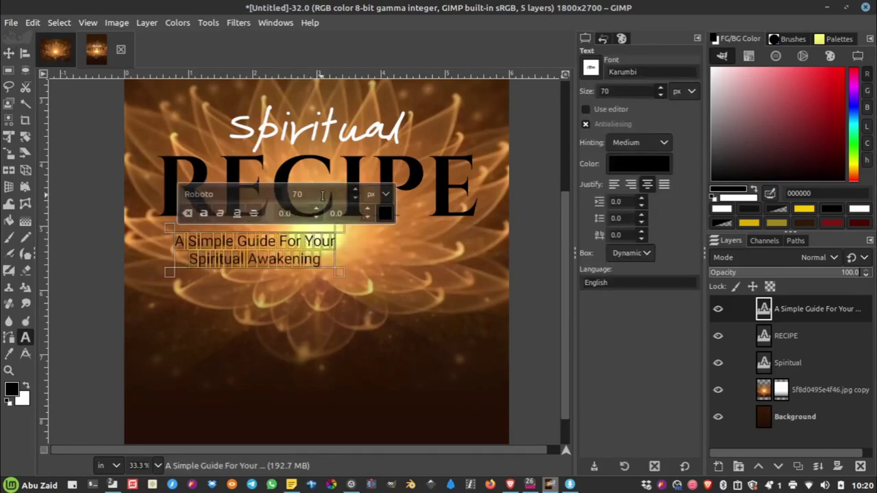
double_click(322, 195)
type("90")
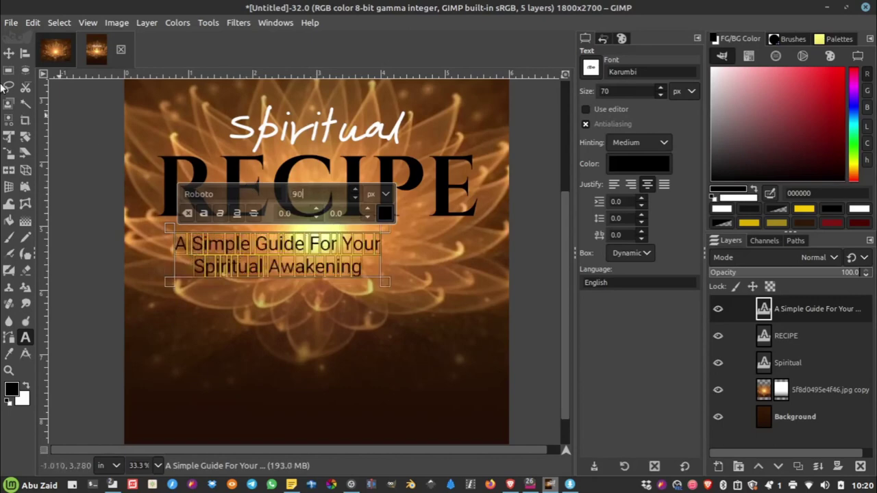
left_click(9, 53)
scroll(309, 267, "down", 3)
Centre the two-line subtitle under RECIPE
scroll(309, 268, "up", 2)
left_click_drag(302, 268, 319, 272)
scroll(329, 278, "up", 3)
scroll(333, 281, "down", 2)
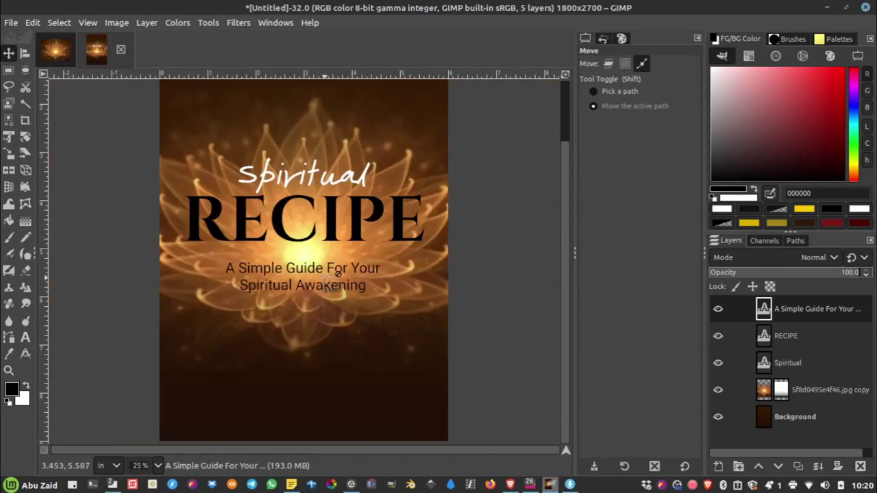
scroll(318, 199, "up", 2)
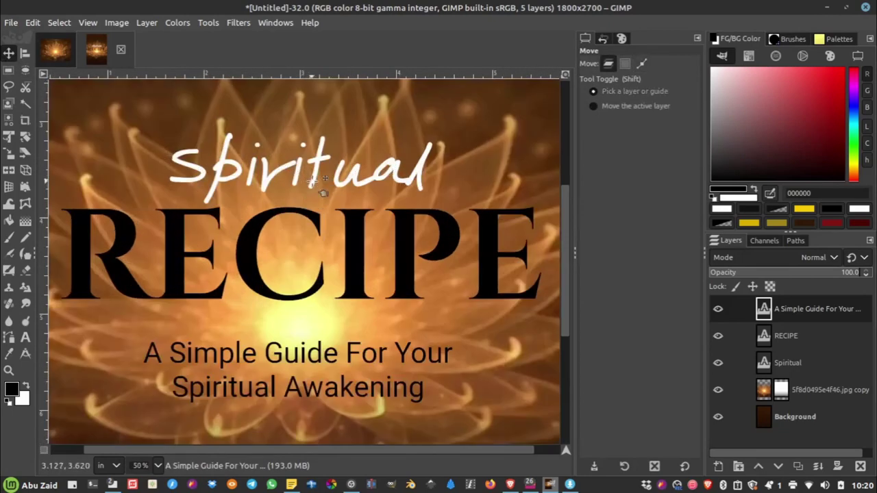
Raise Spiritual, RECIPE and the subtitle to tighten the title block
left_click_drag(315, 180, 315, 149)
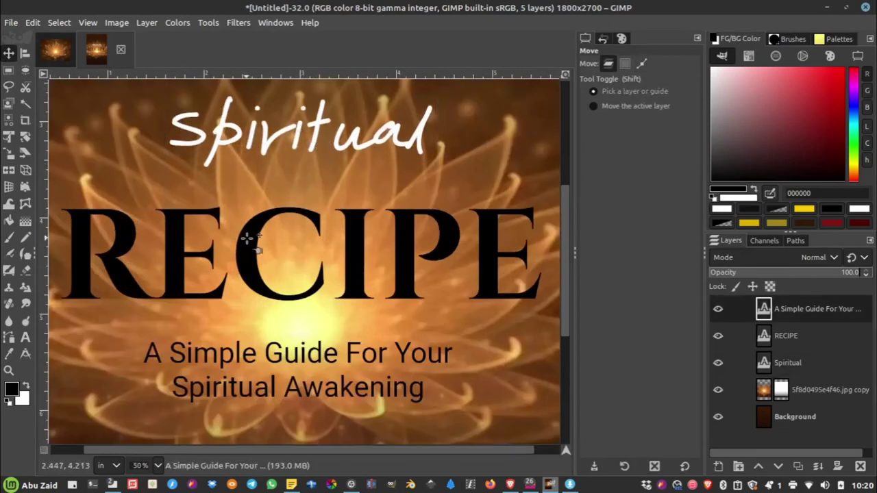
left_click_drag(248, 238, 250, 213)
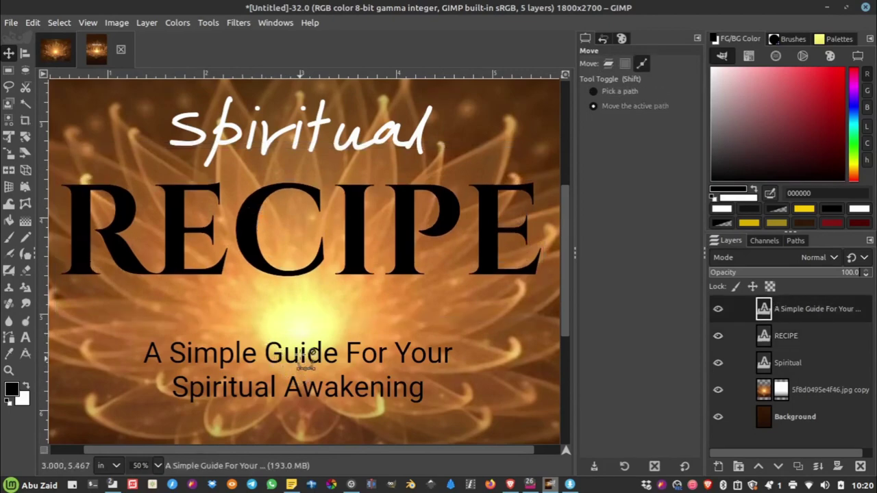
scroll(305, 358, "up", 3)
left_click_drag(313, 362, 318, 248)
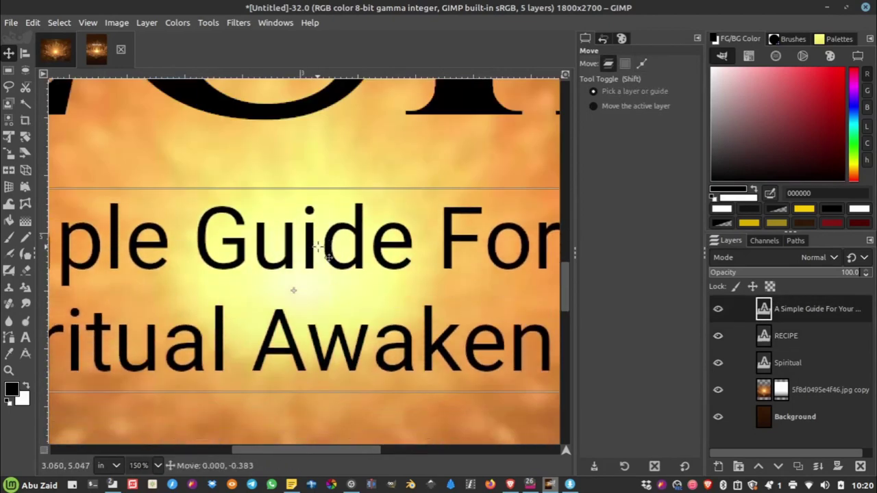
scroll(313, 291, "down", 3)
scroll(336, 284, "down", 3)
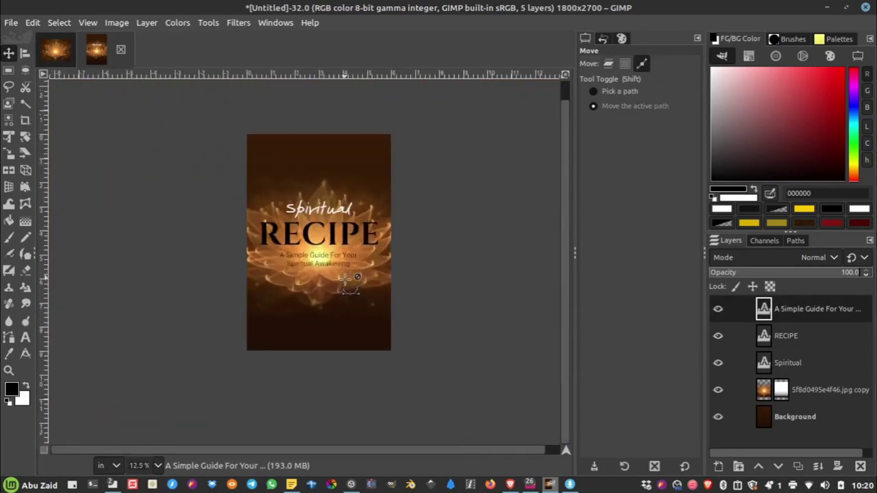
scroll(348, 284, "up", 1)
scroll(301, 356, "down", 1)
scroll(352, 383, "up", 1)
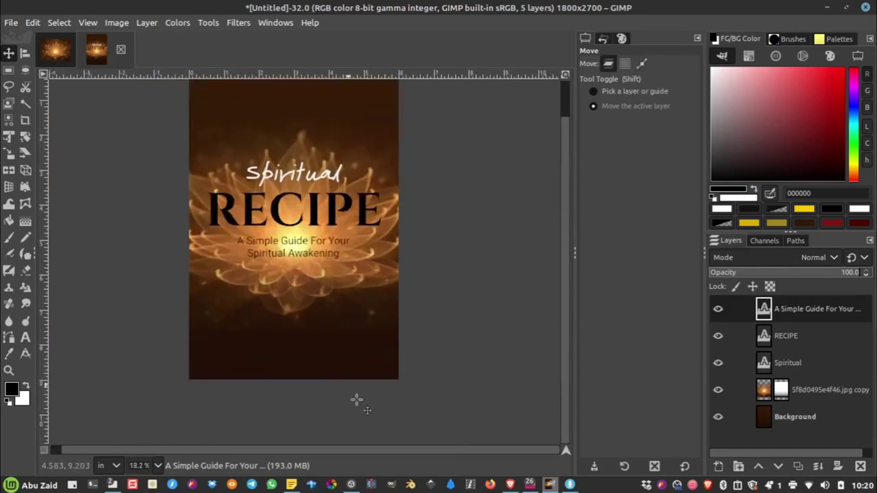
Select the author's name in the brief's Title and author section, then return to GIMP
left_click(550, 485)
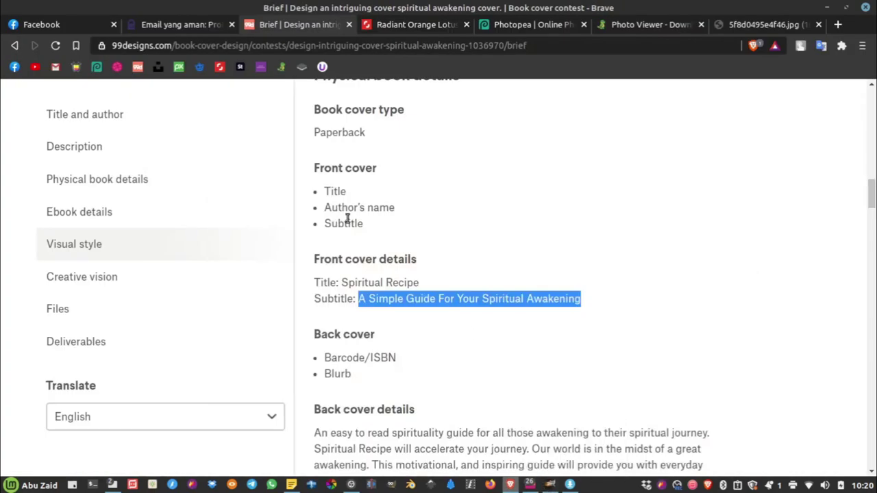
scroll(864, 216, "up", 3)
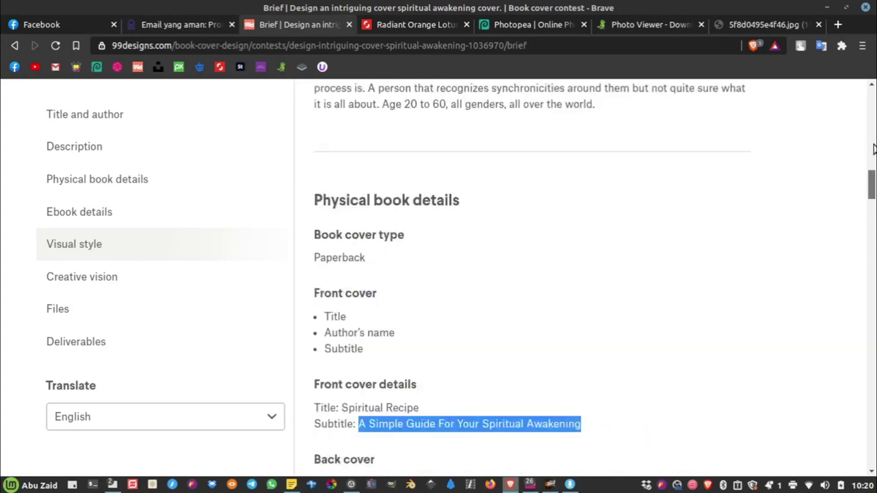
scroll(836, 191, "up", 12)
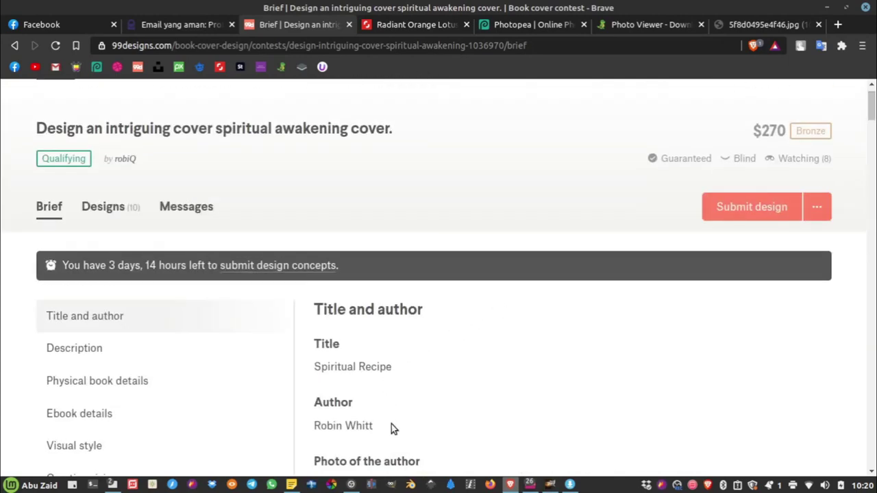
left_click_drag(392, 424, 313, 426)
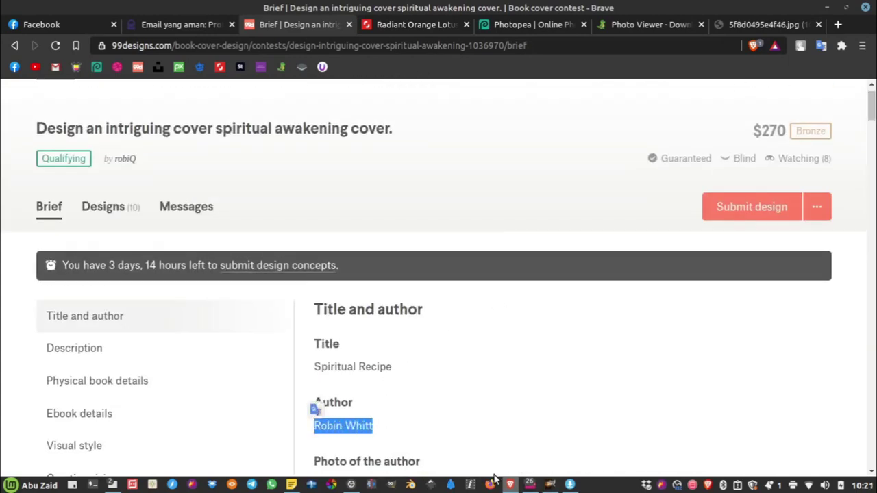
left_click(549, 485)
scroll(327, 259, "down", 5)
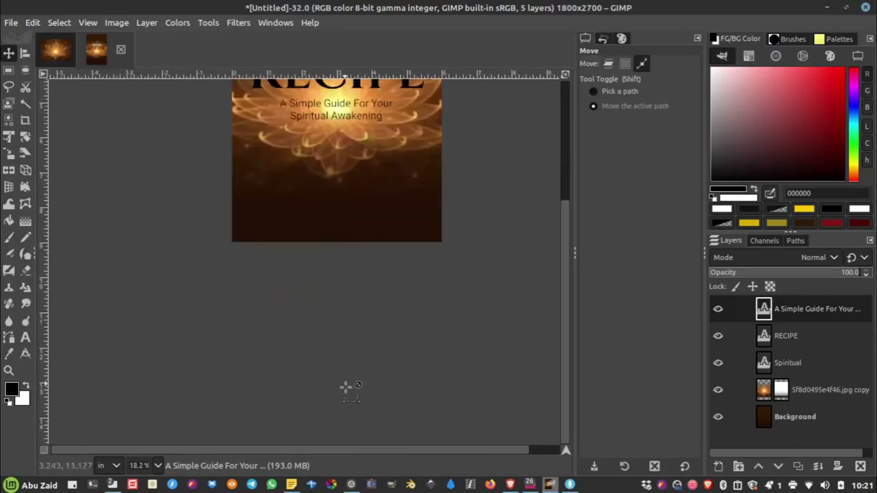
Duplicate the RECIPE text layer and move the copy toward the cover bottom
key("shift+ctrl+j")
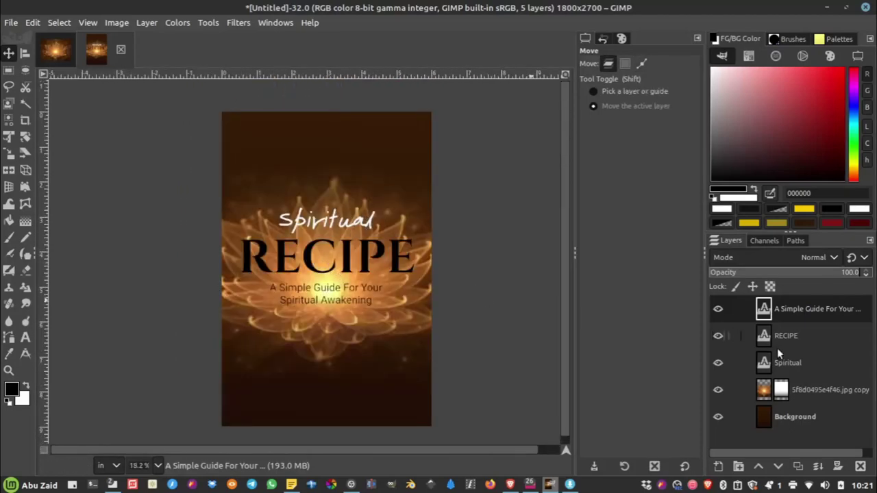
left_click(785, 336)
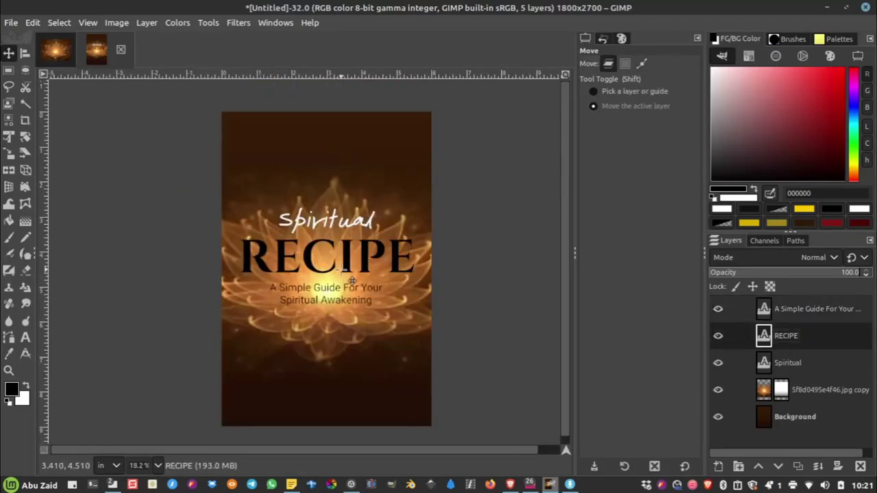
key("shift+ctrl+d")
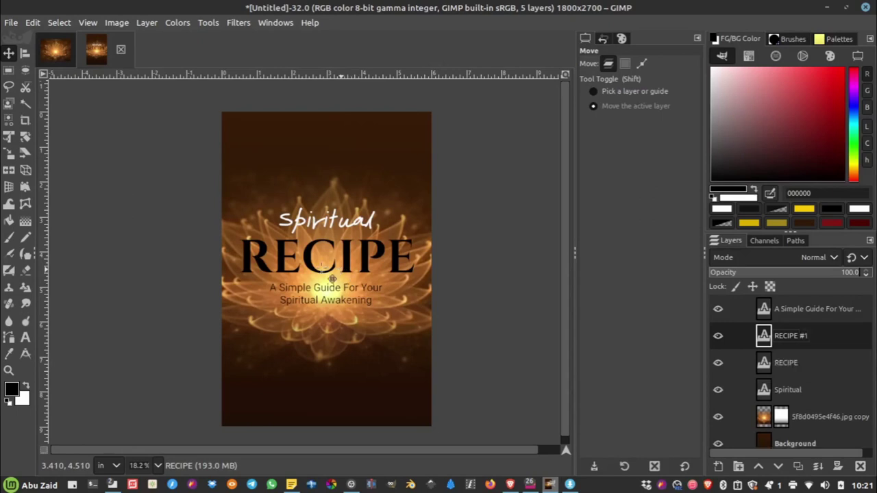
left_click_drag(343, 270, 343, 405)
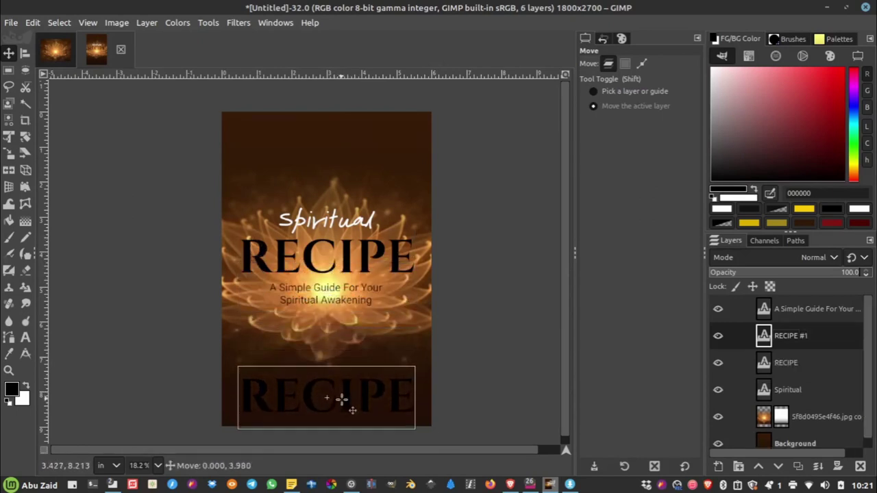
Replace the copied word RECIPE with the author's name
key("t")
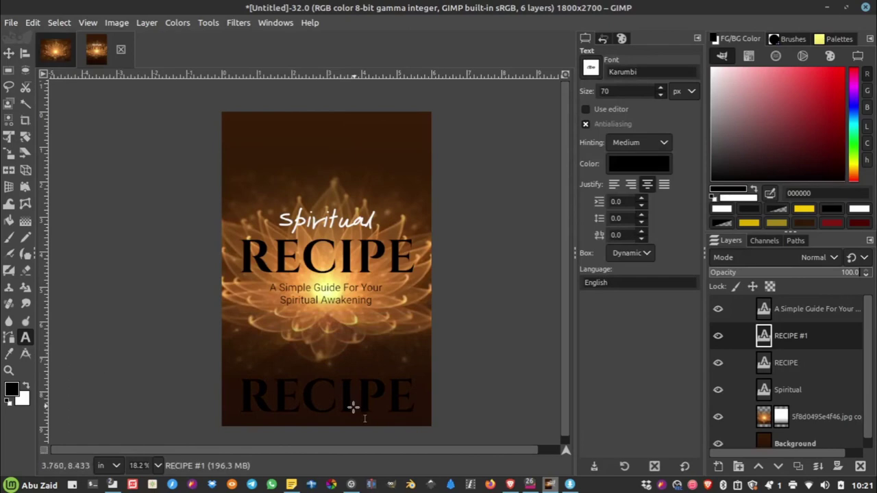
left_click(356, 399)
double_click(368, 412)
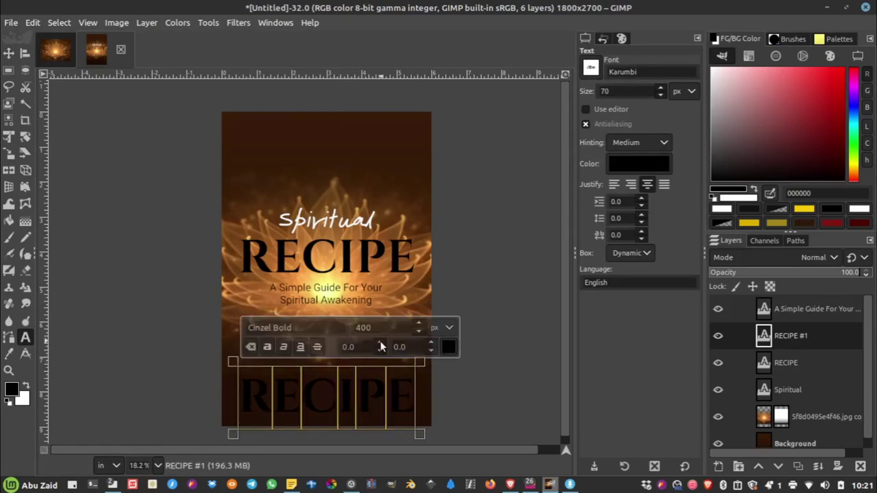
key("BackSpace")
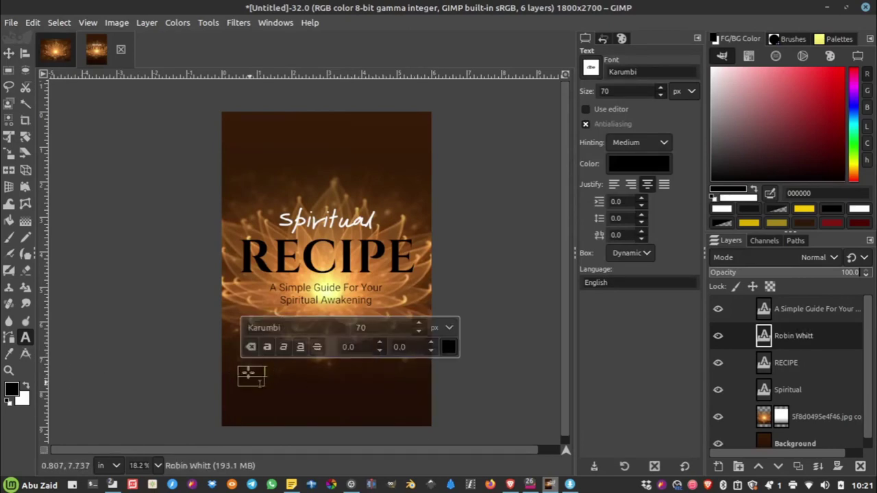
scroll(251, 370, "up", 6)
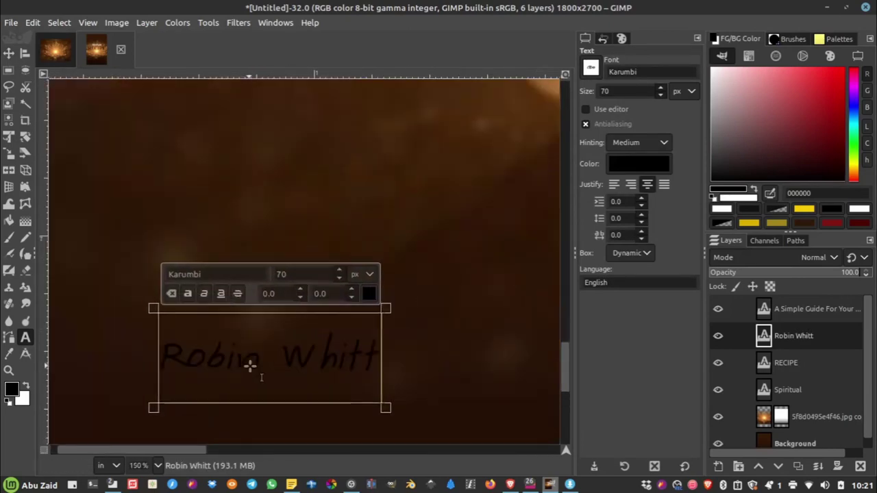
Set the author's name in Bebas Neue with white text colour
left_click(185, 274)
type("b")
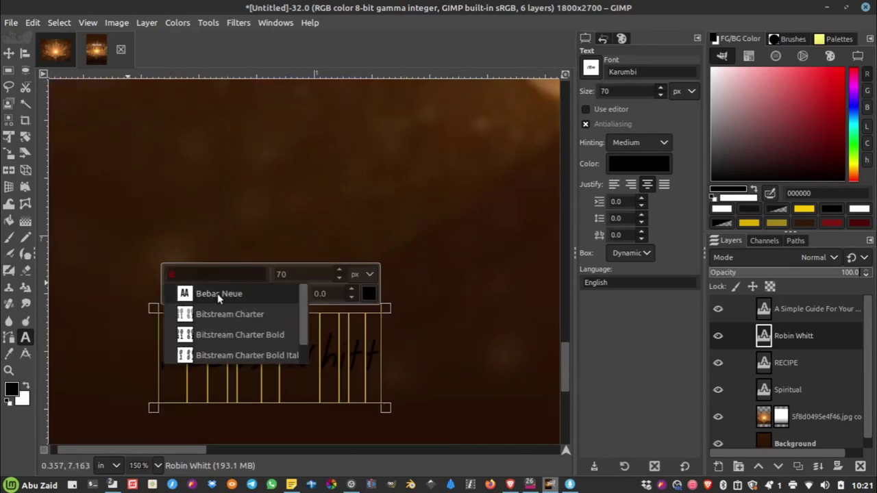
left_click(217, 293)
scroll(288, 354, "down", 1)
scroll(436, 293, "down", 1)
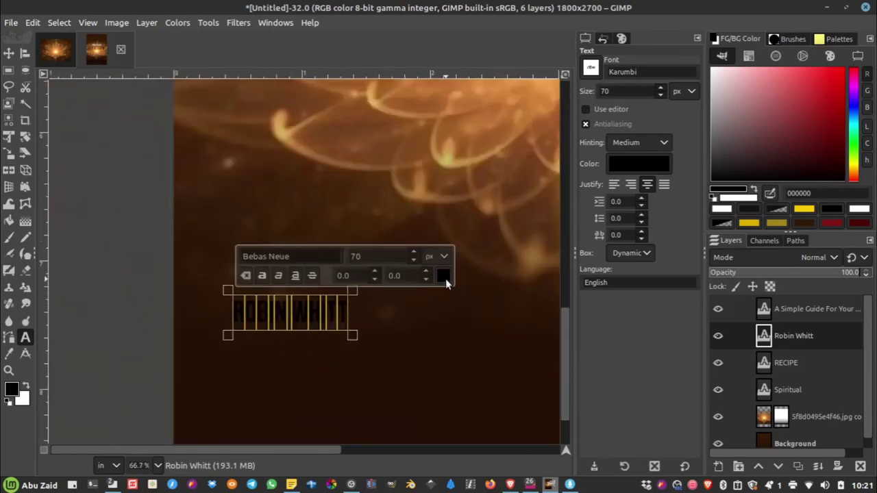
left_click(444, 275)
mouse_move(411, 251)
left_mouse_down()
mouse_move(333, 205)
mouse_move(324, 209)
left_mouse_up()
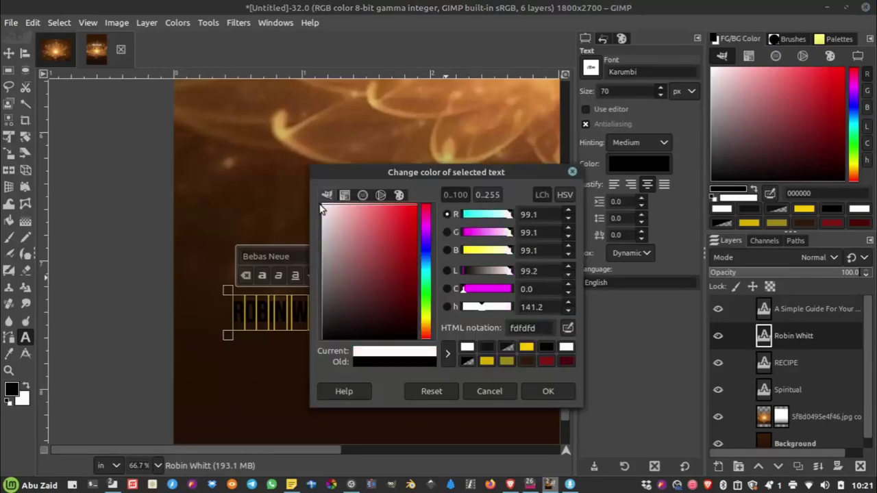
left_click(560, 393)
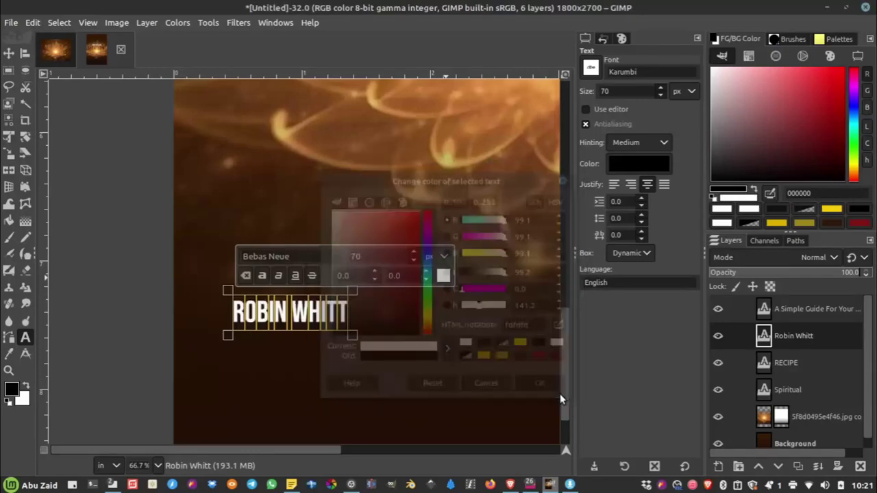
Move the author's name to the bottom centre of the cover
left_click(9, 52)
scroll(273, 310, "down", 2)
scroll(272, 310, "down", 1)
left_click_drag(336, 335, 398, 361)
scroll(398, 360, "down", 2)
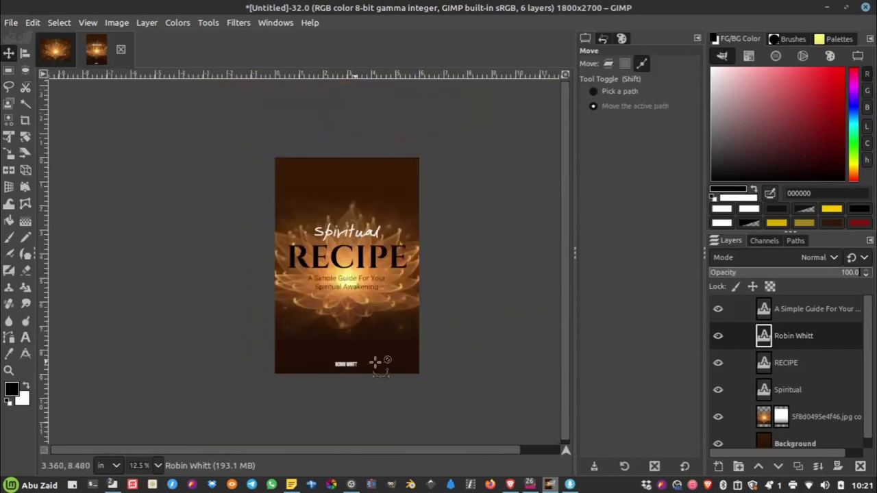
scroll(392, 364, "up", 2)
scroll(317, 356, "down", 2)
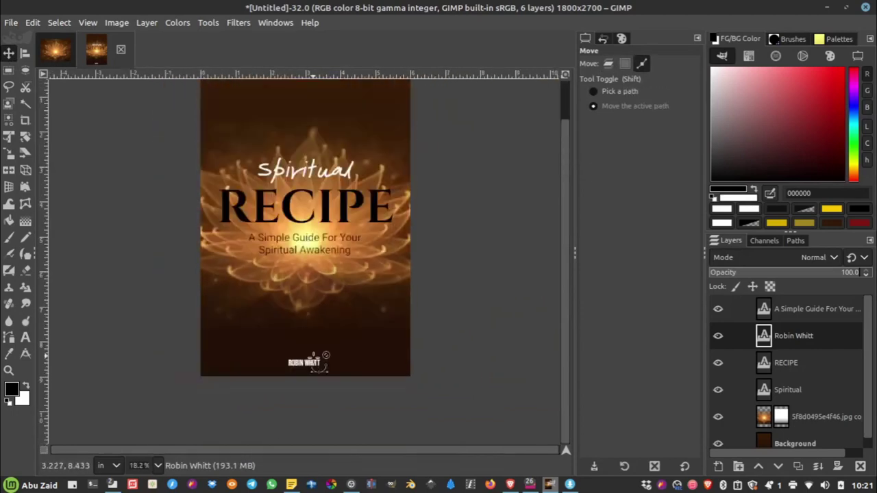
scroll(316, 362, "up", 2)
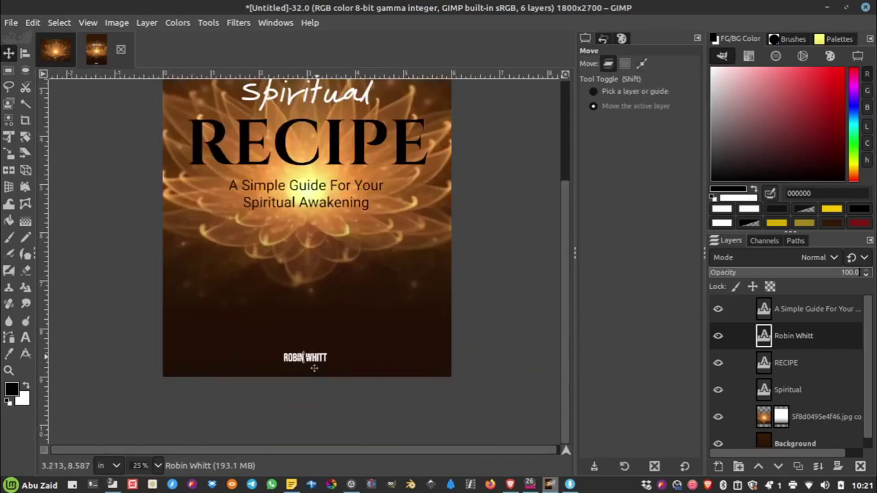
scroll(309, 362, "up", 3)
Change the author's name to Cinzel Bold at size 90
key("t")
left_click(308, 360)
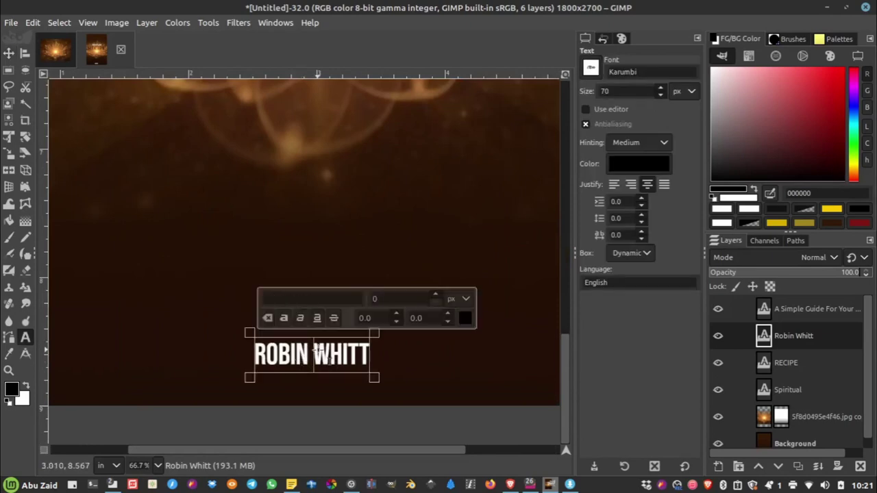
left_click(329, 299)
type("c")
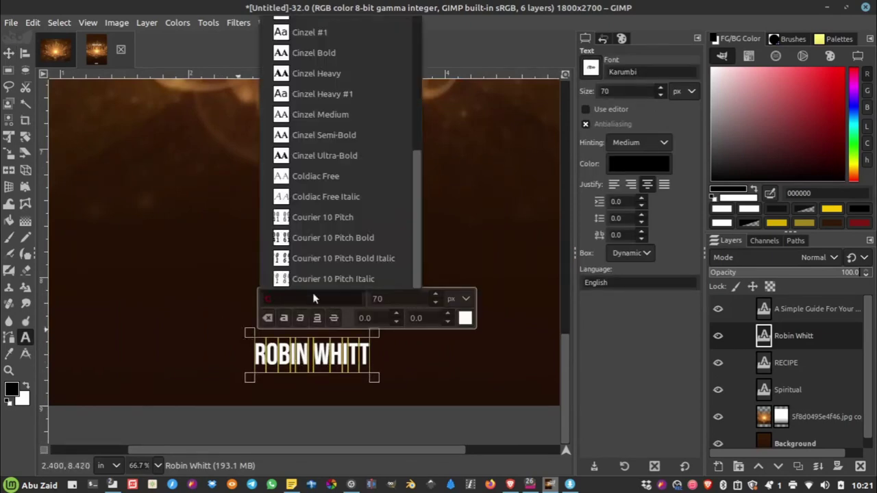
left_click(329, 53)
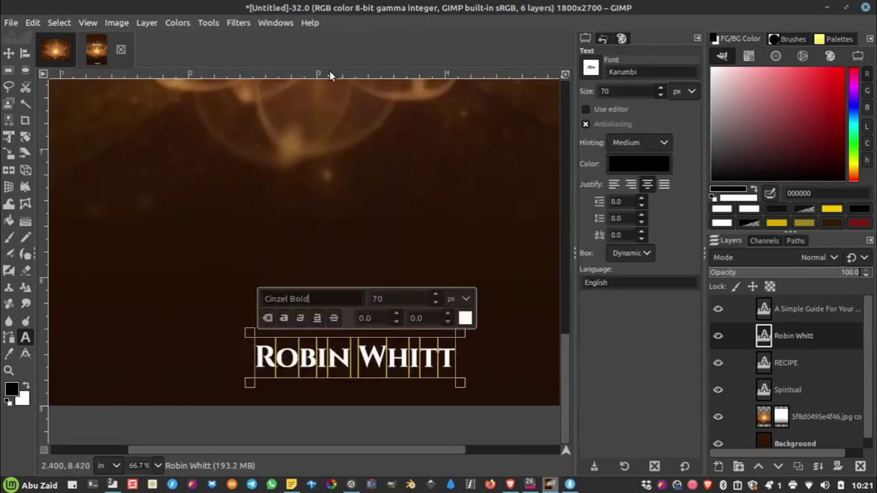
scroll(373, 362, "down", 2)
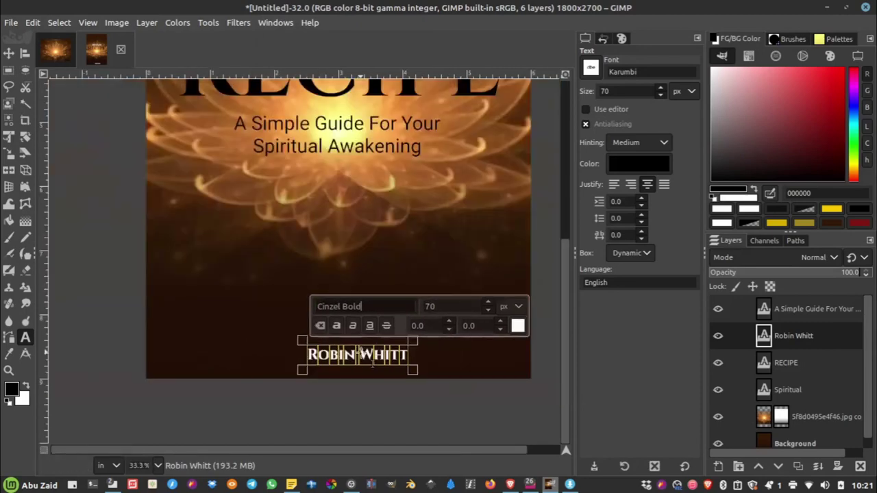
double_click(459, 308)
type("90")
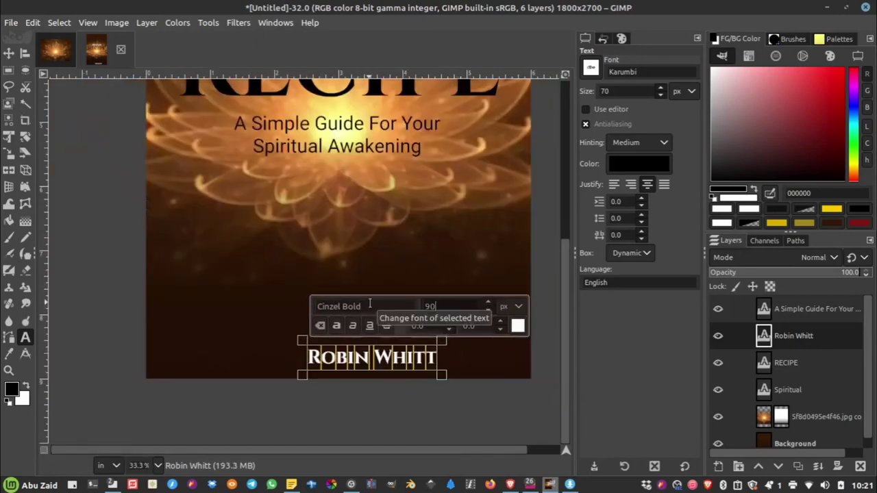
Nudge the author's name slightly up and left near the cover bottom
left_click(9, 52)
left_click_drag(390, 338, 361, 313)
scroll(389, 391, "down", 2)
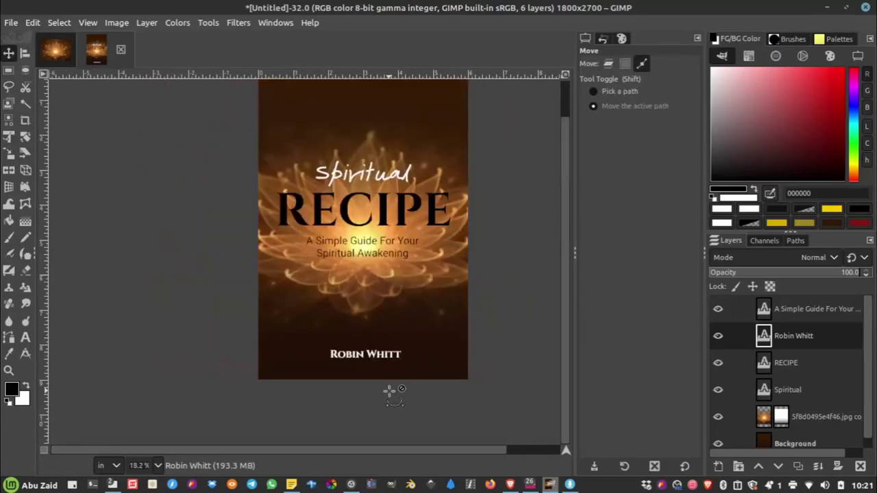
scroll(389, 391, "down", 2)
scroll(402, 376, "up", 1)
scroll(405, 370, "up", 1)
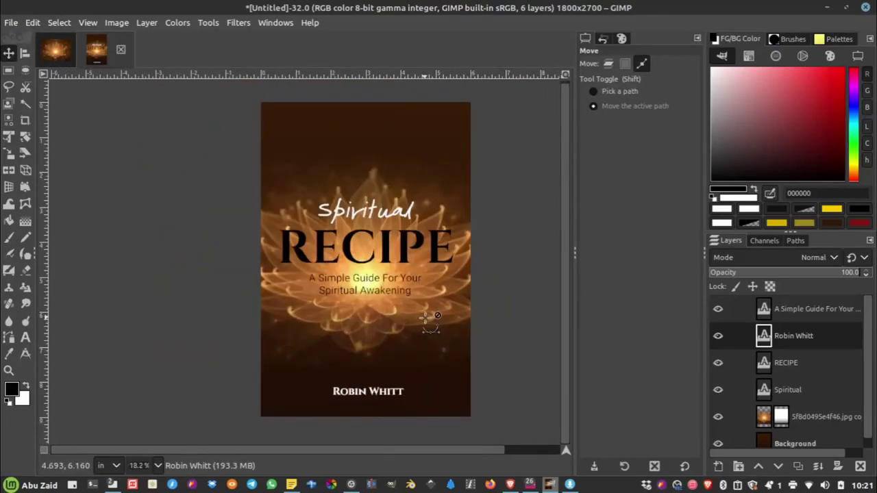
scroll(418, 312, "up", 1)
scroll(378, 314, "down", 2)
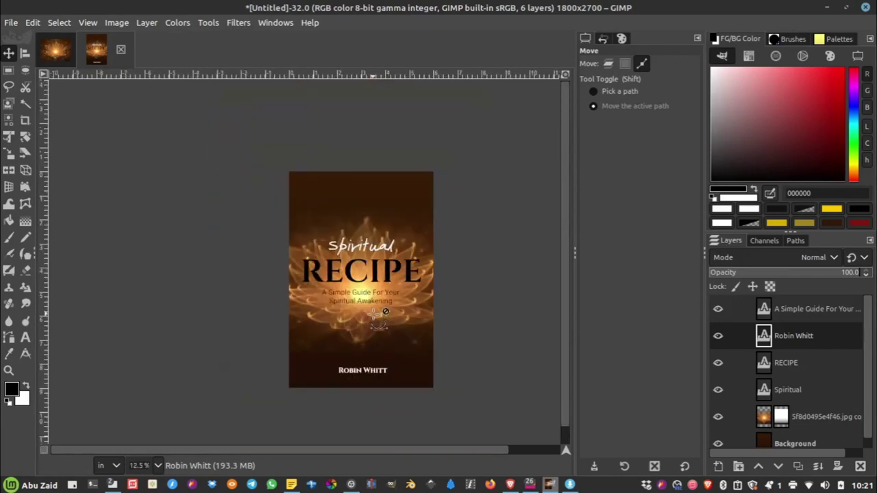
Start exporting over 8.png, then cancel the PNG options and close the Export dialog
key("ctrl")
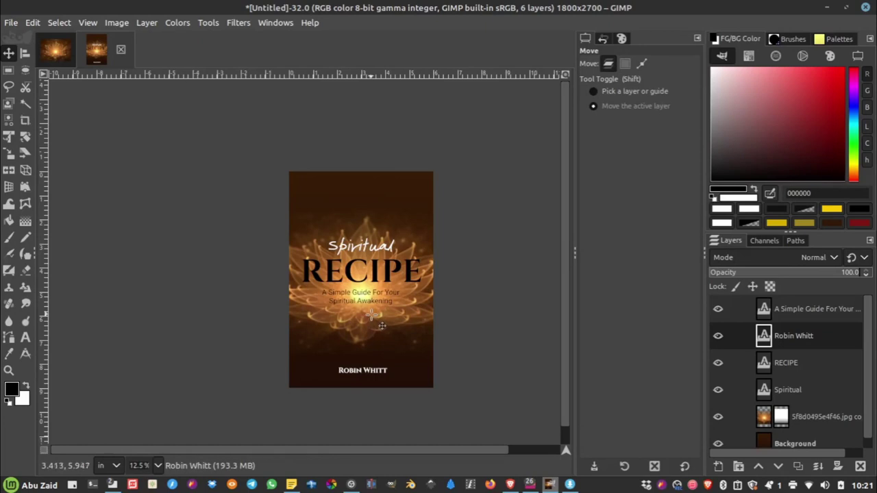
left_click(11, 22)
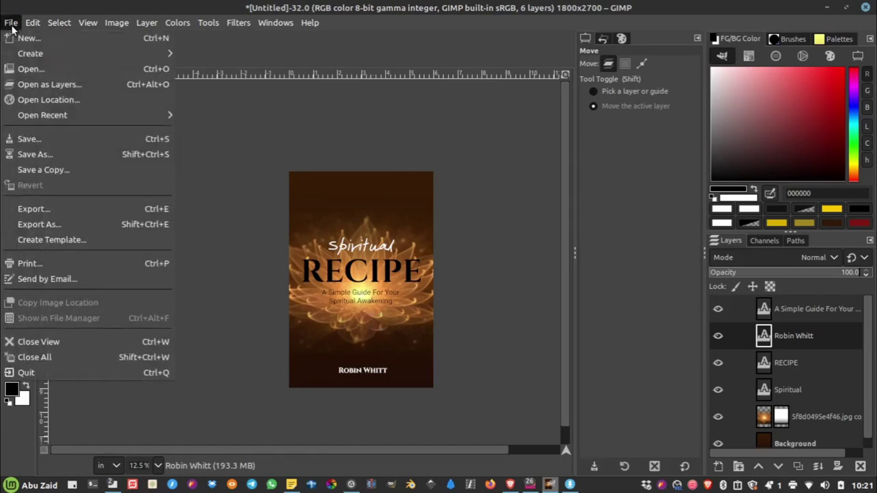
left_click(85, 224)
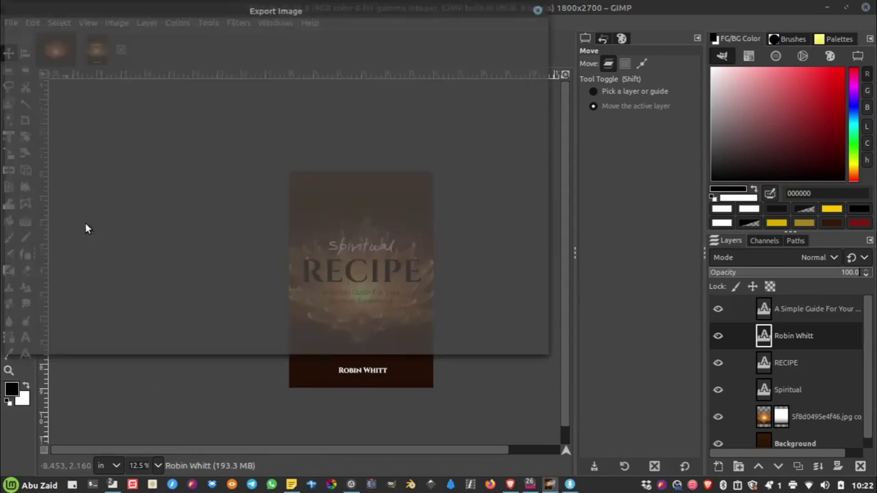
left_click(126, 224)
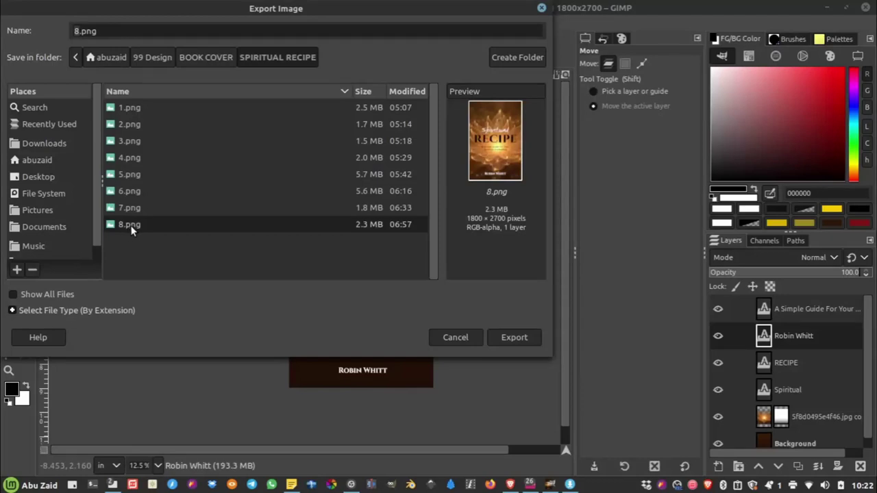
left_click(516, 338)
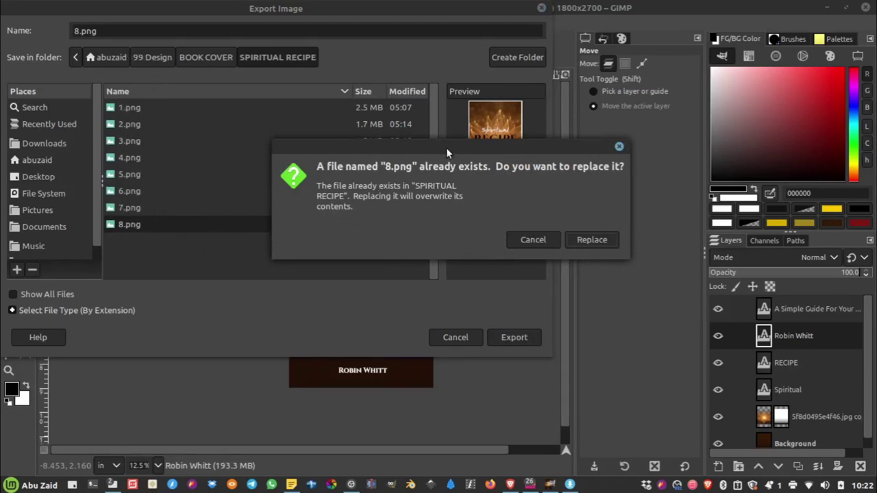
left_click(501, 194)
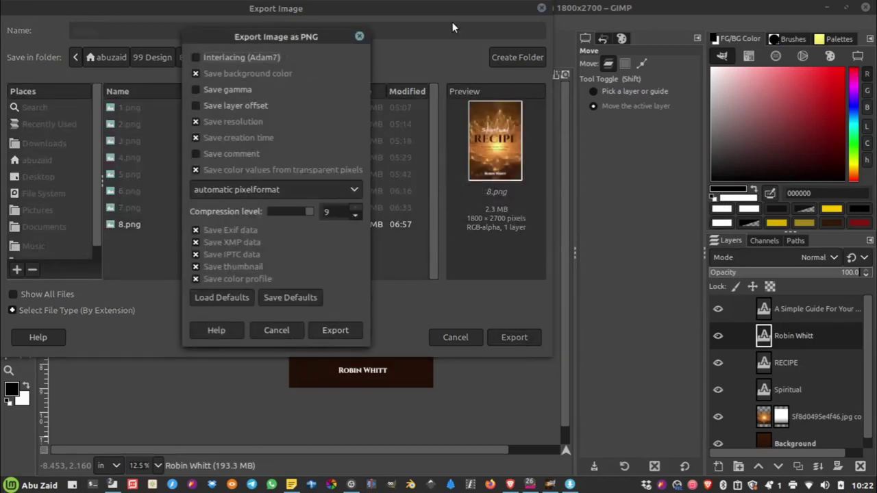
left_click_drag(256, 36, 318, 40)
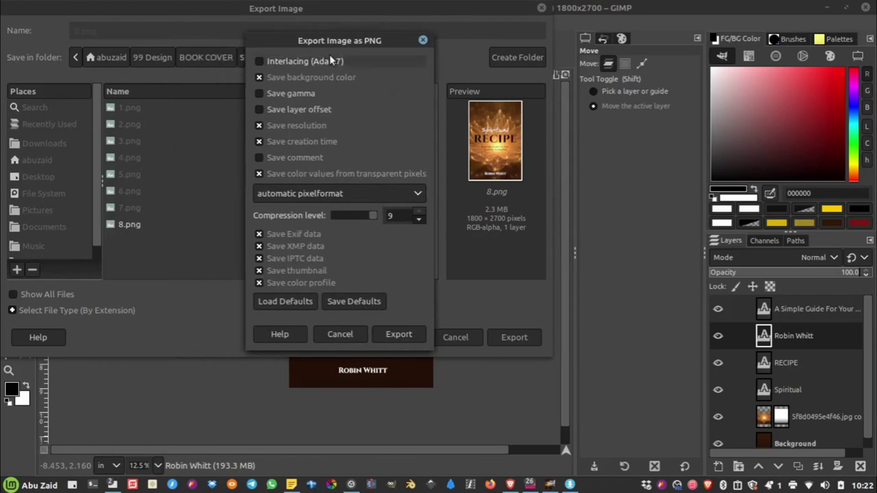
left_click(347, 334)
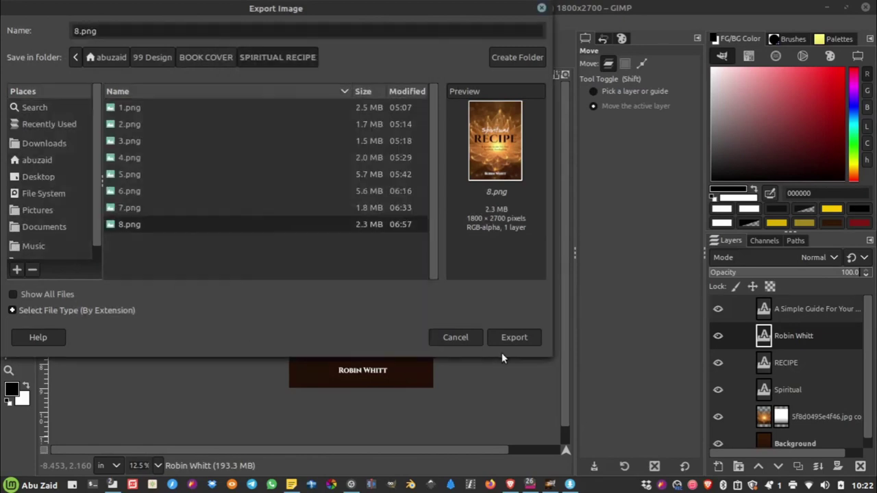
left_click(542, 10)
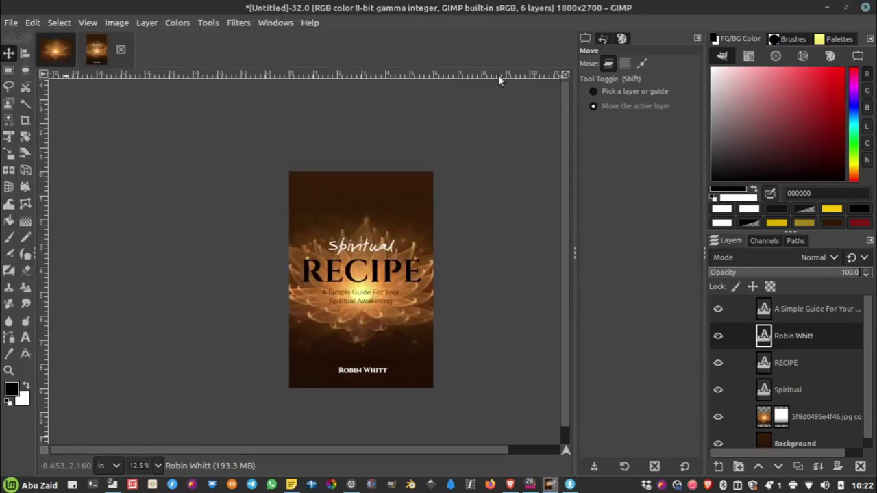
Minimise GIMP and bring up the Free_Book_Mockup_2 document in Photopea
left_click(827, 9)
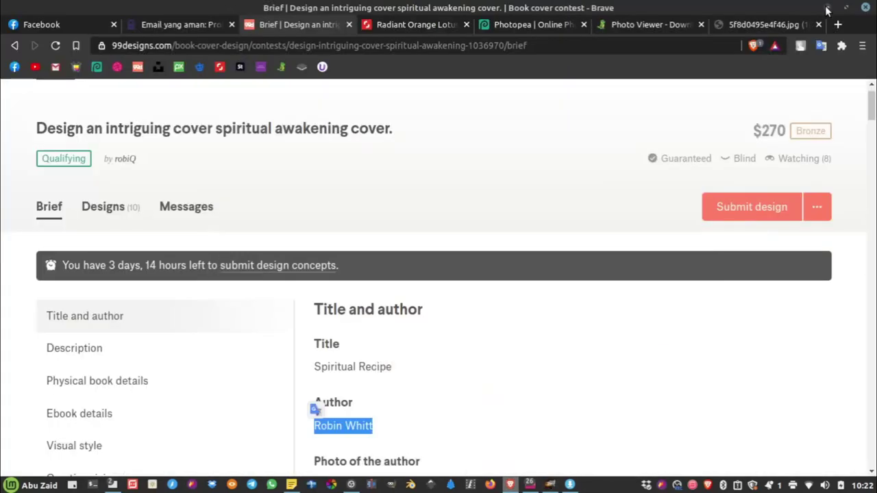
left_click(528, 24)
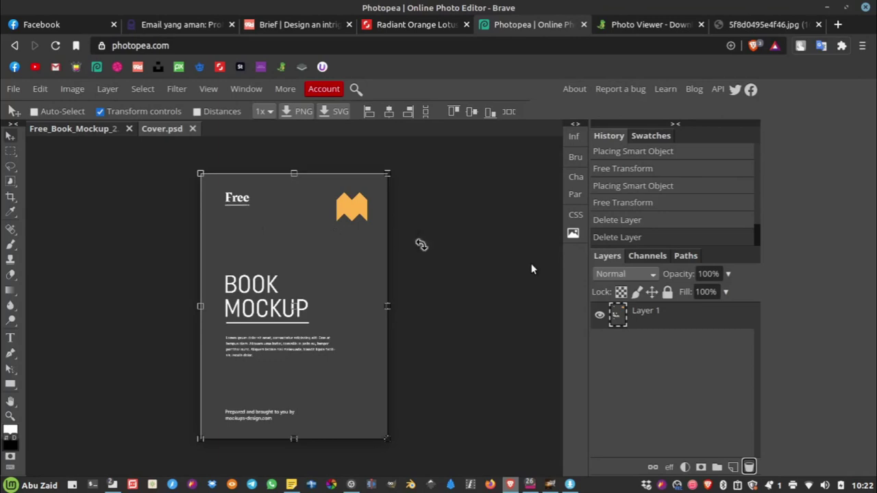
left_click(94, 132)
scroll(217, 303, "up", 2)
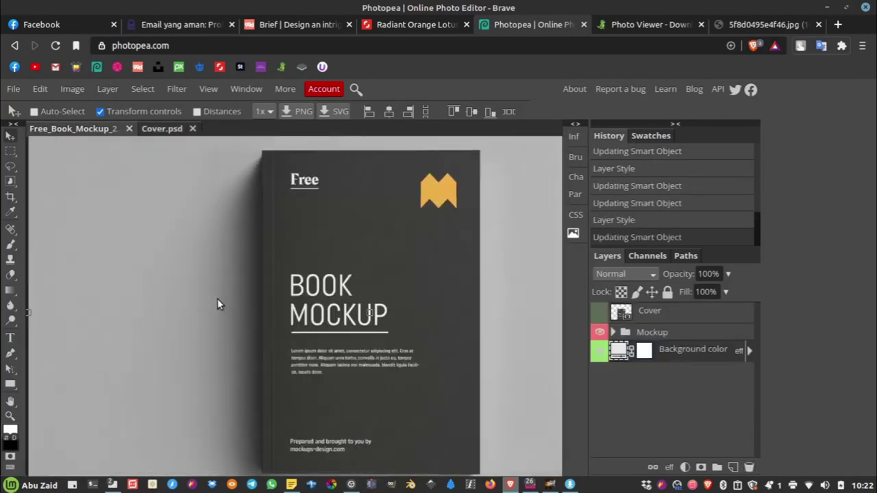
scroll(217, 303, "up", 1)
scroll(261, 270, "down", 2)
scroll(366, 267, "down", 1)
scroll(247, 282, "up", 1)
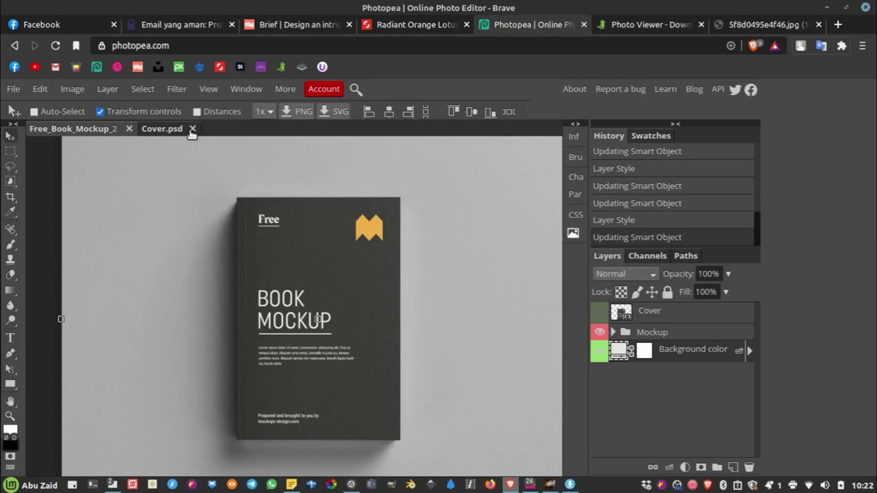
Close Cover.psd and resize the mockup to 1600 × 1200 px at 300 DPI
left_click(193, 129)
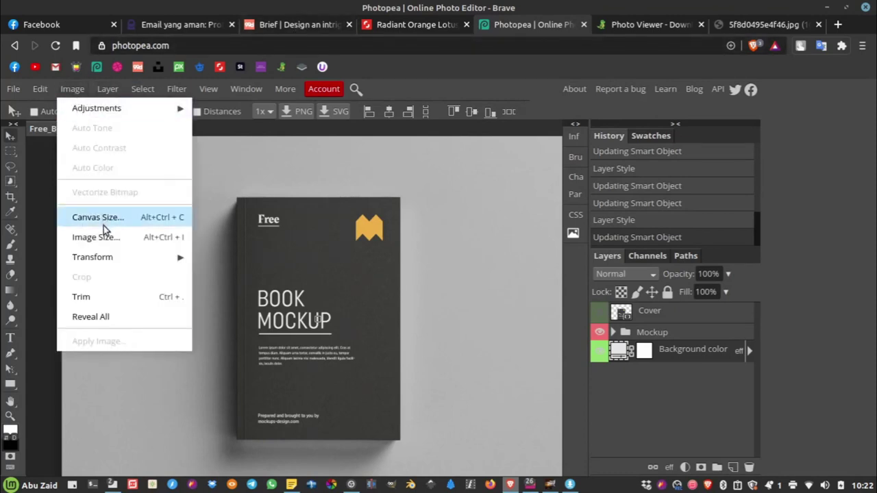
left_click(96, 237)
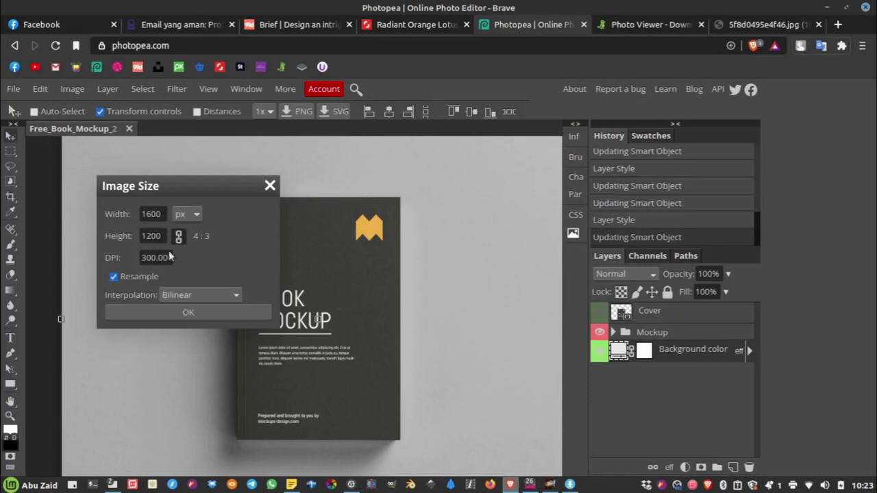
left_click(206, 315)
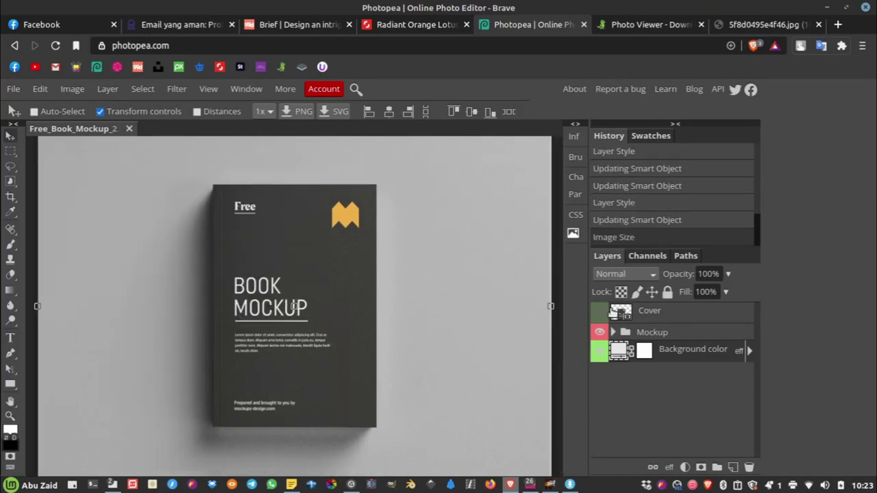
left_click(704, 318)
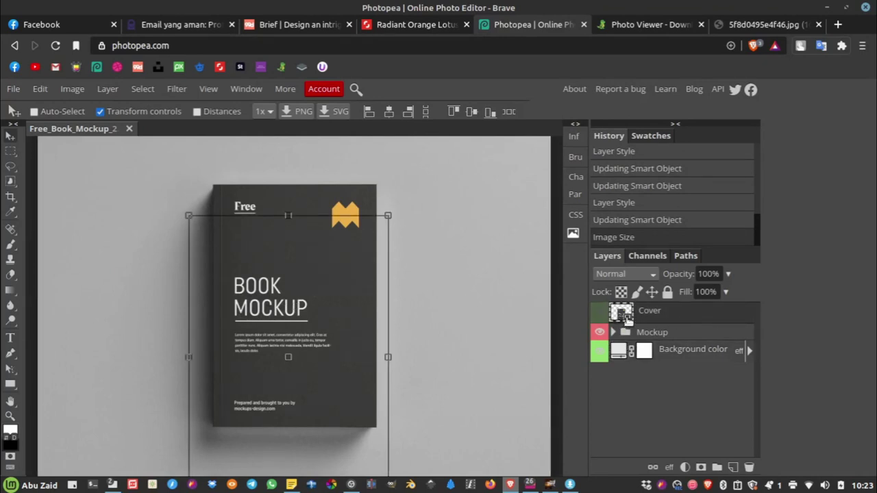
Open the Cover smart object and place the 8.png lotus cover into it
double_click(630, 319)
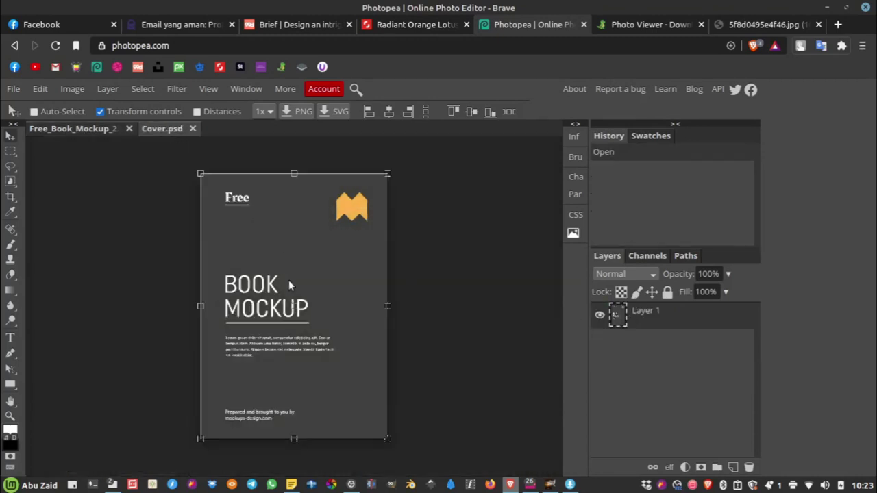
left_click(13, 89)
left_click(38, 148)
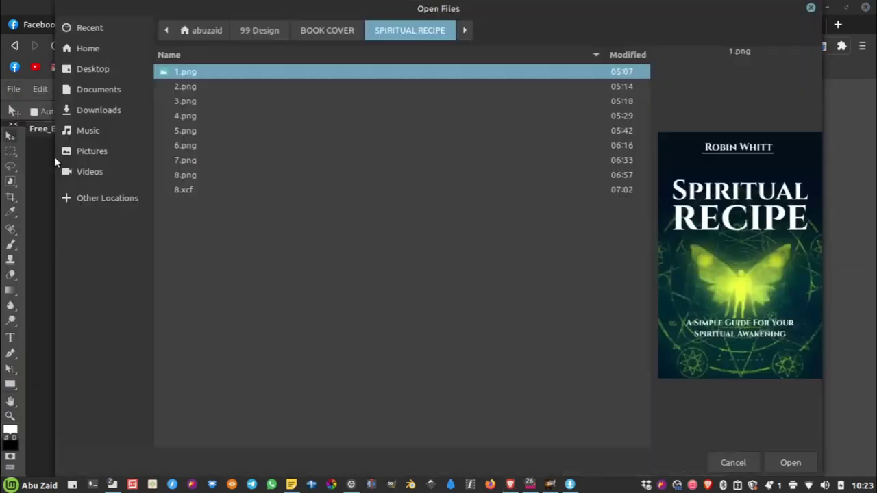
left_click(193, 178)
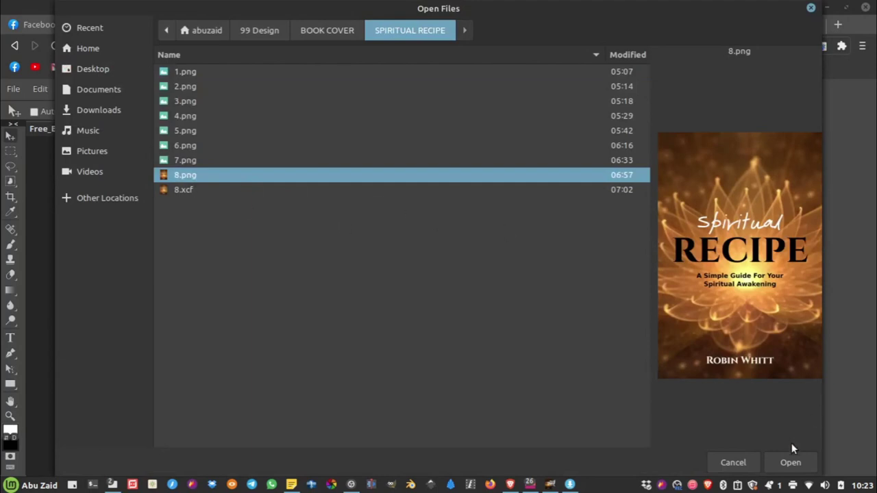
left_click(788, 462)
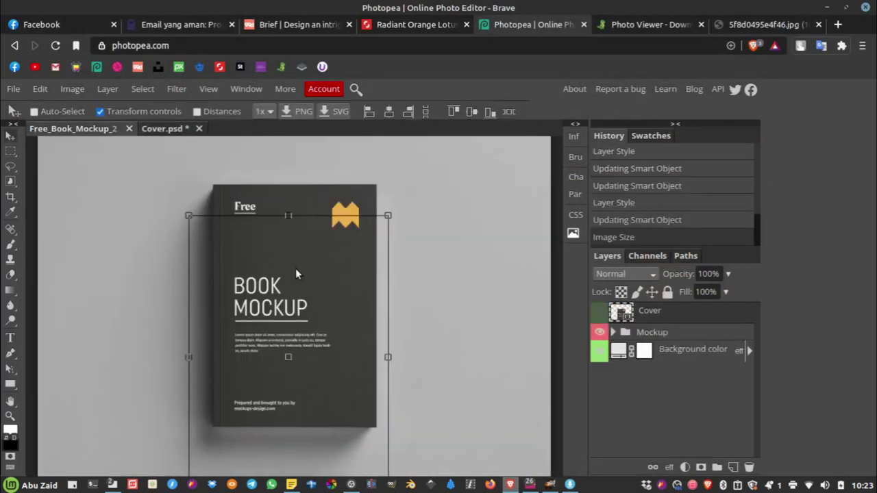
Stretch the placed cover to about 105.7% width and save the smart object
left_click(166, 130)
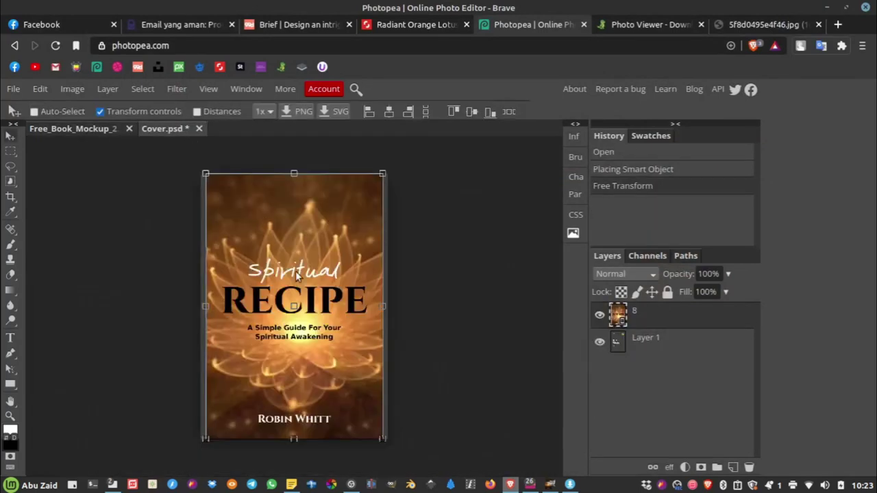
left_click_drag(385, 299, 388, 306)
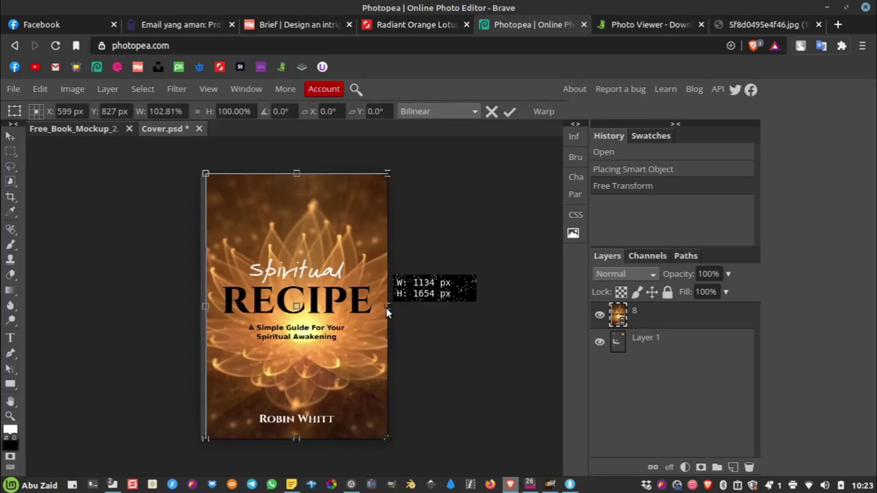
left_click_drag(206, 306, 201, 306)
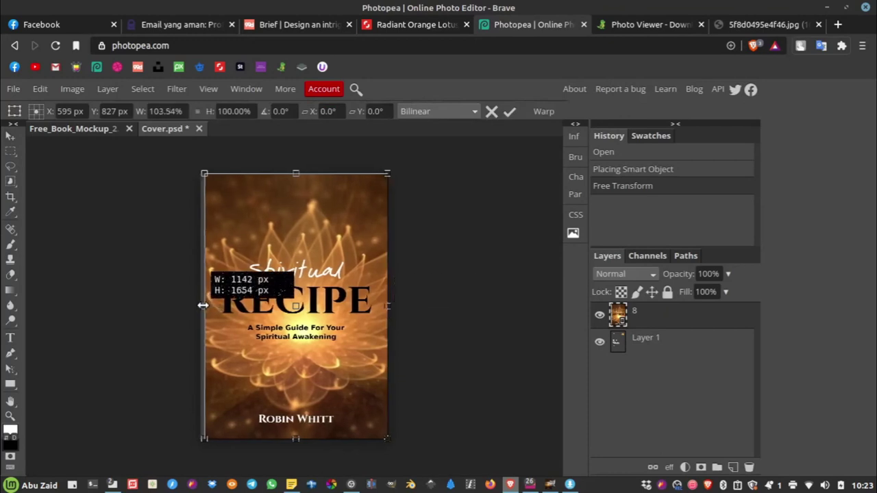
left_click(14, 89)
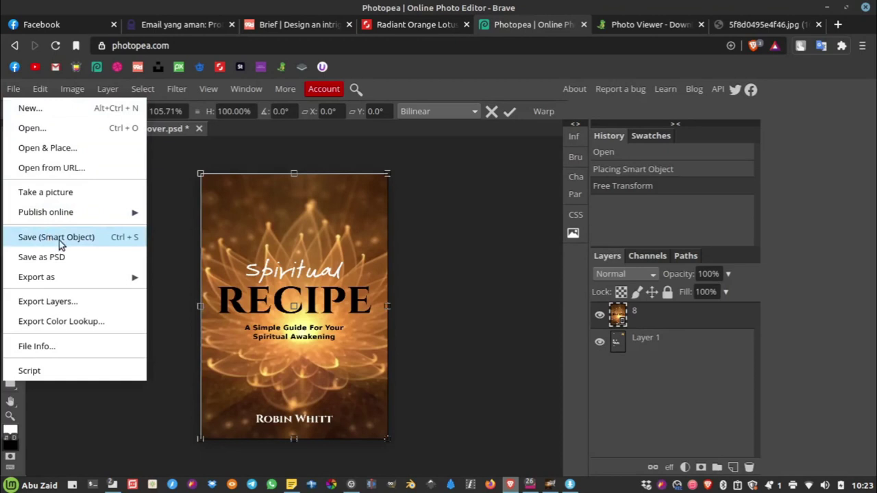
key("ctrl+s")
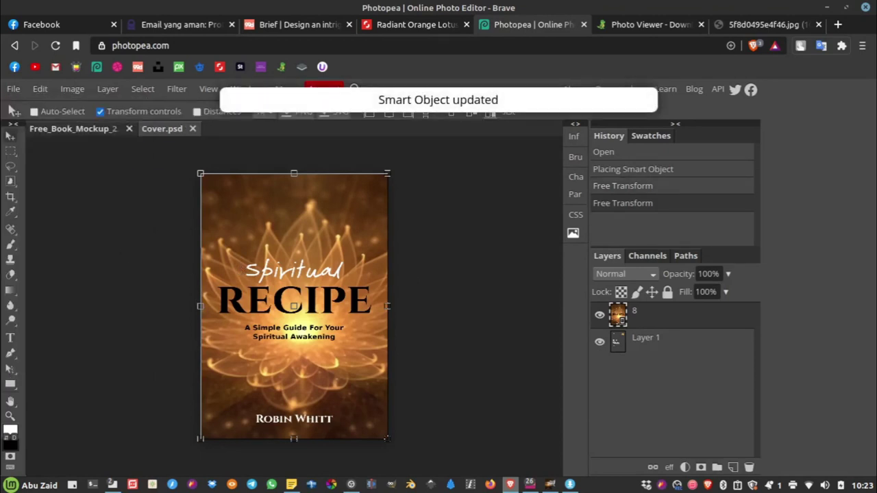
Switch to the Free_Book_Mockup_2 document and select its Mockup group
left_click(76, 130)
scroll(277, 302, "up", 3)
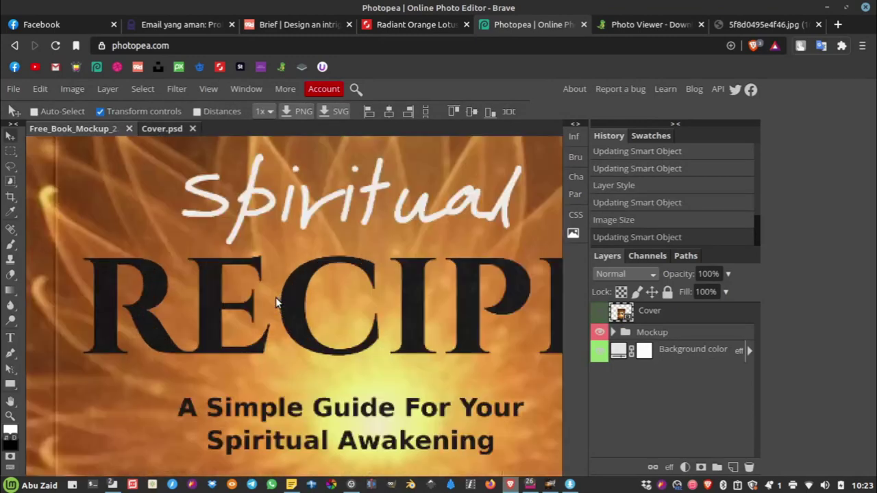
scroll(283, 303, "down", 2)
scroll(283, 304, "down", 1)
scroll(343, 327, "down", 1)
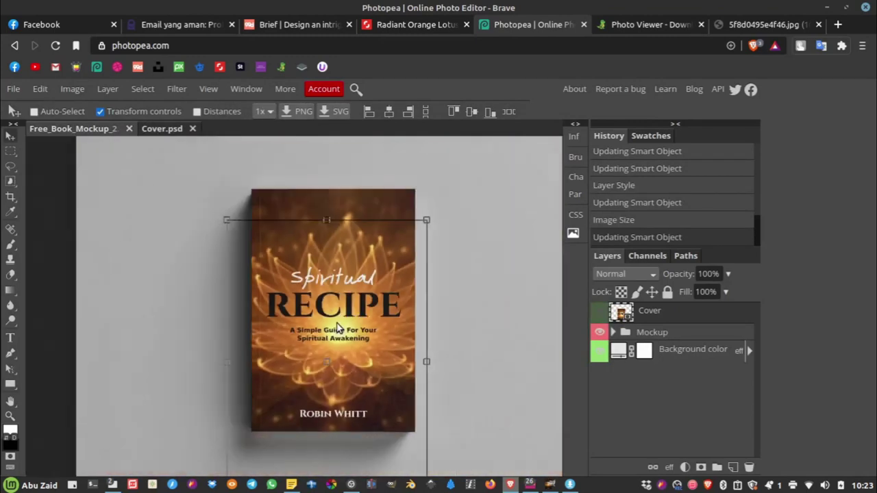
left_click(14, 90)
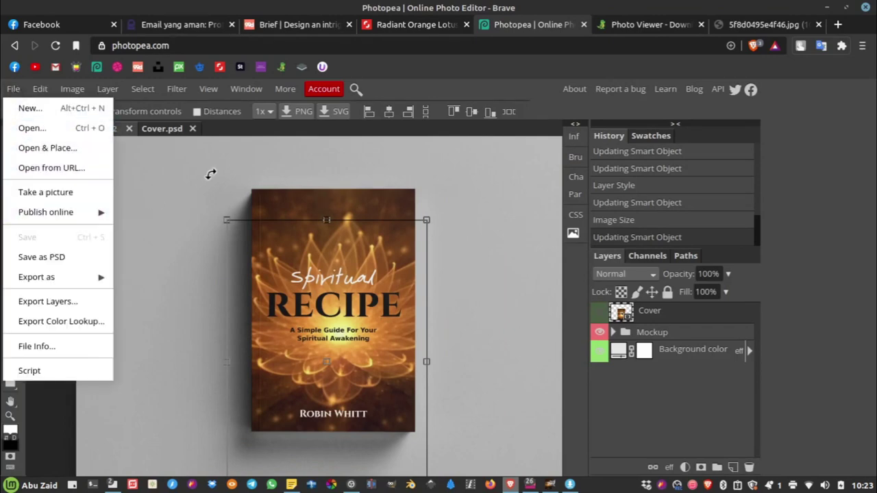
left_click(683, 334)
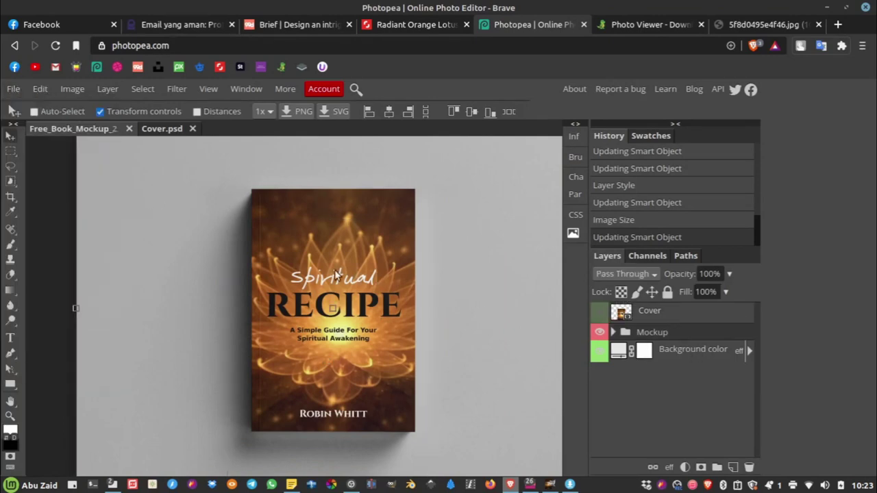
scroll(319, 275, "down", 2)
scroll(290, 269, "up", 1)
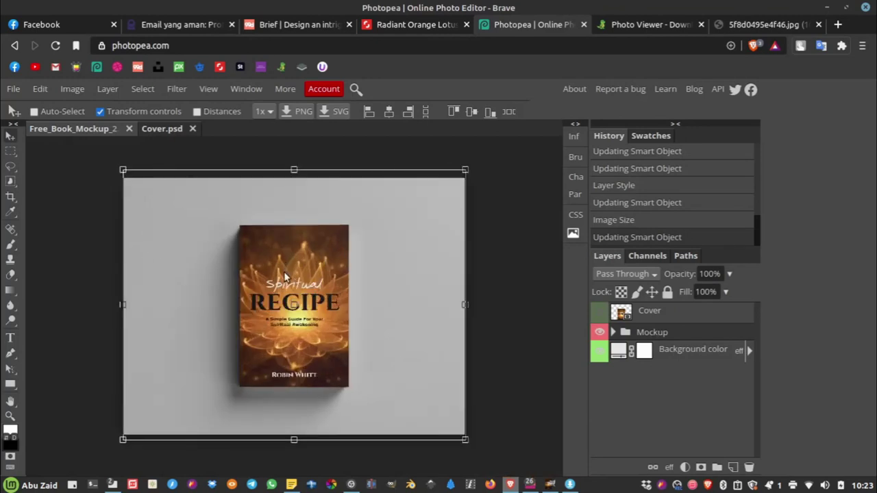
Free Transform the Mockup group's top and bottom edges, stretching it to about 105.4% height
left_click_drag(293, 169, 293, 178)
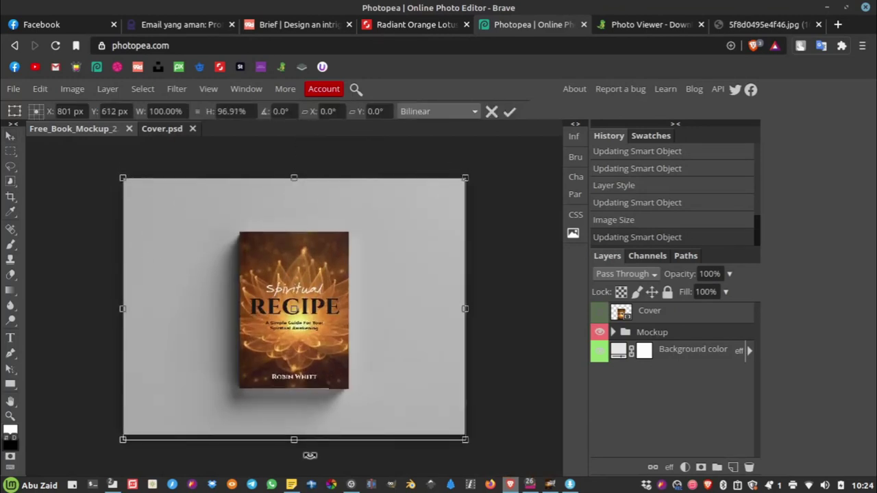
left_click_drag(296, 439, 295, 434)
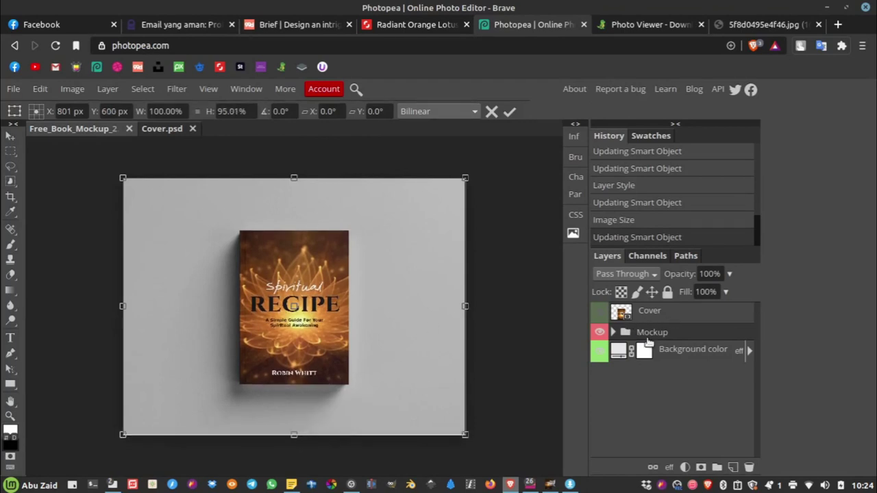
key("Return")
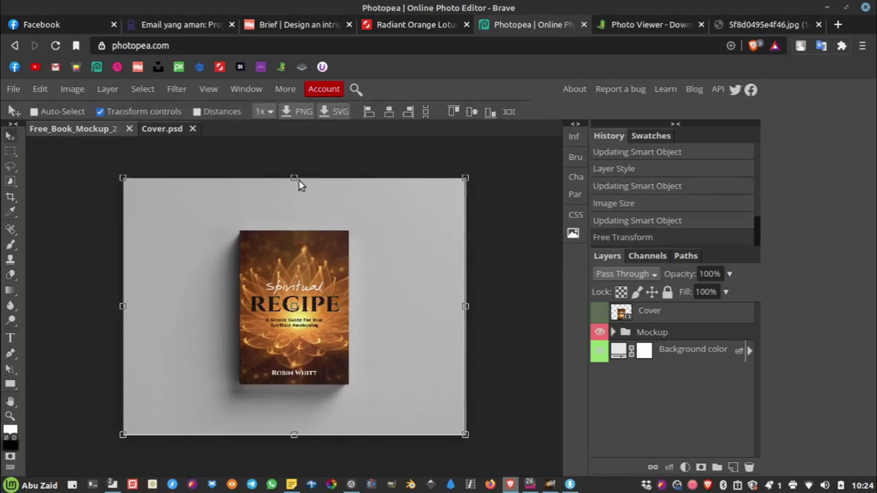
left_click_drag(294, 178, 294, 172)
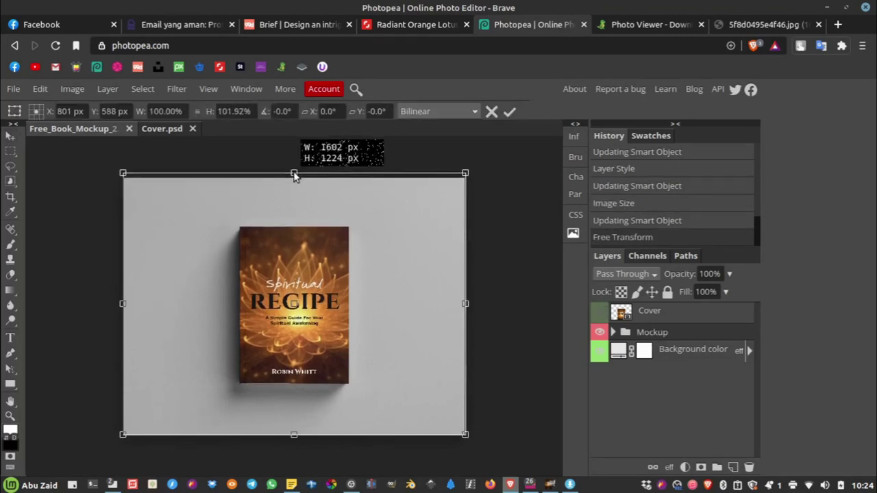
left_click_drag(293, 436, 294, 442)
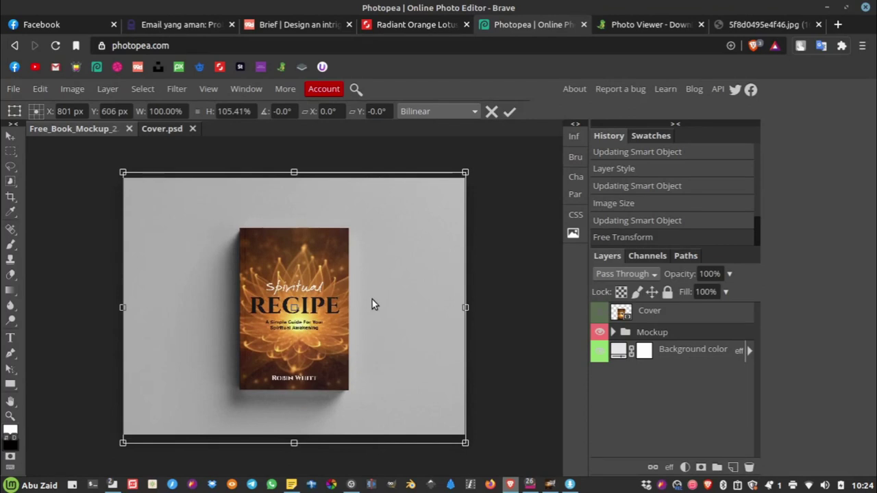
left_click(13, 89)
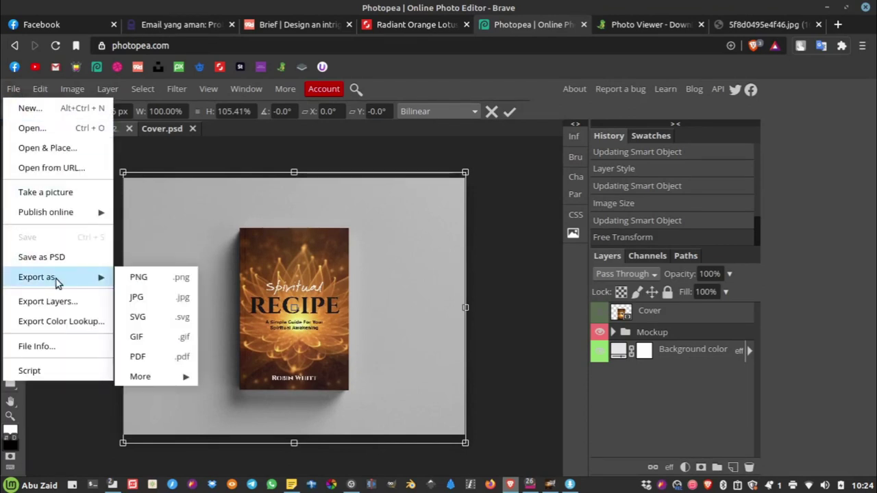
mouse_move(41, 277)
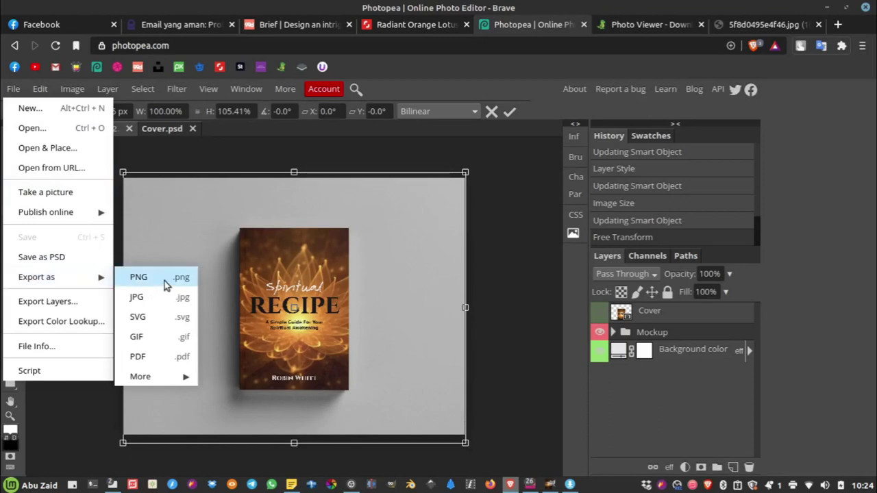
Save the mockup as Free_Book_Mockup_2 (38).png (1600×1200) and inspect it in the image viewer
left_click(166, 282)
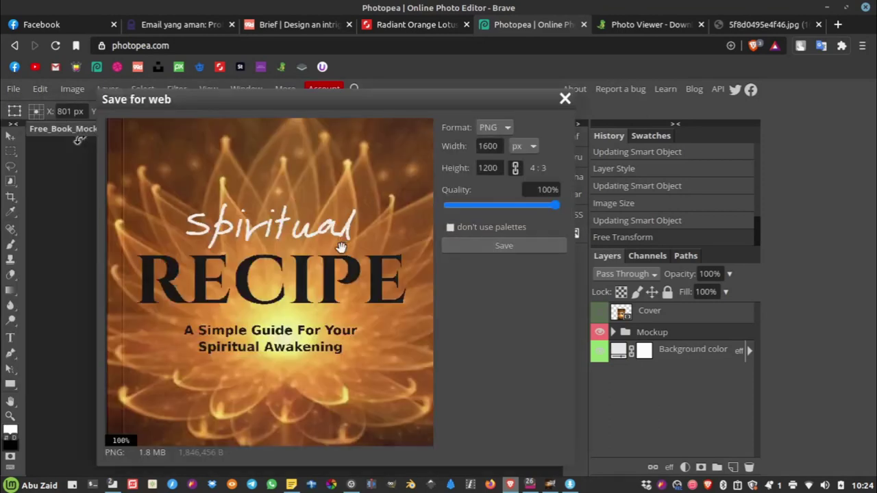
left_click_drag(291, 263, 305, 207)
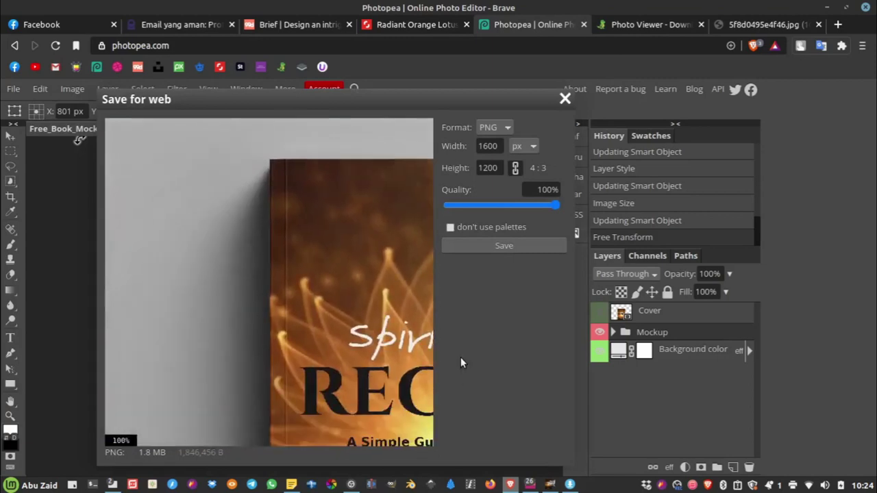
left_click(529, 245)
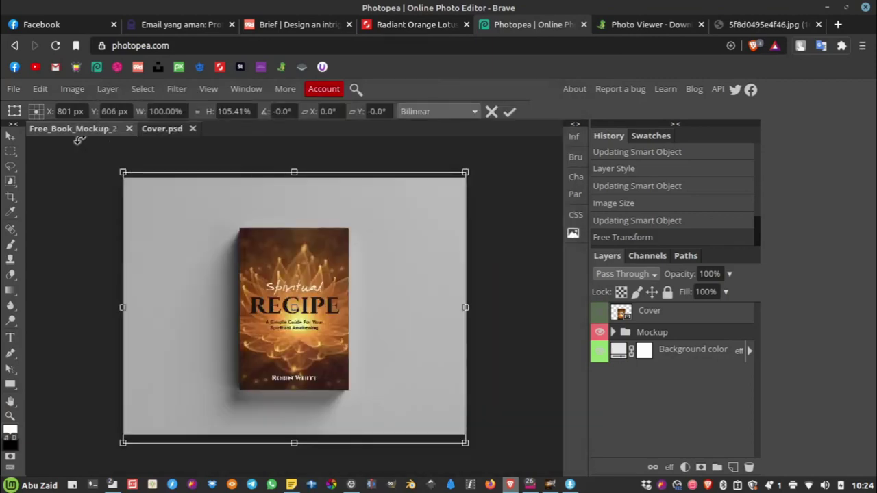
scroll(427, 233, "down", 1)
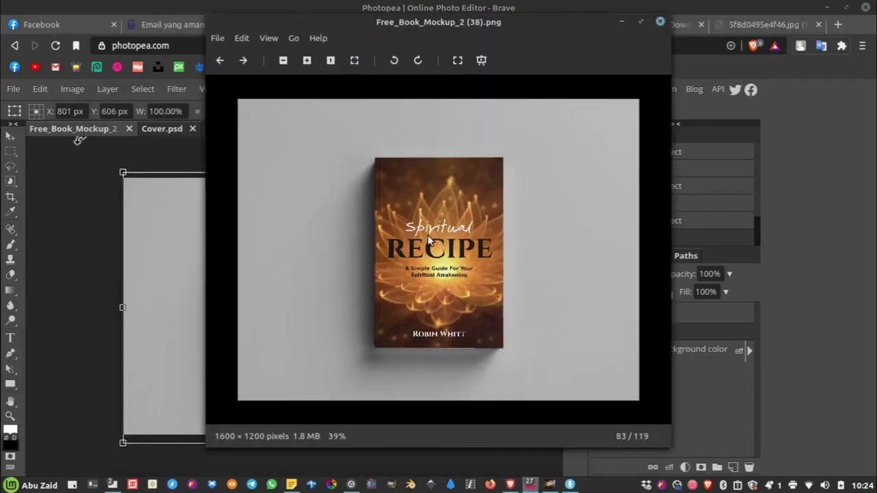
scroll(427, 235, "up", 3)
scroll(429, 234, "down", 2)
scroll(429, 233, "up", 1)
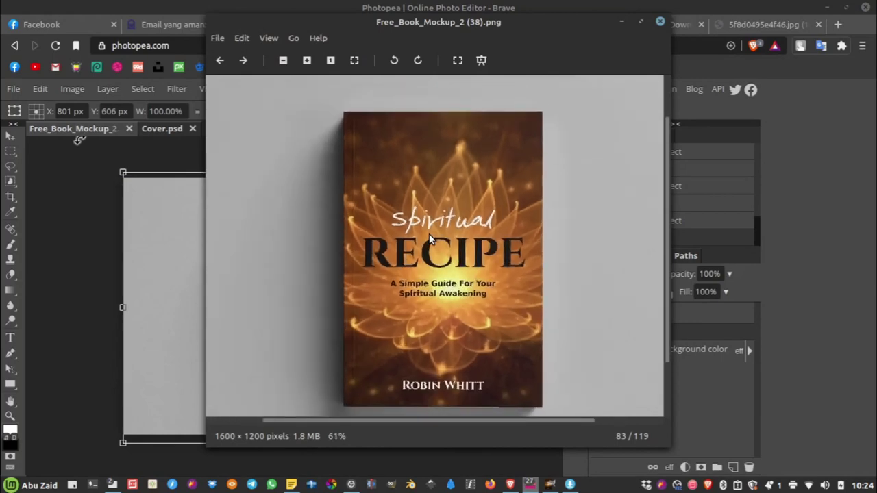
Bring the browser forward and go to the Shutterstock lotus image page
left_click(173, 25)
left_click(417, 24)
left_click(316, 26)
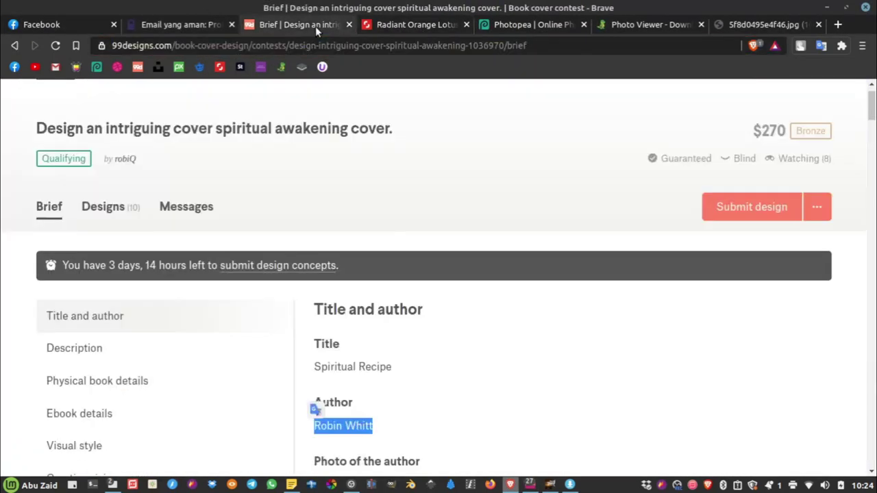
left_click(411, 24)
scroll(386, 271, "up", 1)
scroll(386, 271, "up", 1)
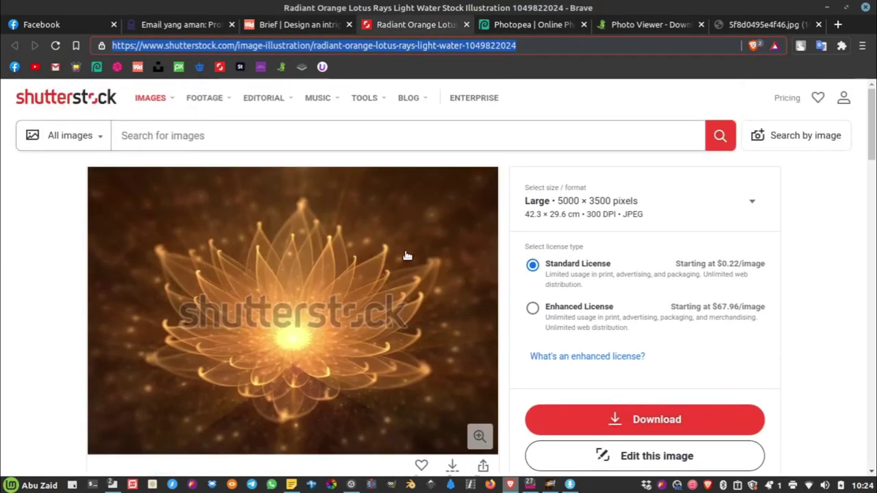
Copy the Shutterstock page link, then start Submit design on the 99designs contest brief
left_click(146, 45)
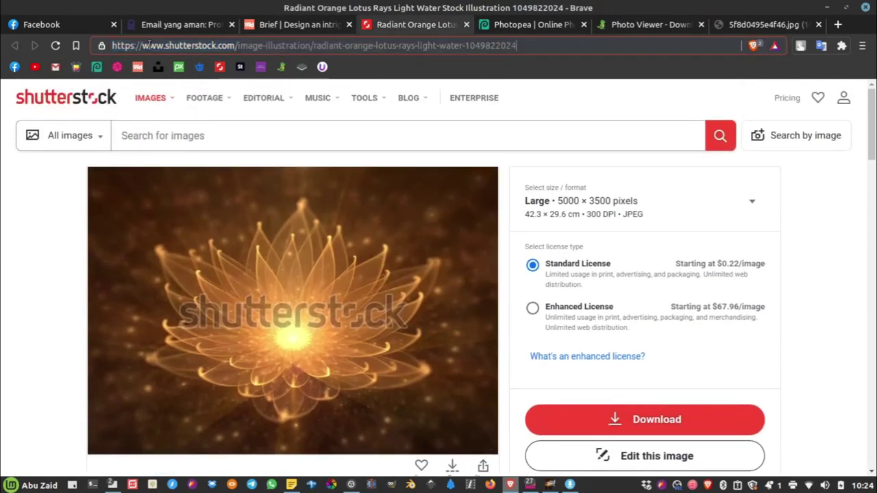
left_click(457, 47)
right_click(235, 43)
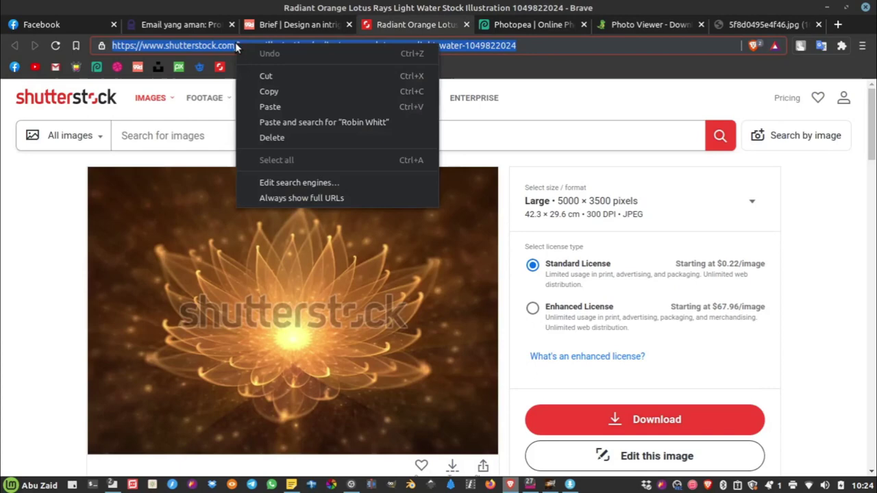
left_click(268, 91)
left_click(292, 26)
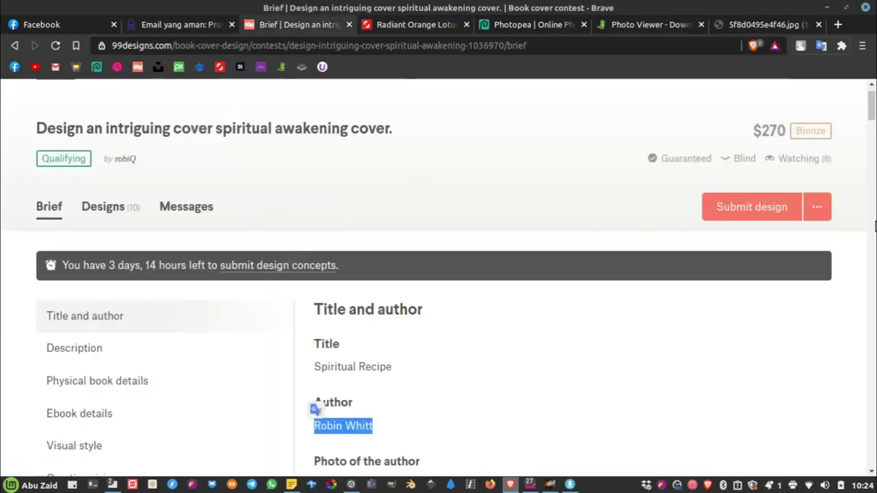
left_click(752, 215)
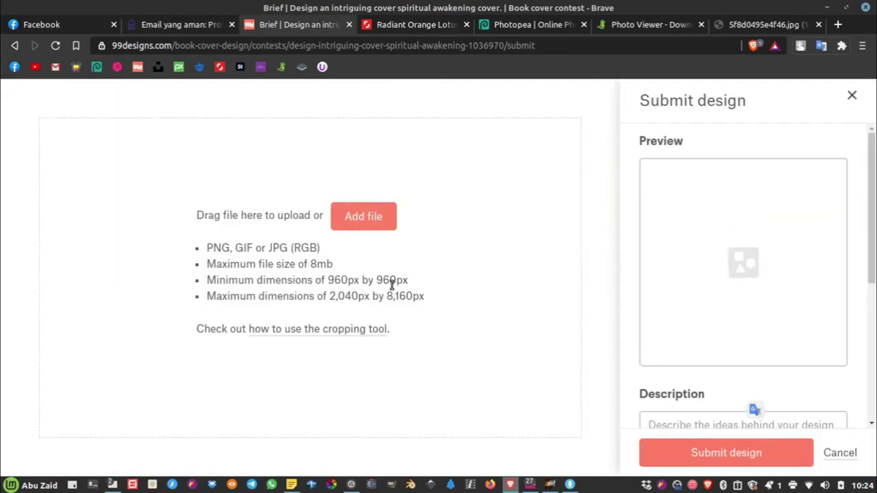
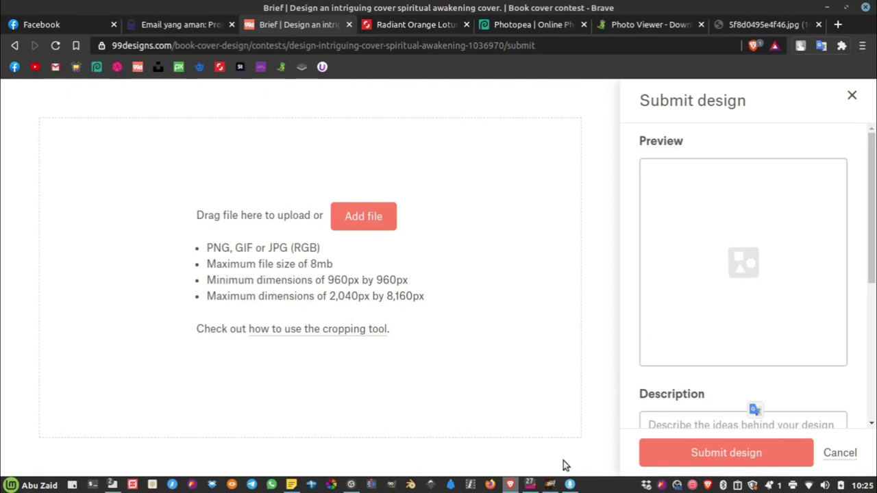
Drag the Spiritual Recipe mockup into Add file and tighten the crop around the book
left_click(530, 485)
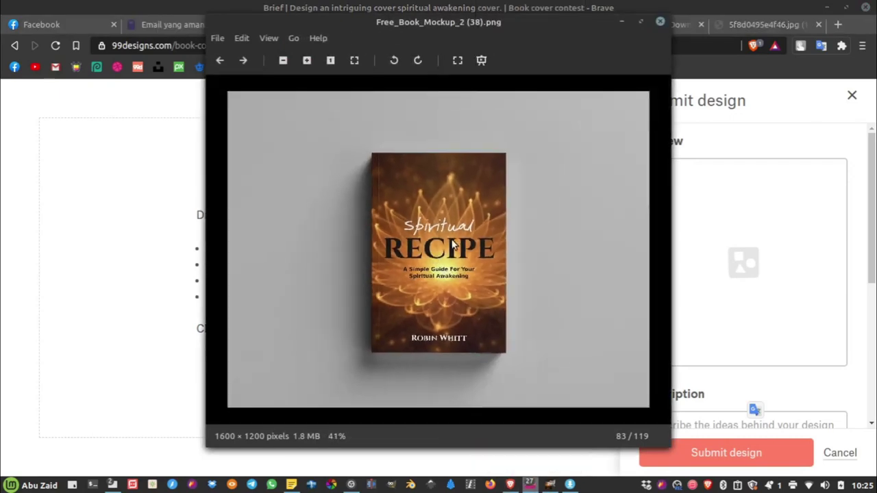
left_click_drag(410, 254, 121, 300)
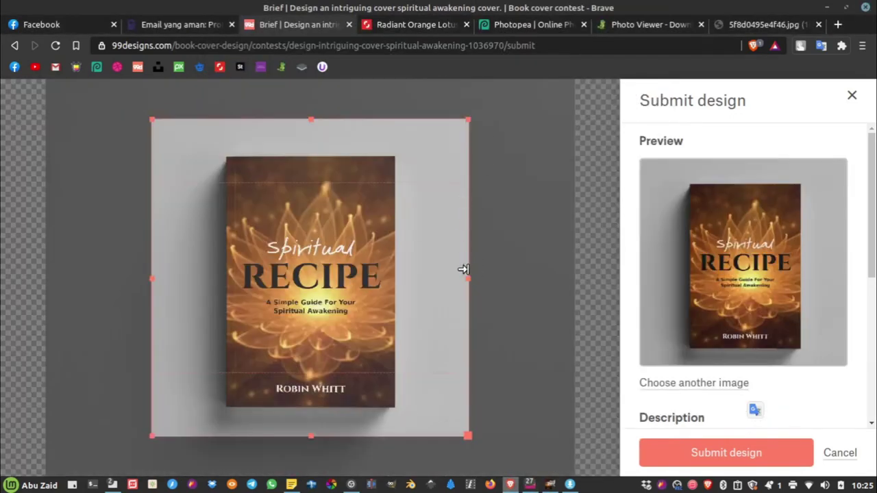
left_click_drag(469, 279, 423, 279)
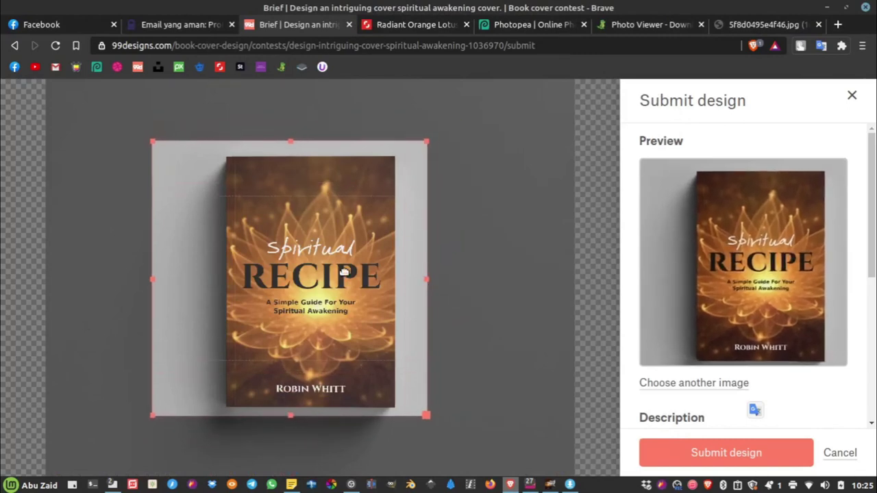
left_click_drag(338, 272, 359, 272)
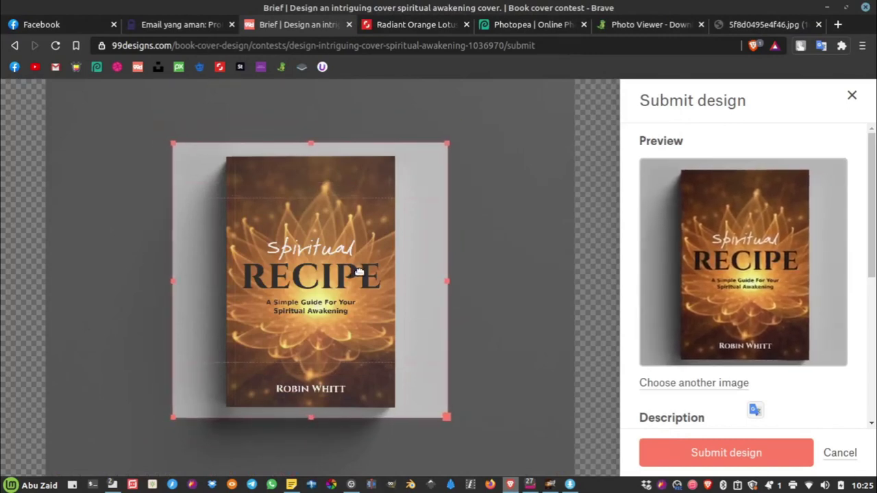
left_click_drag(873, 163, 872, 274)
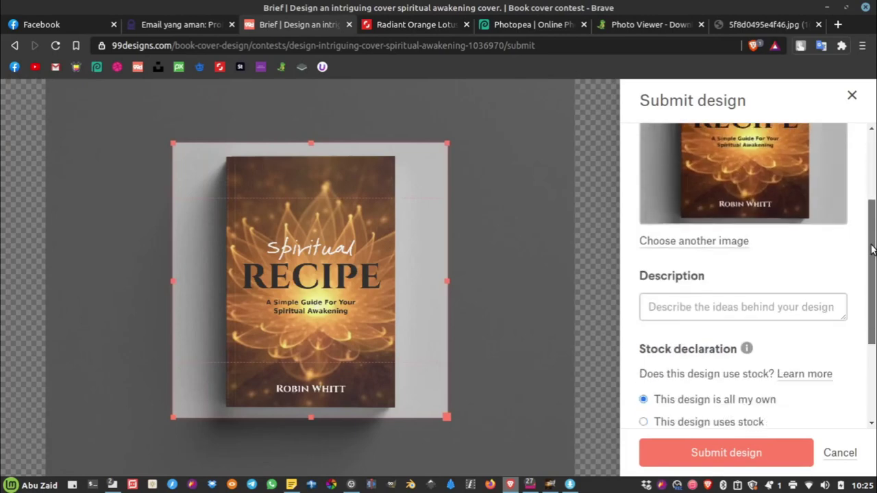
Put the cursor in the Description field and scroll back up the form
left_click(705, 231)
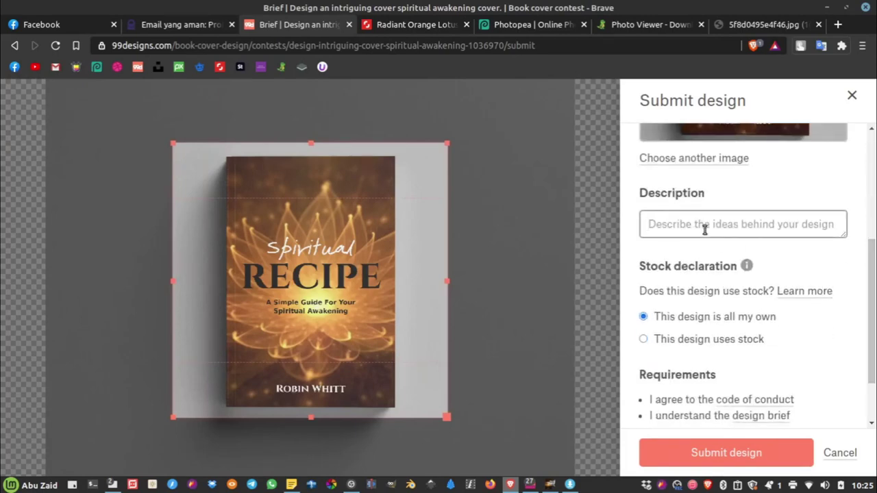
scroll(774, 274, "up", 2)
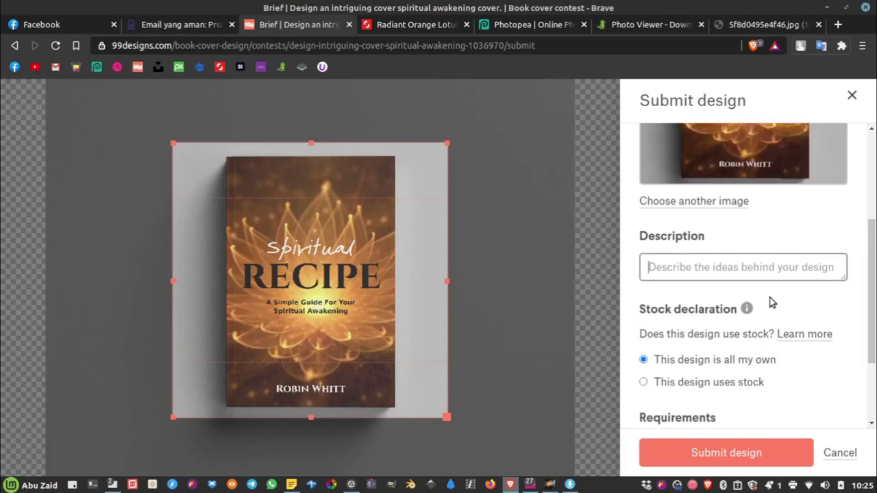
scroll(776, 236, "up", 2)
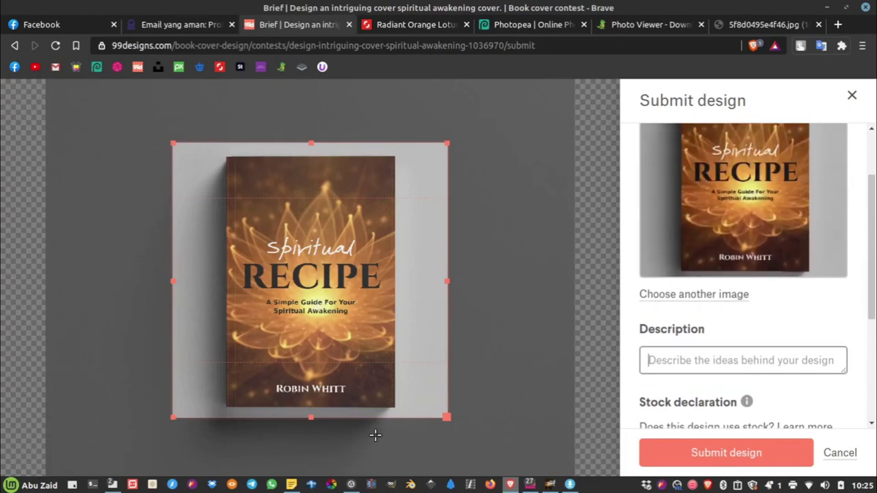
left_click(291, 484)
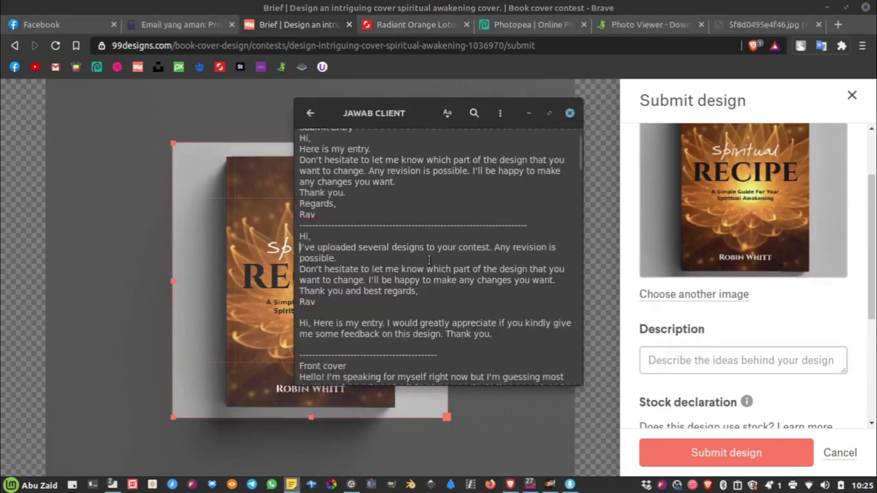
scroll(342, 263, "up", 1)
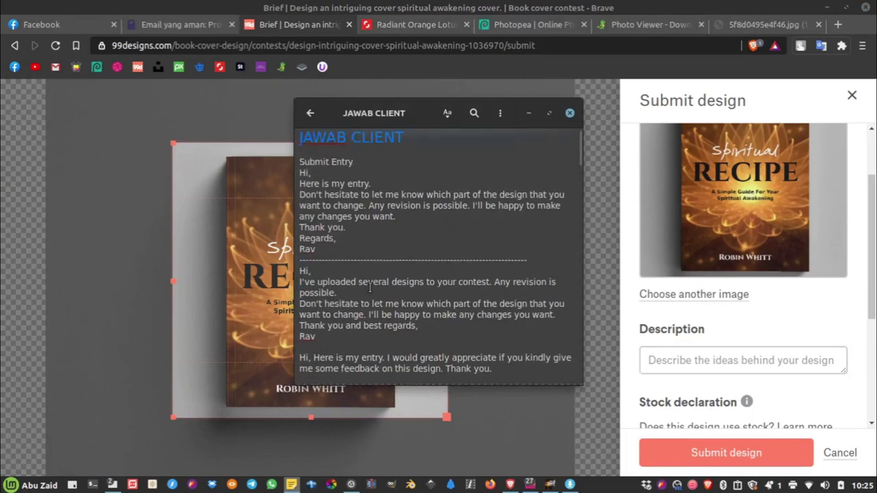
scroll(336, 317, "down", 1)
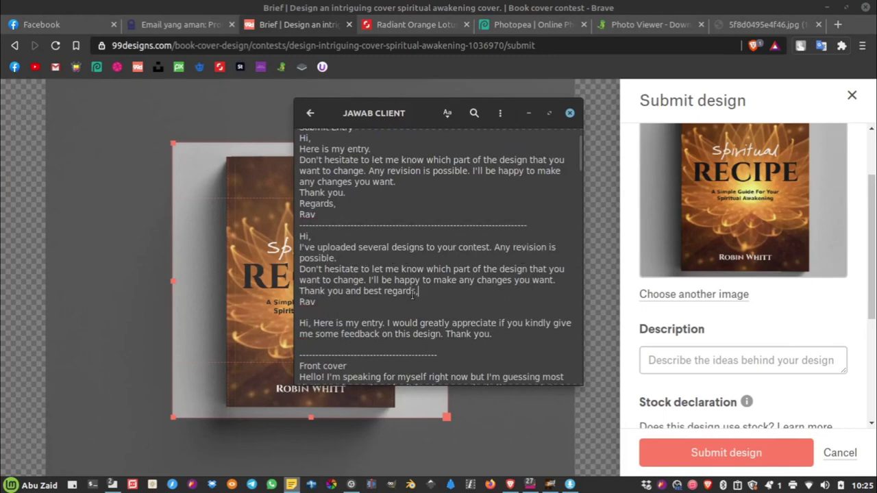
left_click_drag(417, 291, 297, 240)
right_click(334, 265)
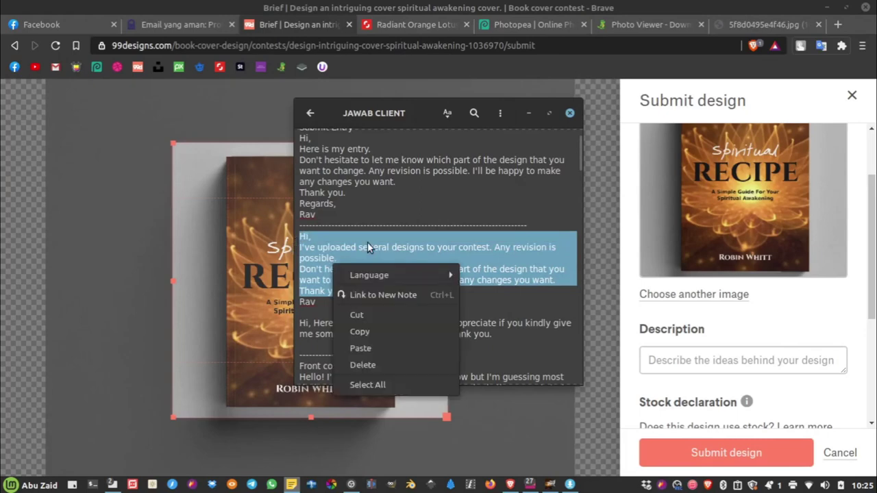
left_click(367, 332)
left_click(449, 278)
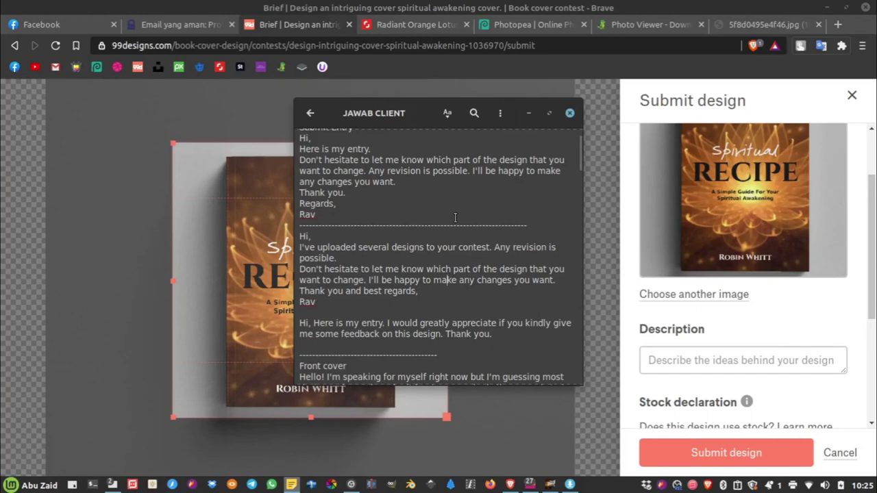
left_click(570, 114)
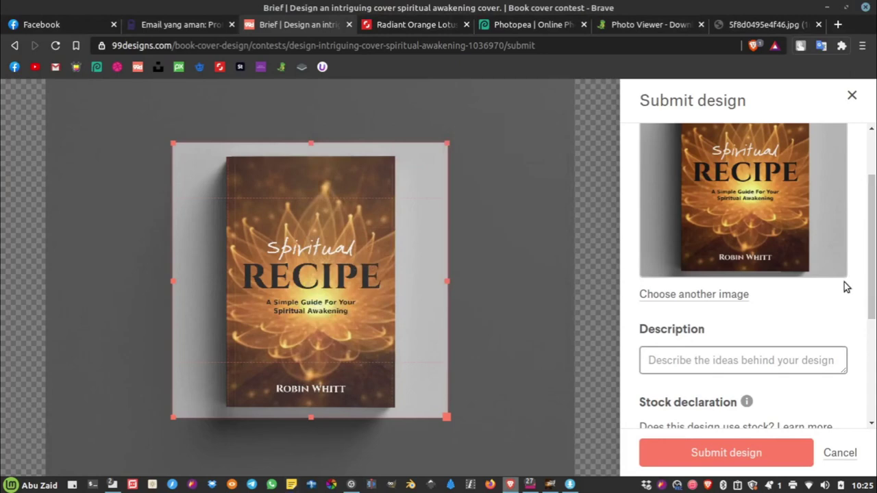
left_click(693, 360)
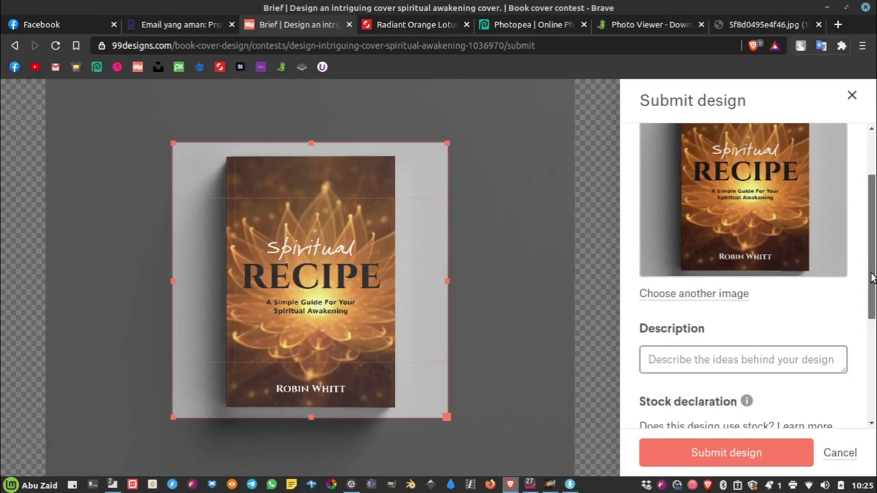
left_click_drag(874, 264, 874, 353)
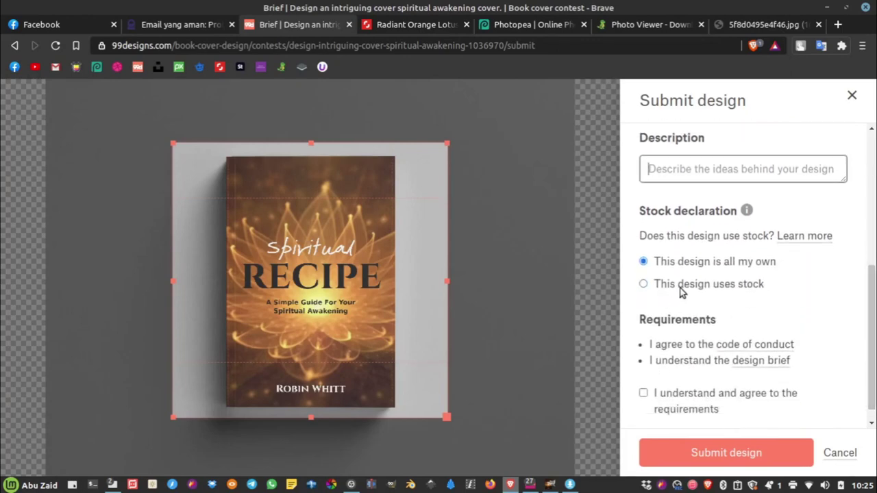
left_click(644, 284)
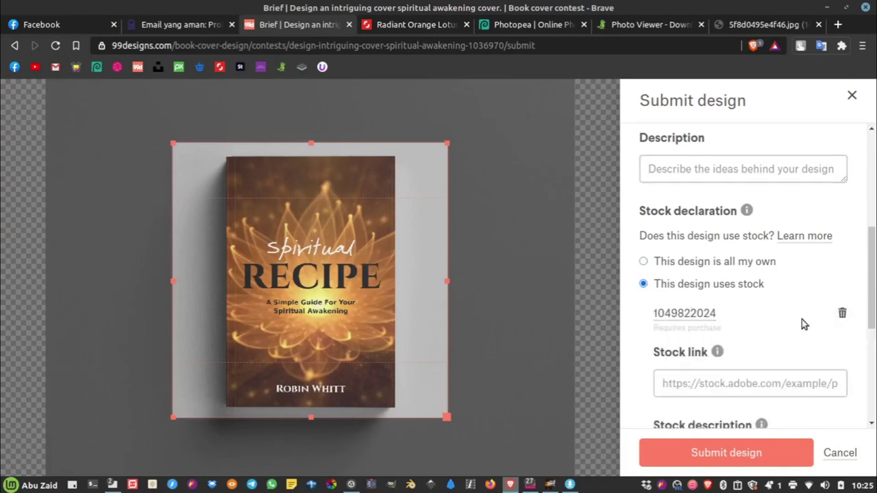
left_click(842, 314)
Fill the Stock link field with the Shutterstock lotus image URL
left_click(767, 344)
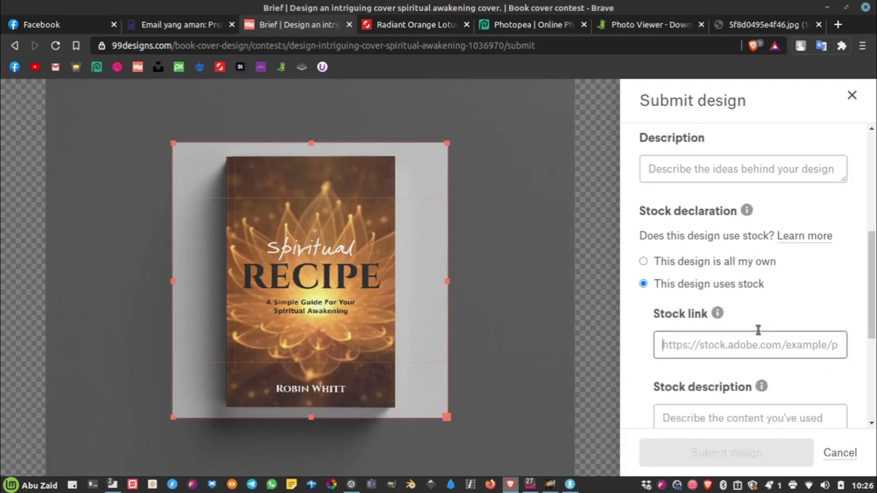
right_click(717, 348)
left_click(764, 226)
triple_click(816, 348)
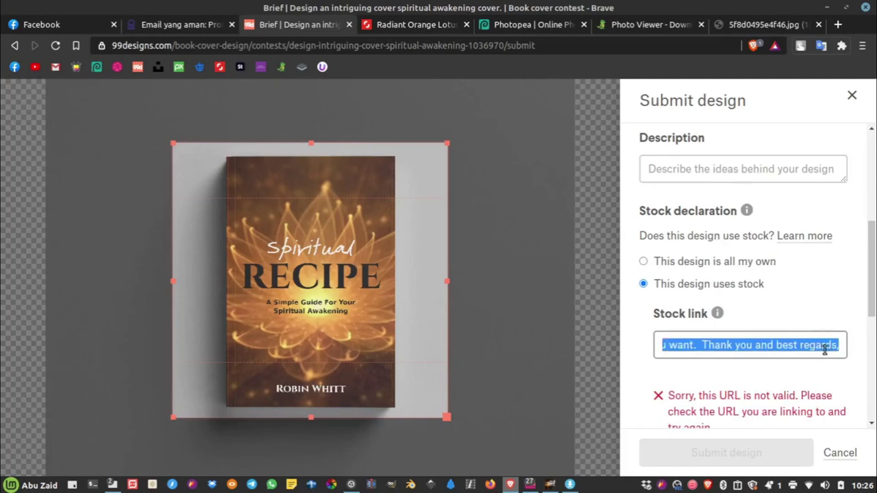
left_click(442, 25)
left_click(429, 46)
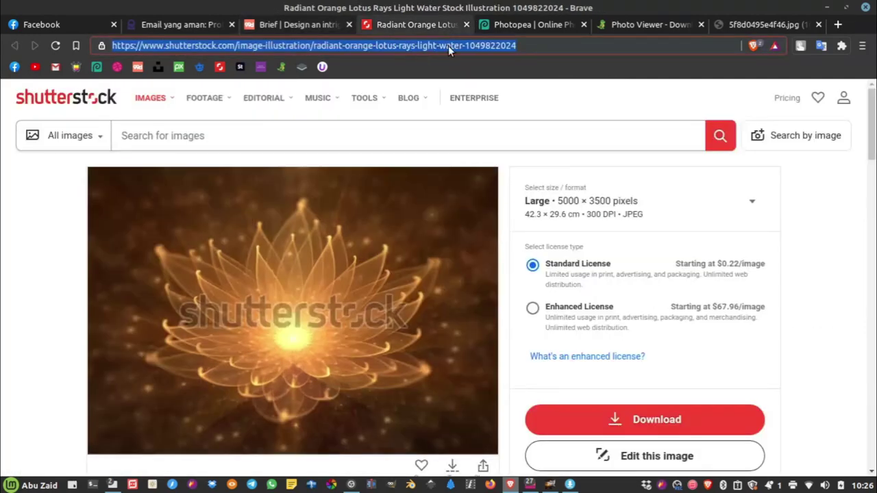
right_click(449, 45)
left_click(488, 95)
key("ctrl+shift+Tab")
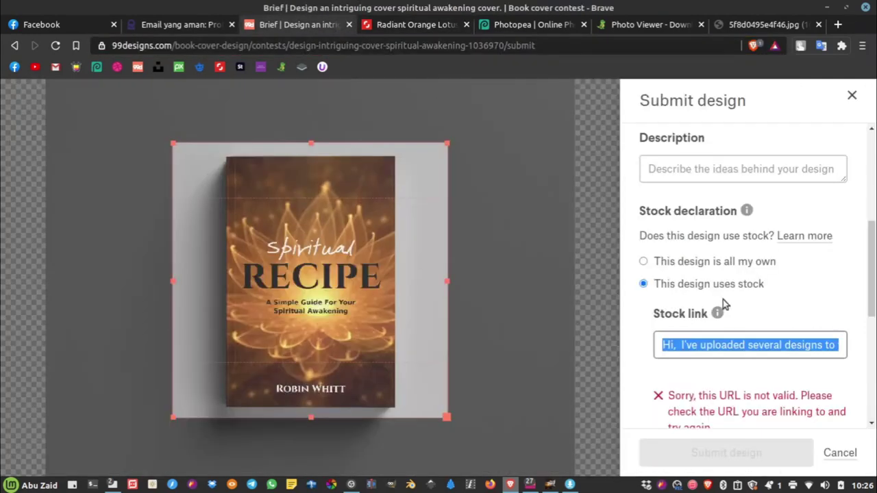
key("ctrl+v")
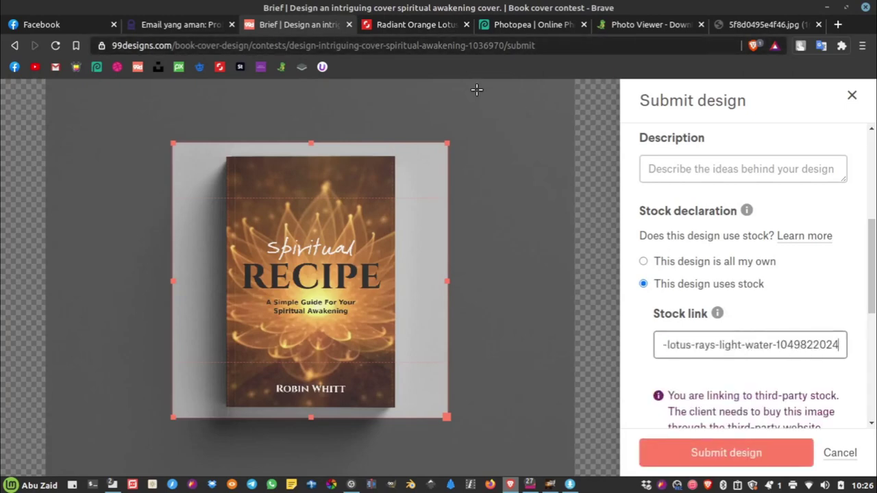
left_click_drag(843, 346, 780, 345)
left_click(838, 345)
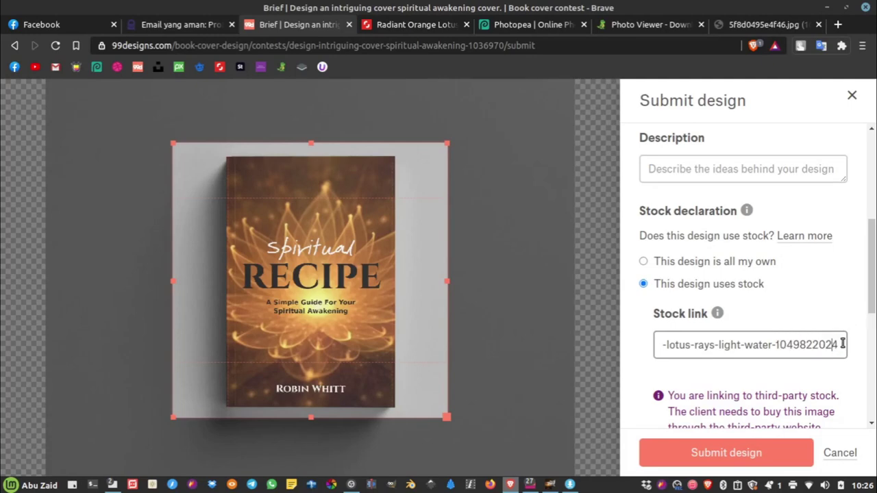
left_click_drag(839, 345, 777, 345)
right_click(794, 345)
left_click(738, 162)
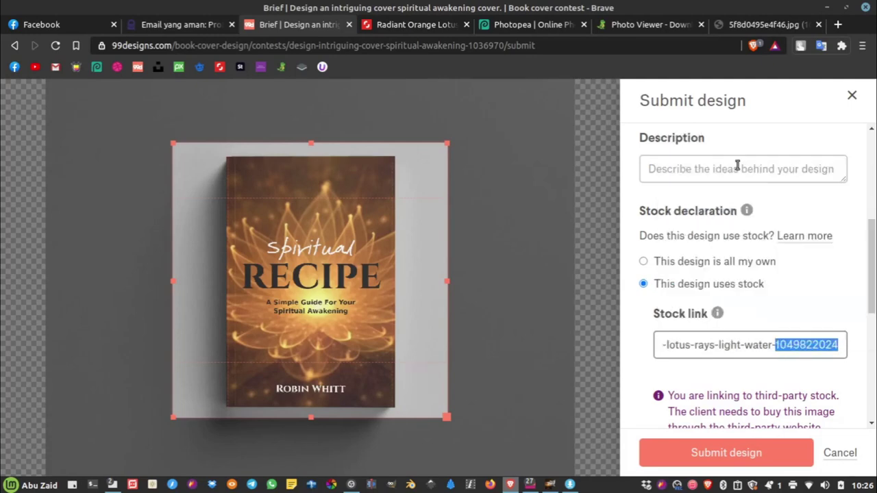
scroll(788, 287, "down", 5)
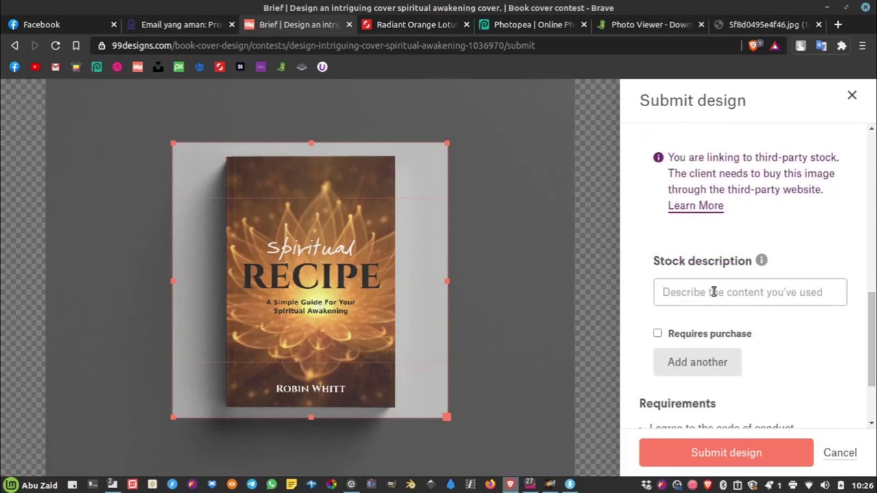
left_click(712, 294)
right_click(710, 293)
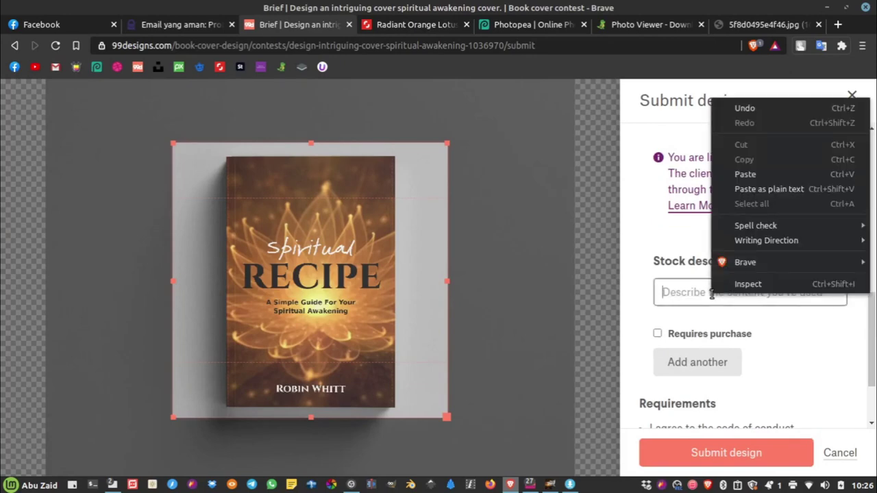
left_click(750, 181)
Tick Requires purchase and the requirements agreement, then submit the design
scroll(775, 339, "down", 1)
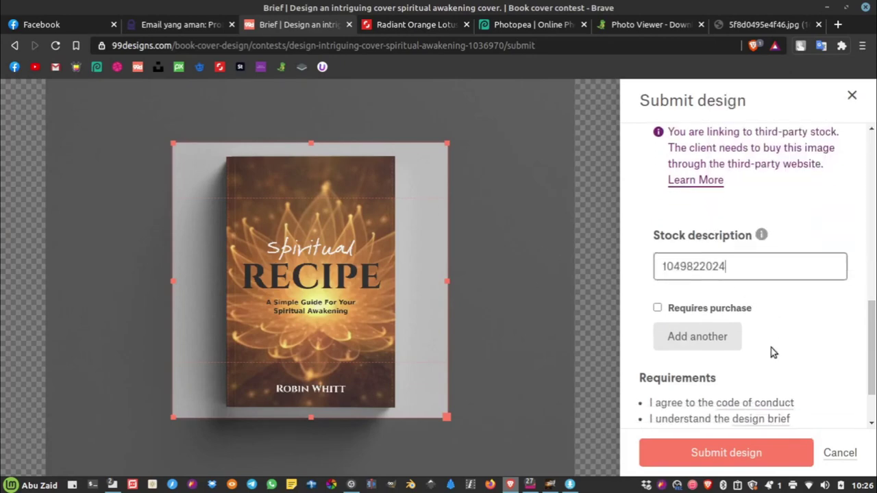
left_click(658, 300)
scroll(825, 334, "down", 2)
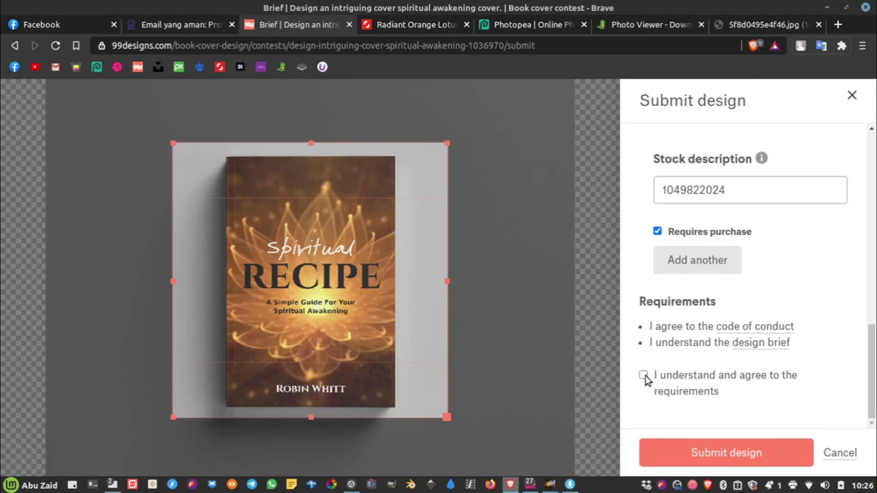
left_click(644, 376)
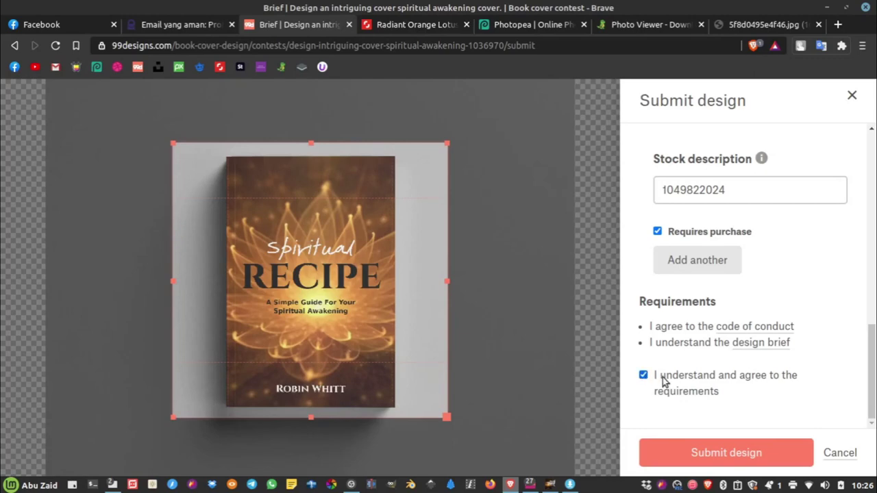
left_click(720, 452)
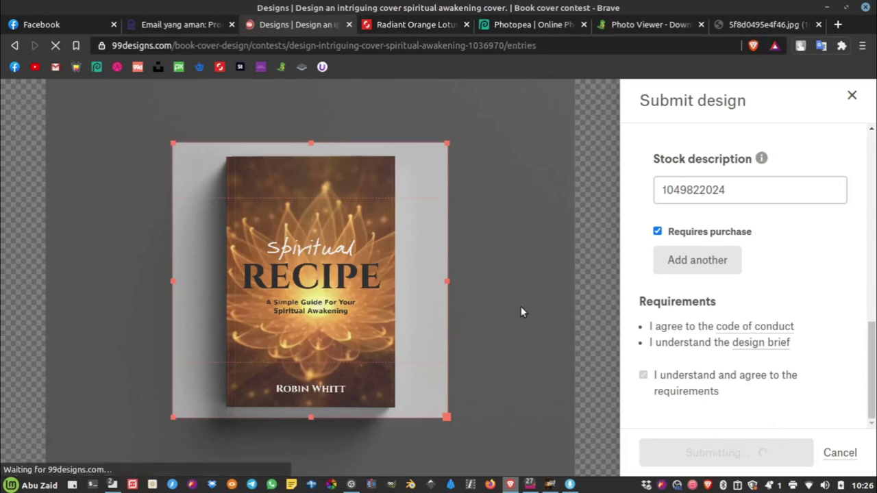
Scroll the Designs grid to check the orange lotus entry #11, then return to the contest header
scroll(494, 313, "down", 1)
scroll(494, 313, "down", 2)
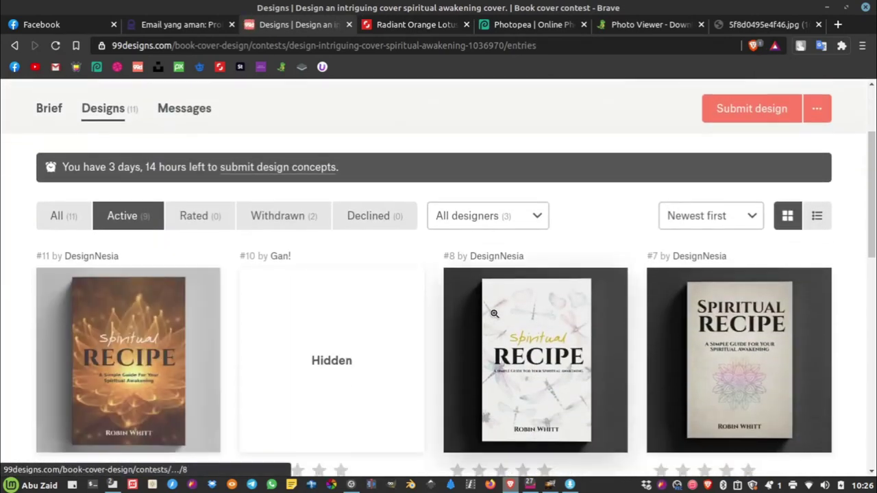
scroll(411, 312, "down", 2)
scroll(309, 310, "down", 2)
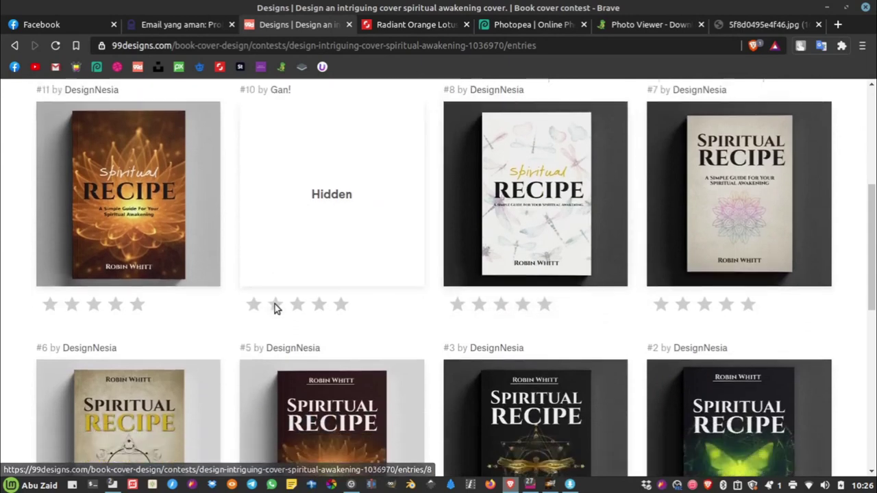
scroll(274, 308, "down", 3)
scroll(613, 341, "down", 3)
scroll(388, 324, "down", 3)
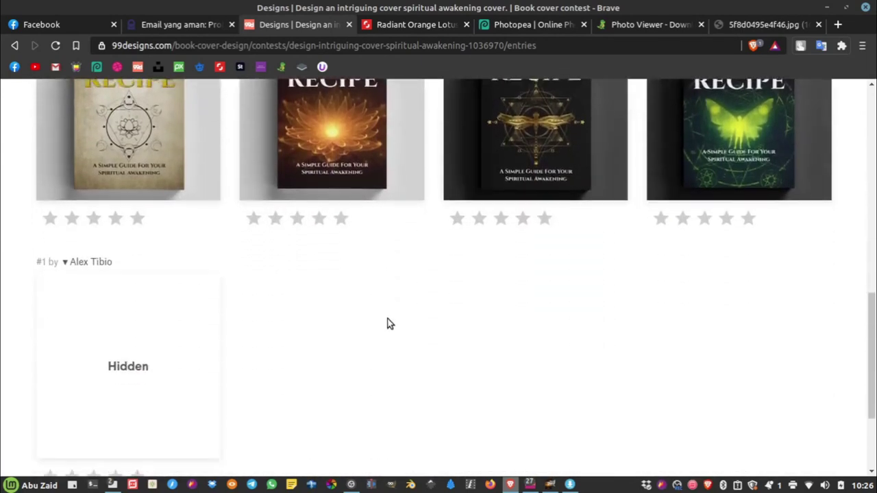
scroll(387, 323, "up", 3)
scroll(610, 311, "up", 3)
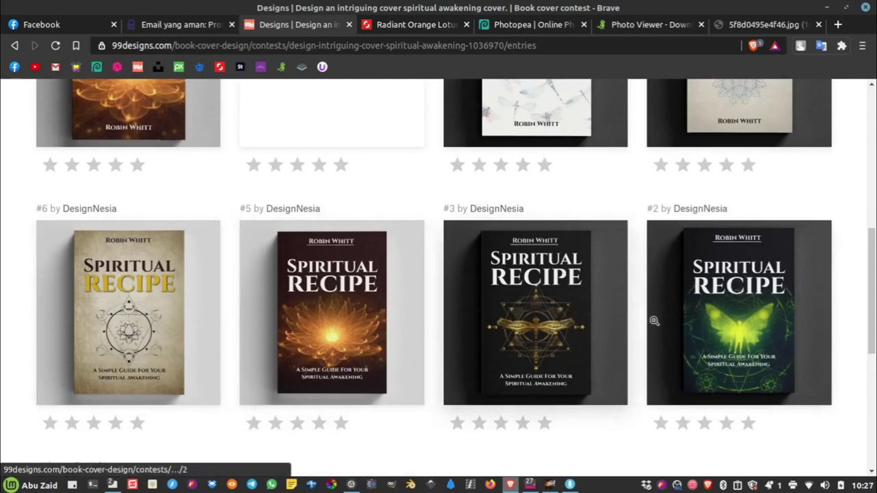
scroll(652, 321, "up", 2)
scroll(653, 322, "up", 2)
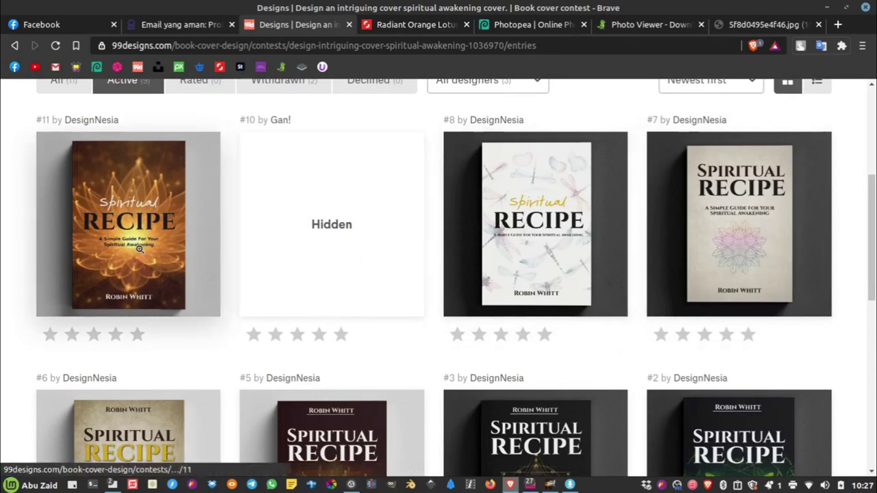
scroll(139, 249, "up", 2)
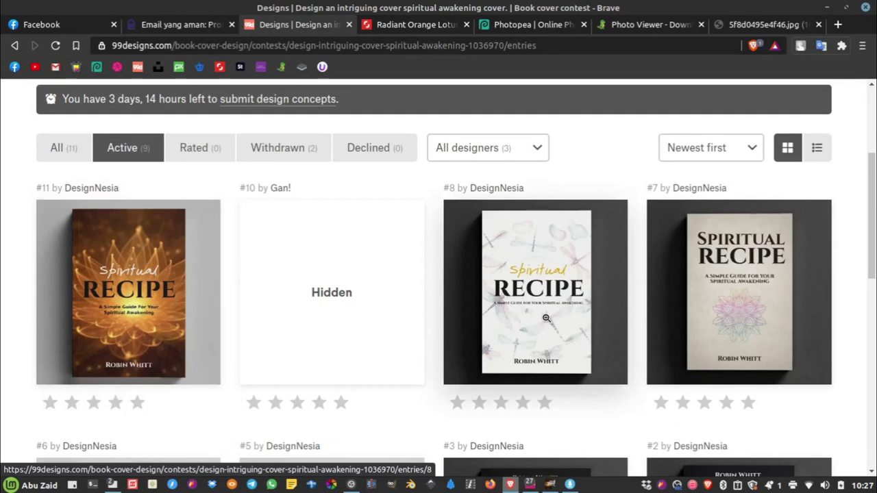
scroll(547, 318, "down", 2)
scroll(546, 319, "down", 3)
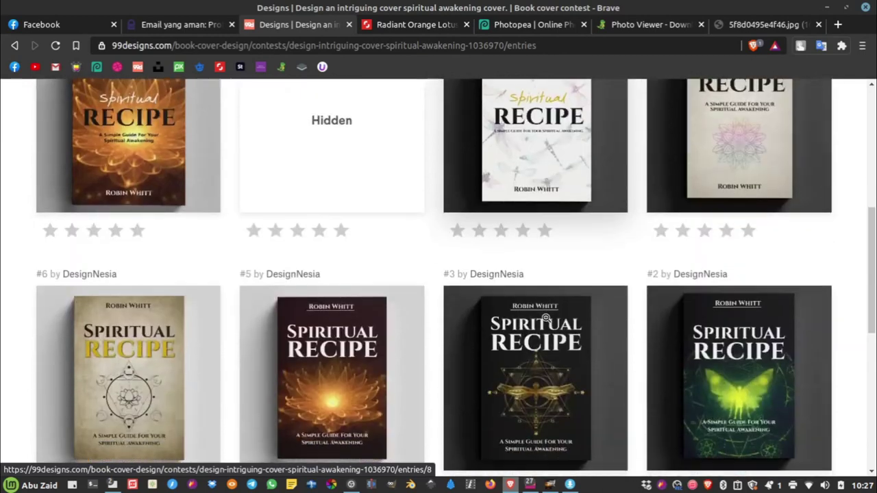
scroll(546, 326, "up", 2)
scroll(544, 336, "up", 3)
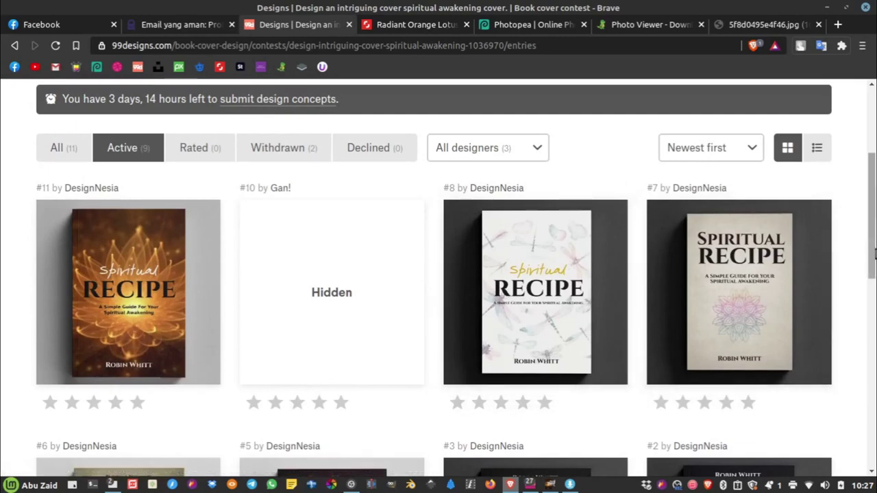
left_click_drag(873, 253, 873, 198)
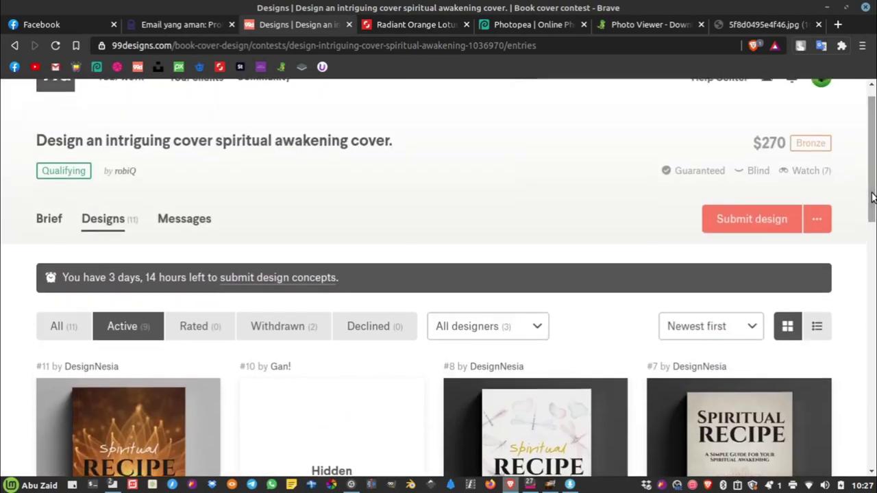